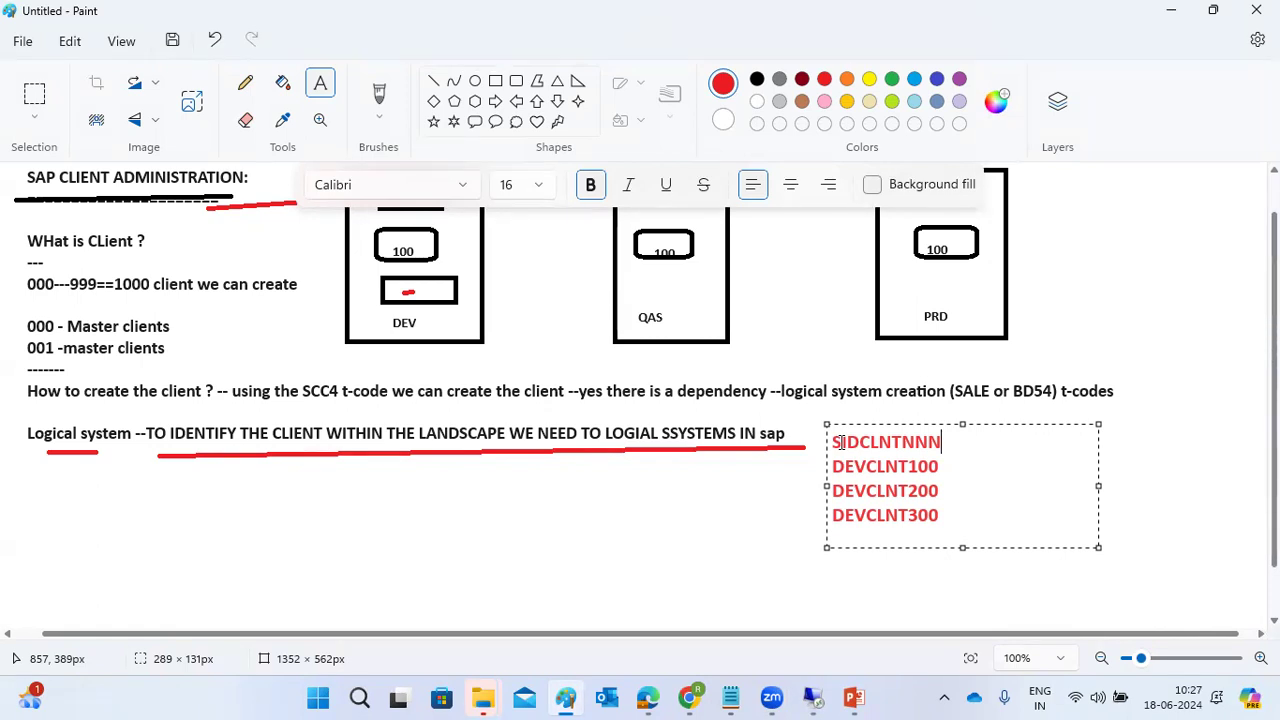
- Draw red lines from the DEV 100 box to DEVCLNT100 and the box below it to DEVCLNT200, plus a short dash beside DEVCLNT200
click(433, 81)
drag(414, 222, 840, 462)
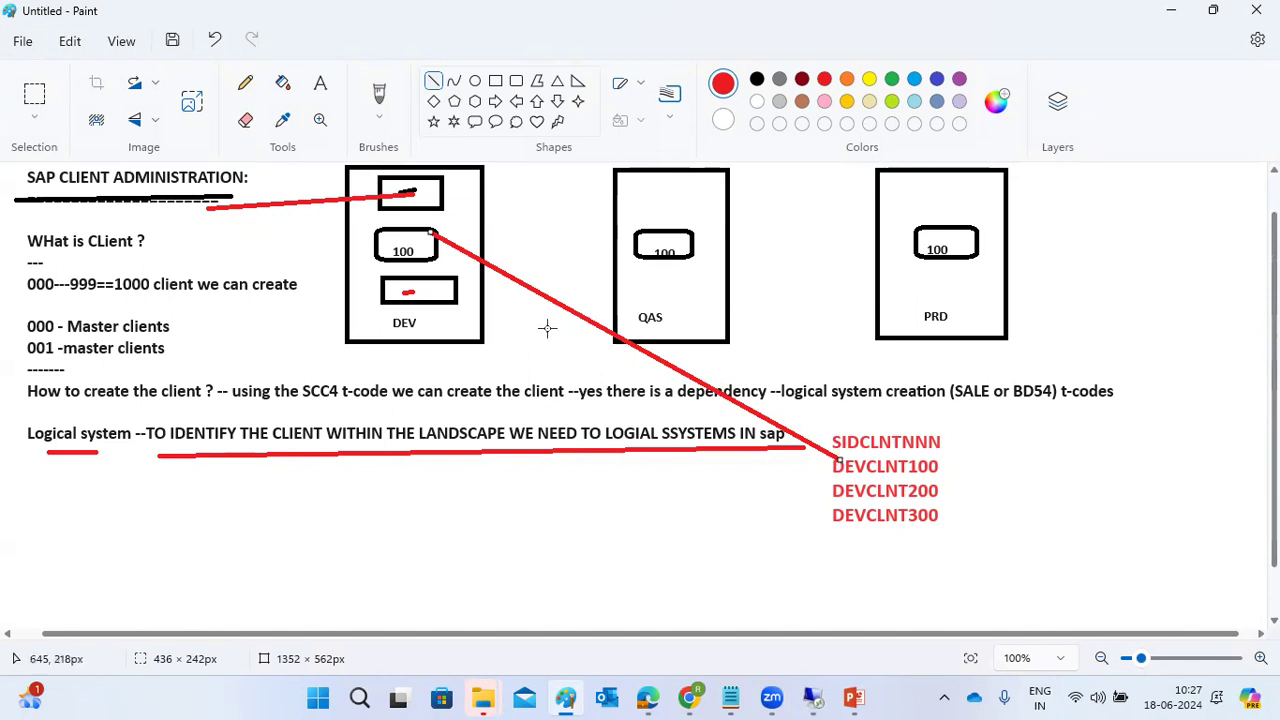
click(453, 296)
drag(453, 296, 831, 491)
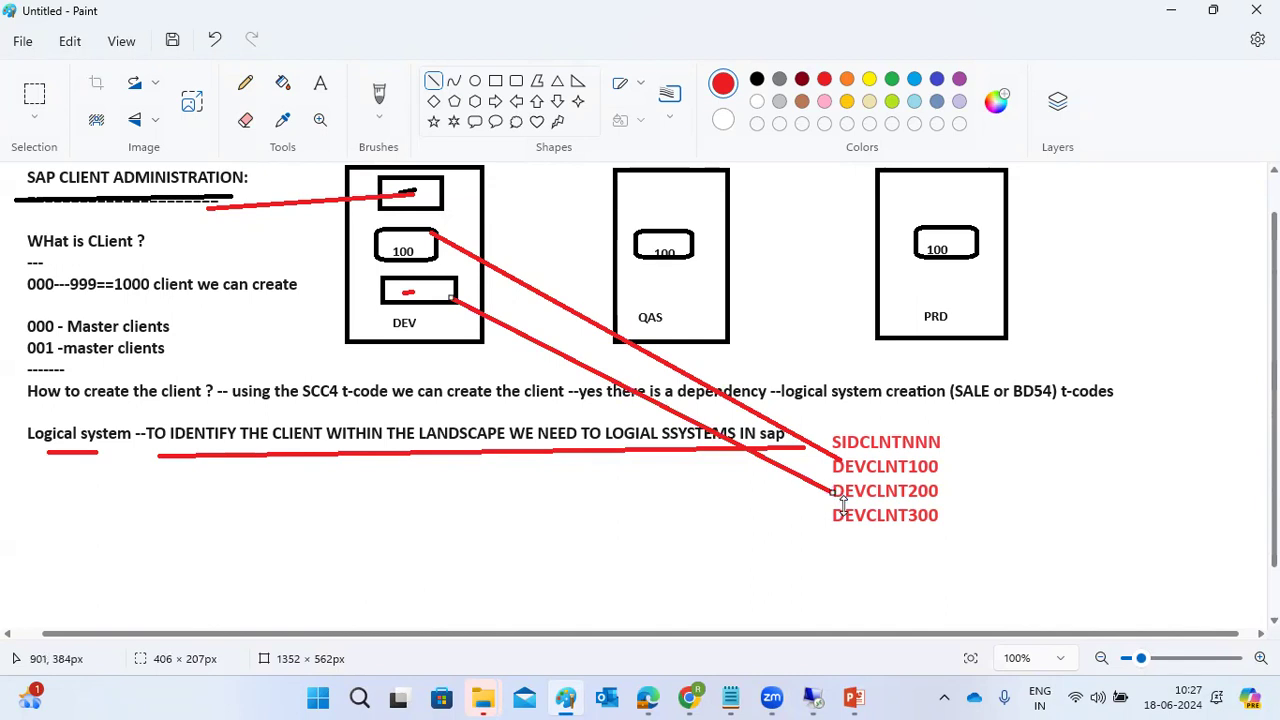
drag(949, 484, 958, 484)
click(958, 468)
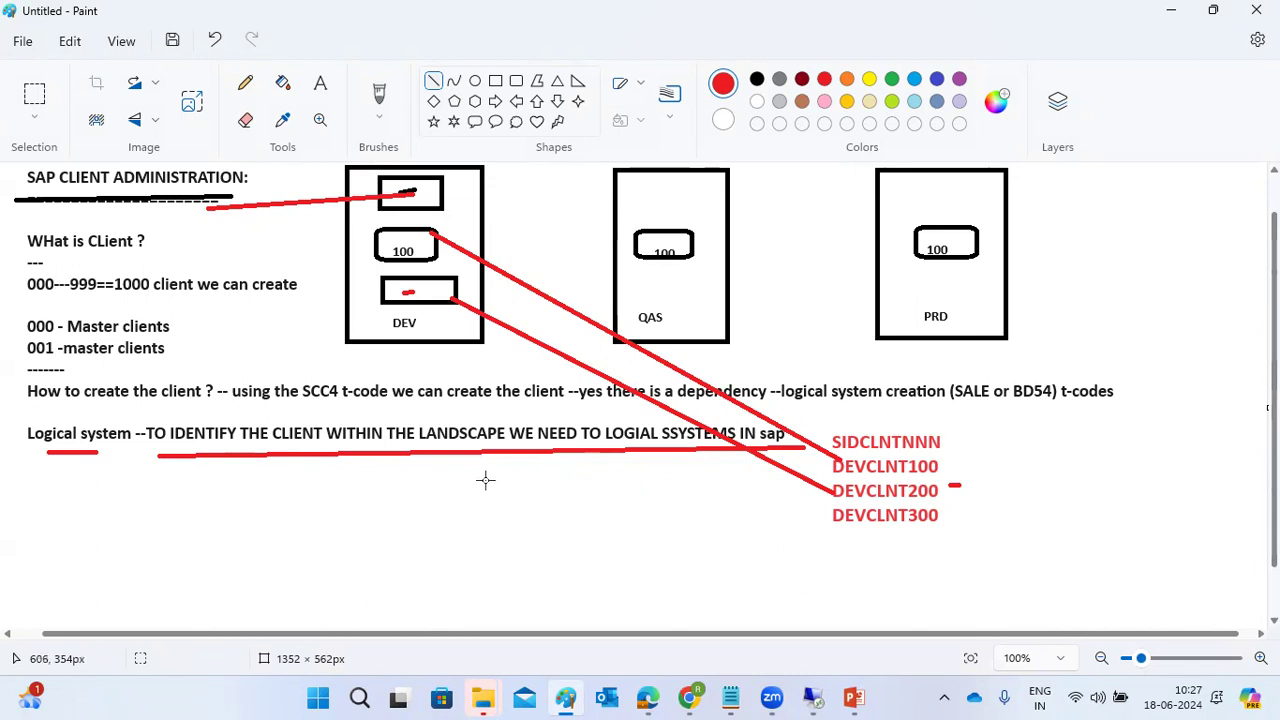
- Draw small red rectangles beside the SIDCLNTNNN, DEVCLNT100 and DEVCLNT300 entries, the one at SIDCLNTNNN about 29 × 26 px
click(495, 81)
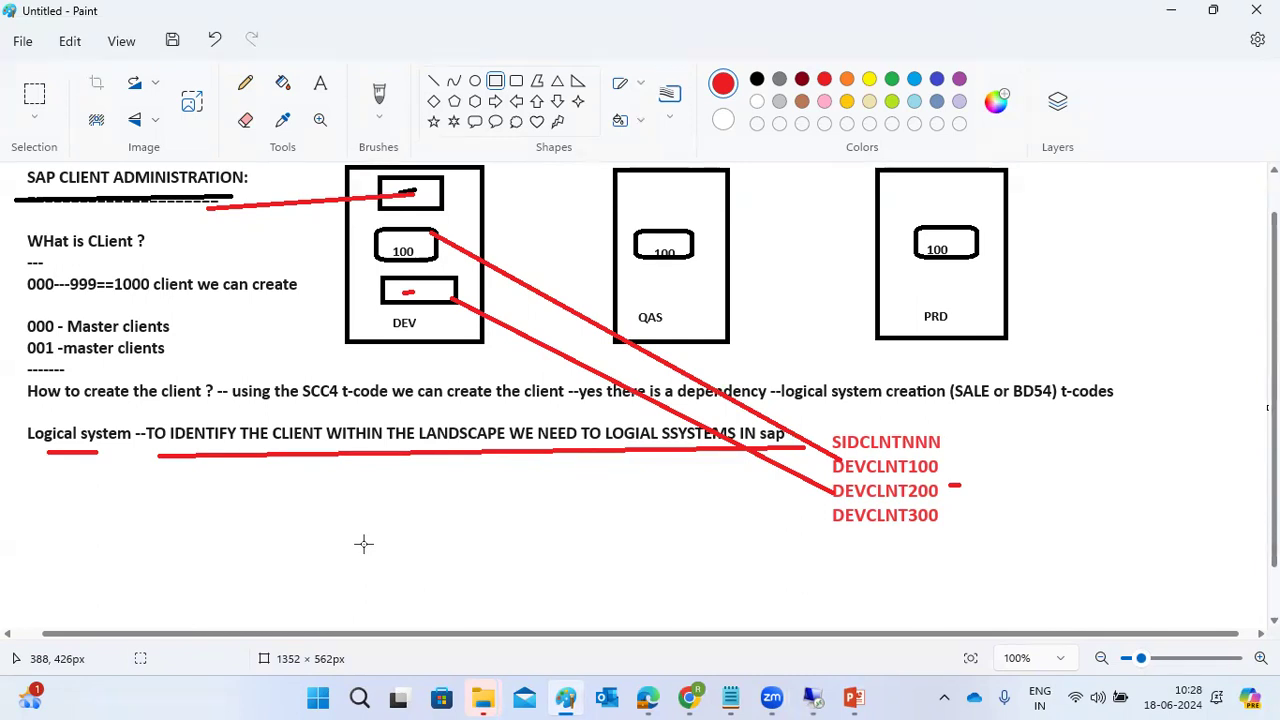
drag(964, 461, 970, 462)
drag(956, 519, 966, 512)
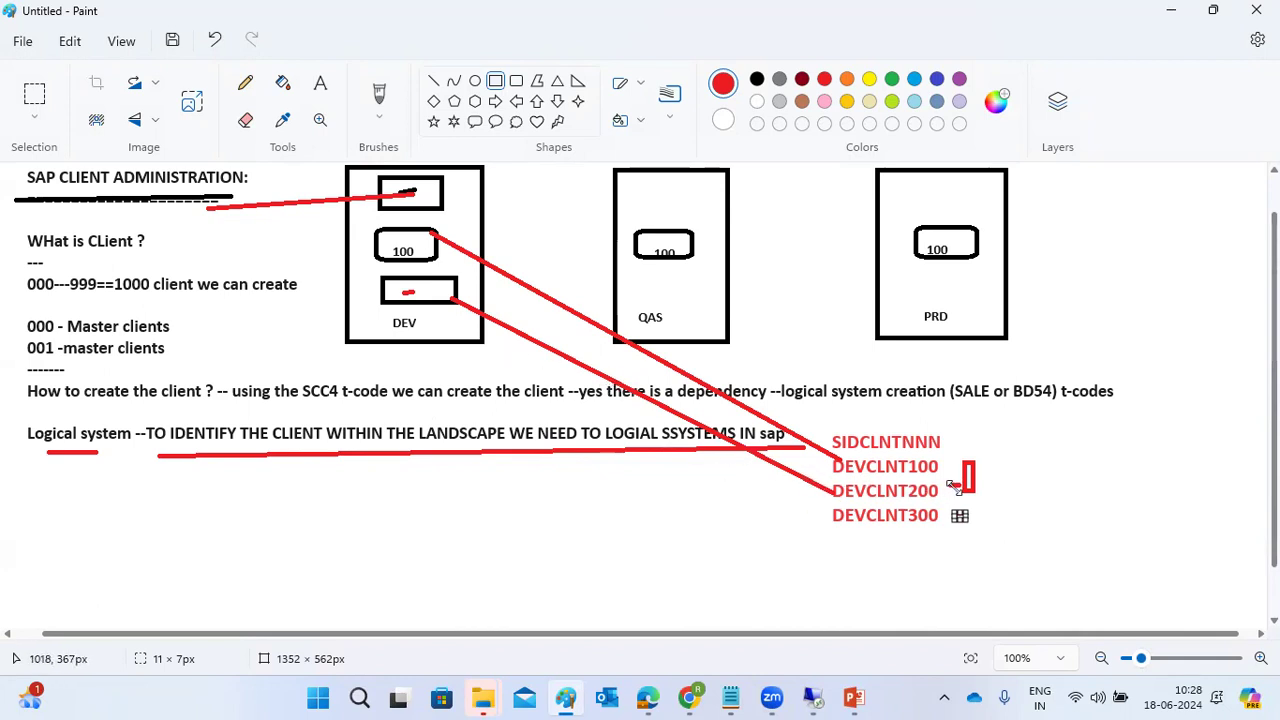
drag(941, 464, 970, 437)
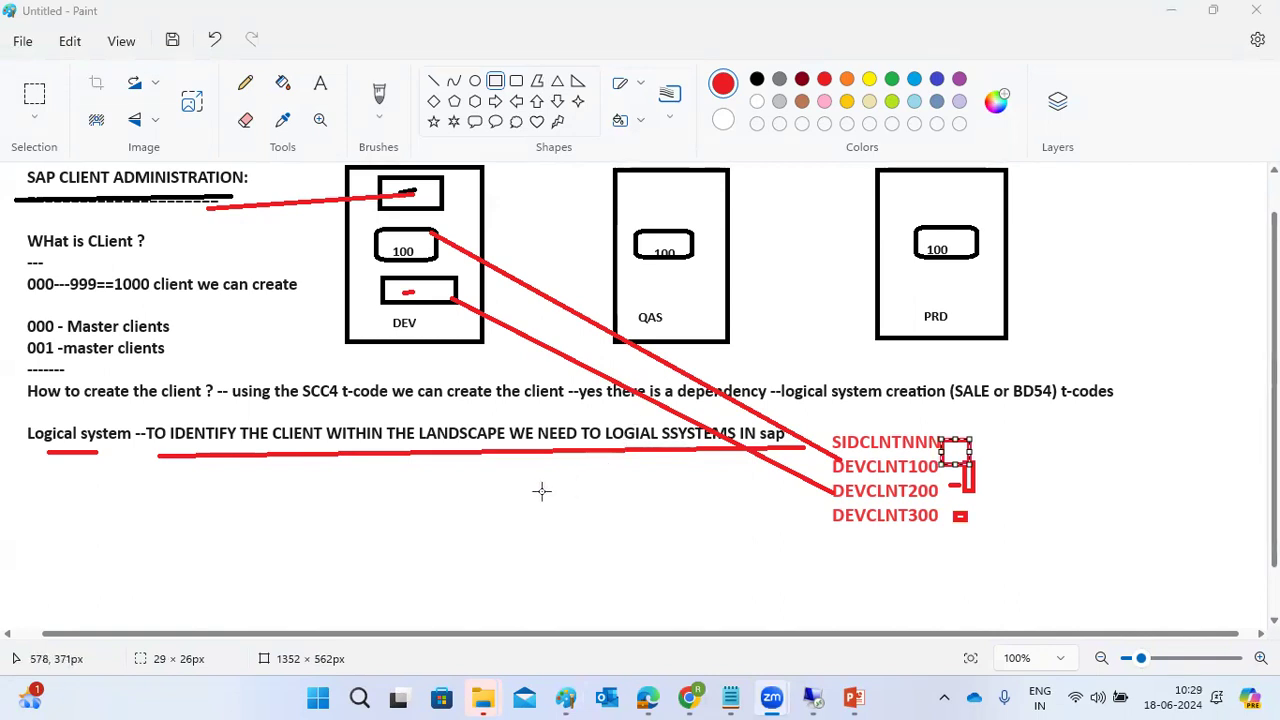
- Switch to the SAP remote desktop session and log on to client 001 as user basis with the account password
mouse_move(812, 697)
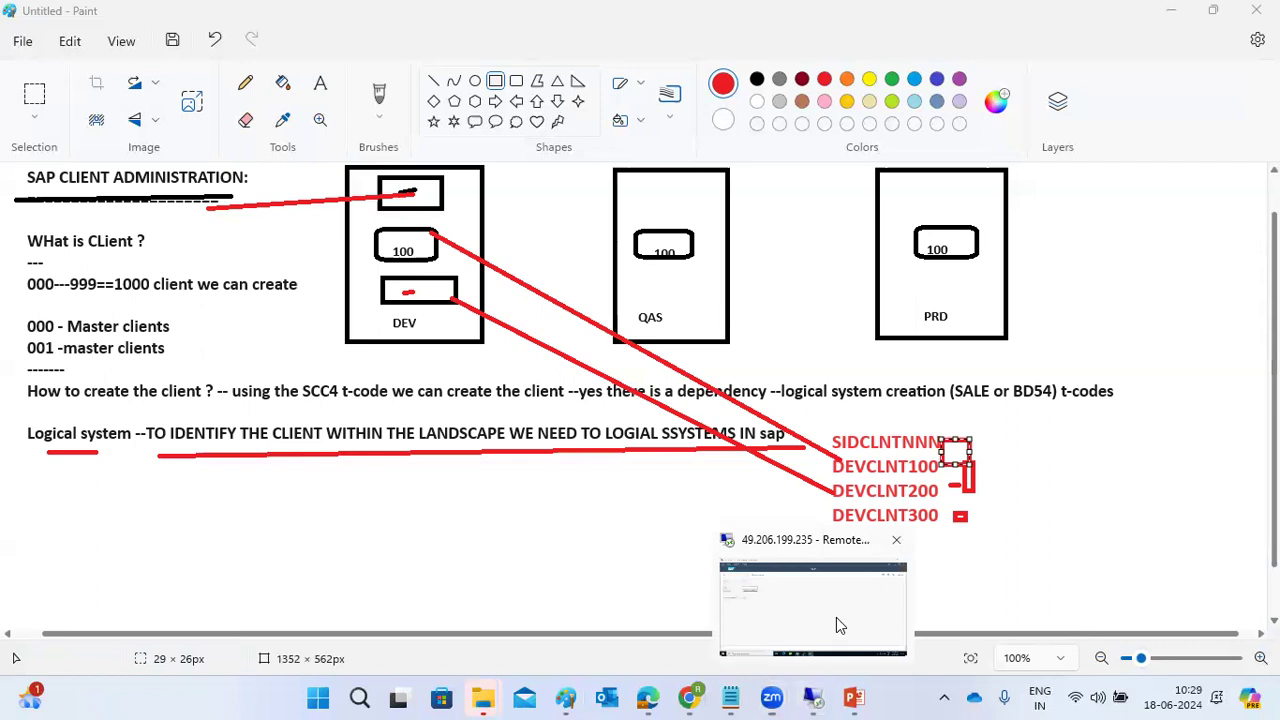
click(840, 625)
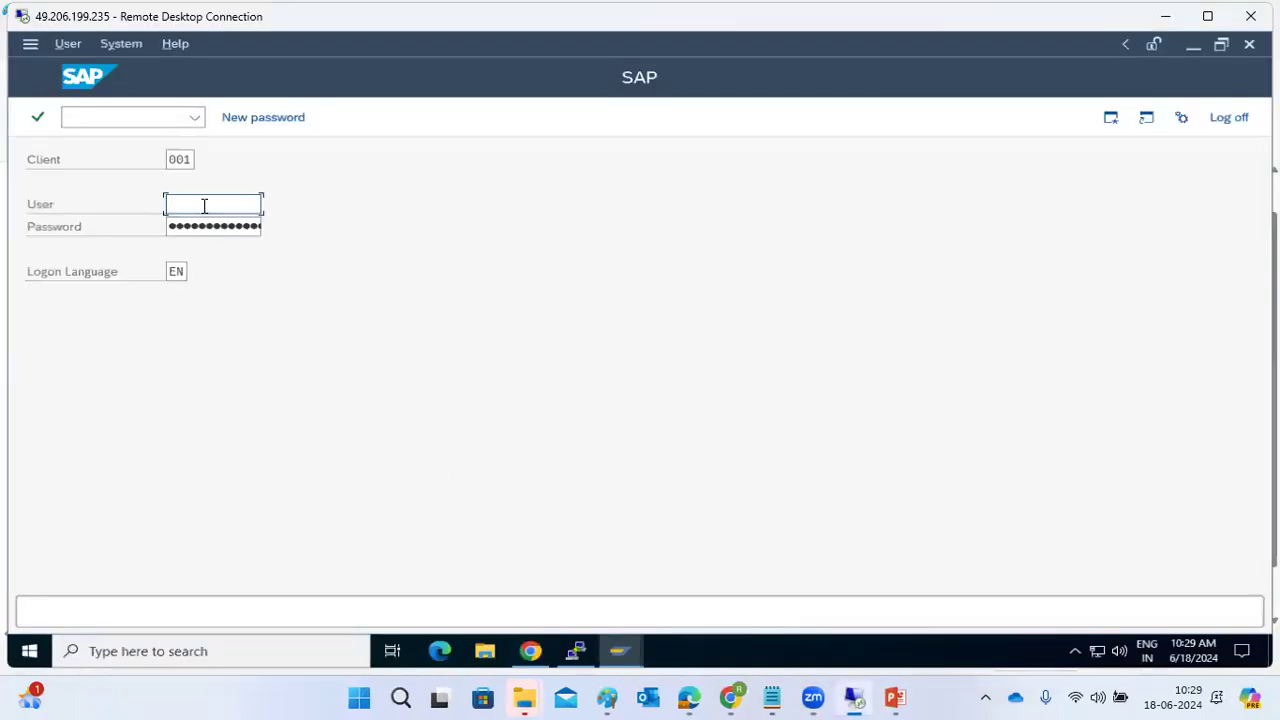
text(basis)
key(Tab)
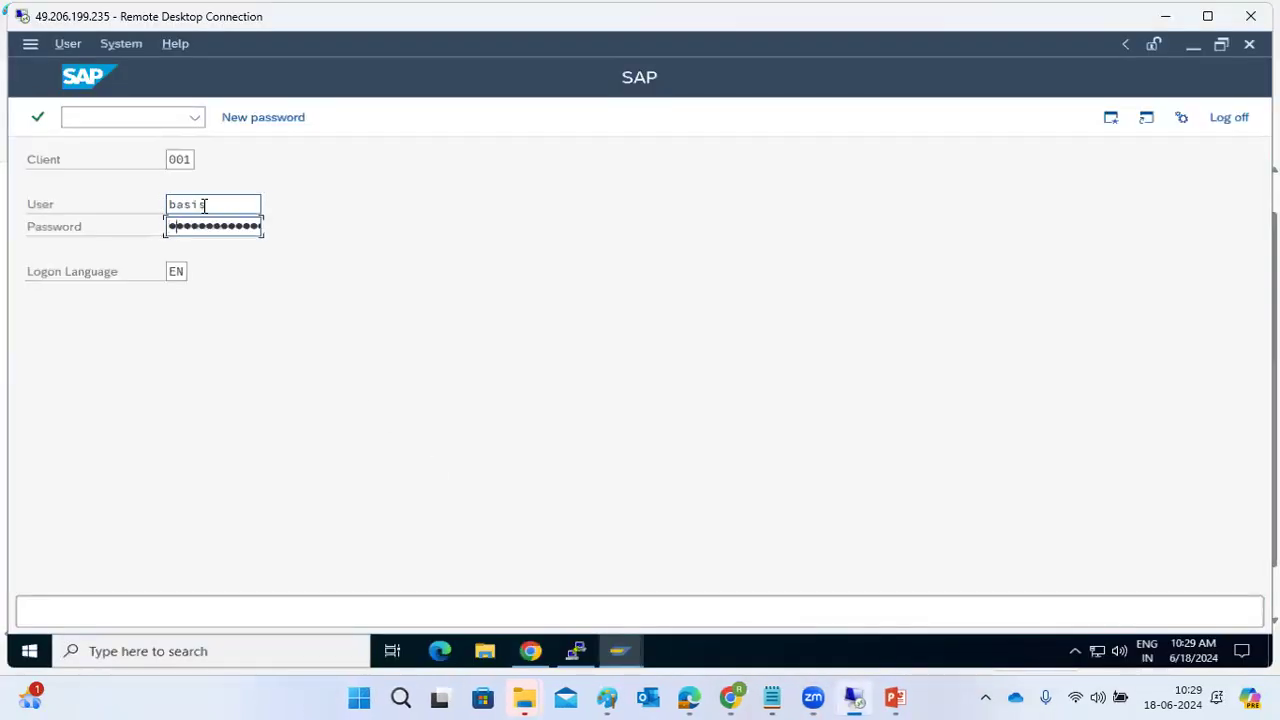
text(***)
key(Return)
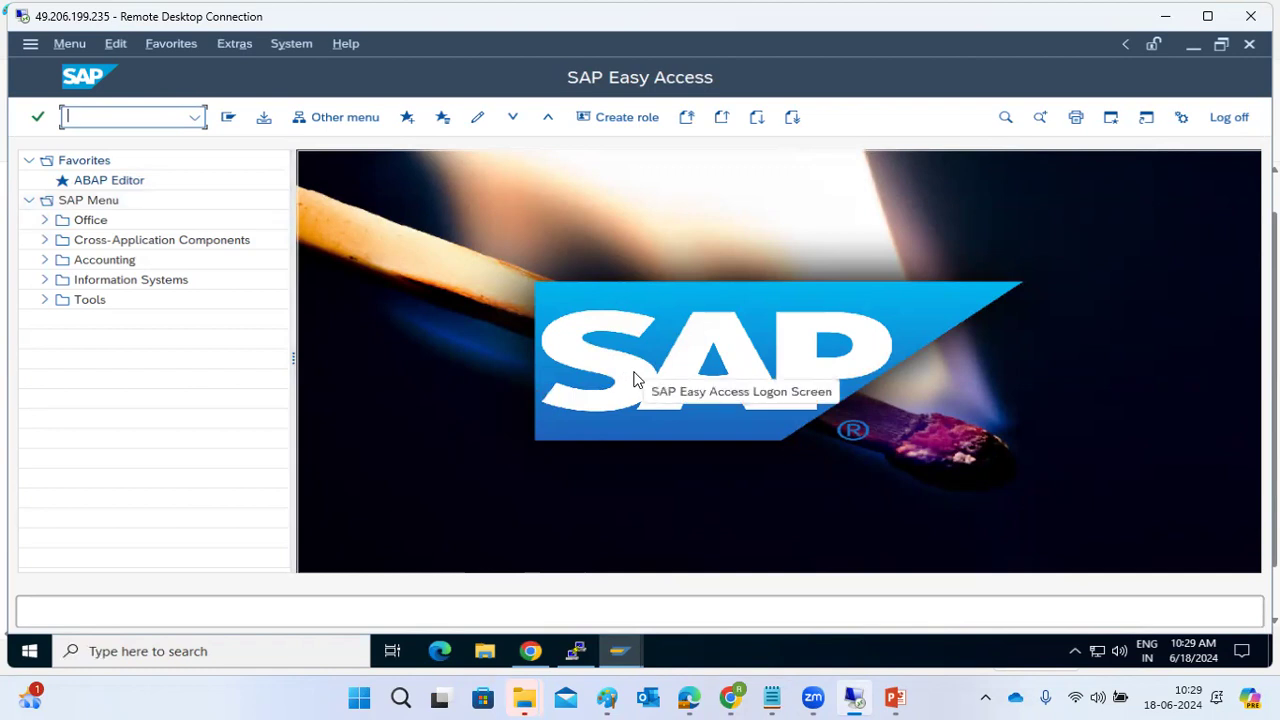
- Switch to Paint, underline "1000 client" with a flat red rectangle about 68 × 4 px, and return to the SAP session
click(605, 695)
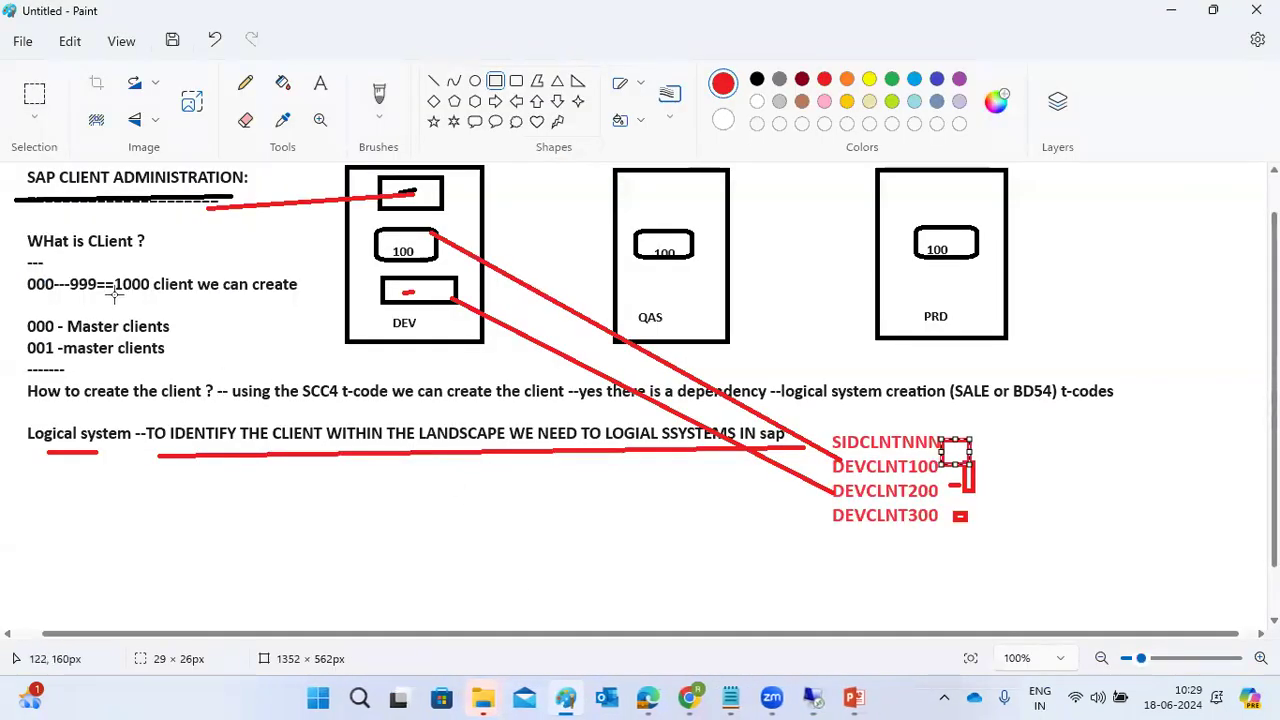
drag(117, 298, 185, 304)
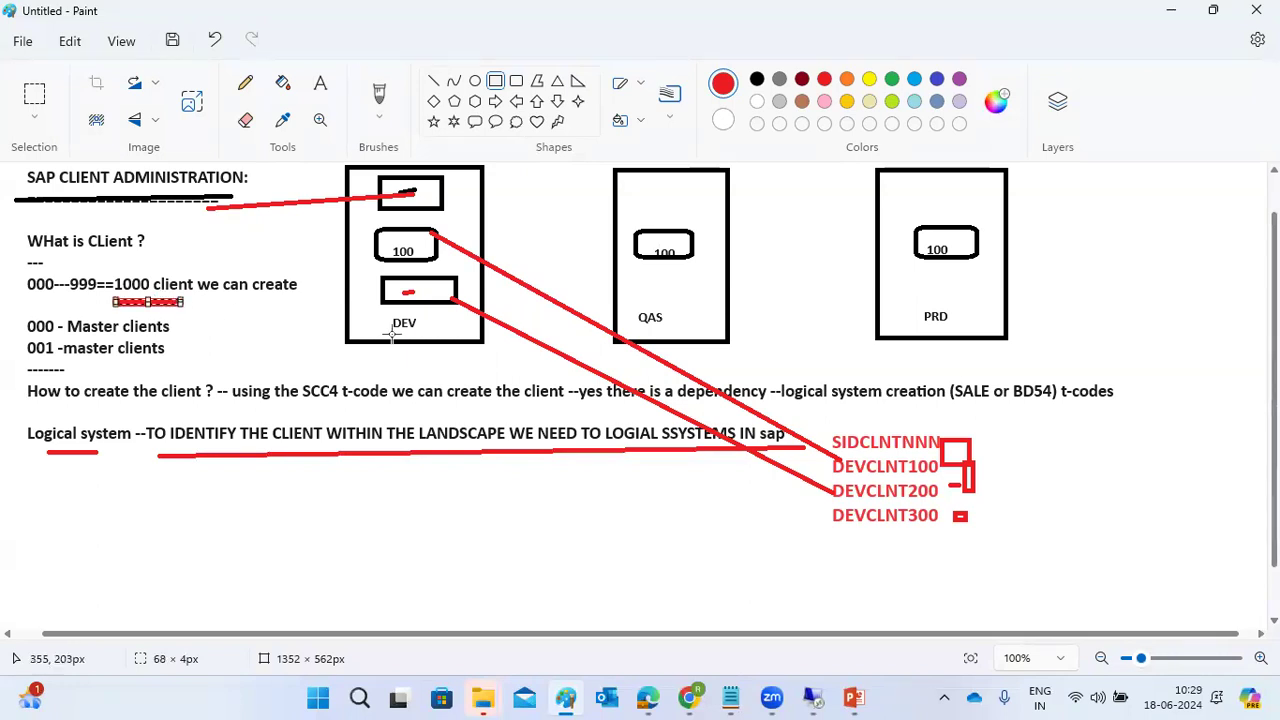
click(1171, 12)
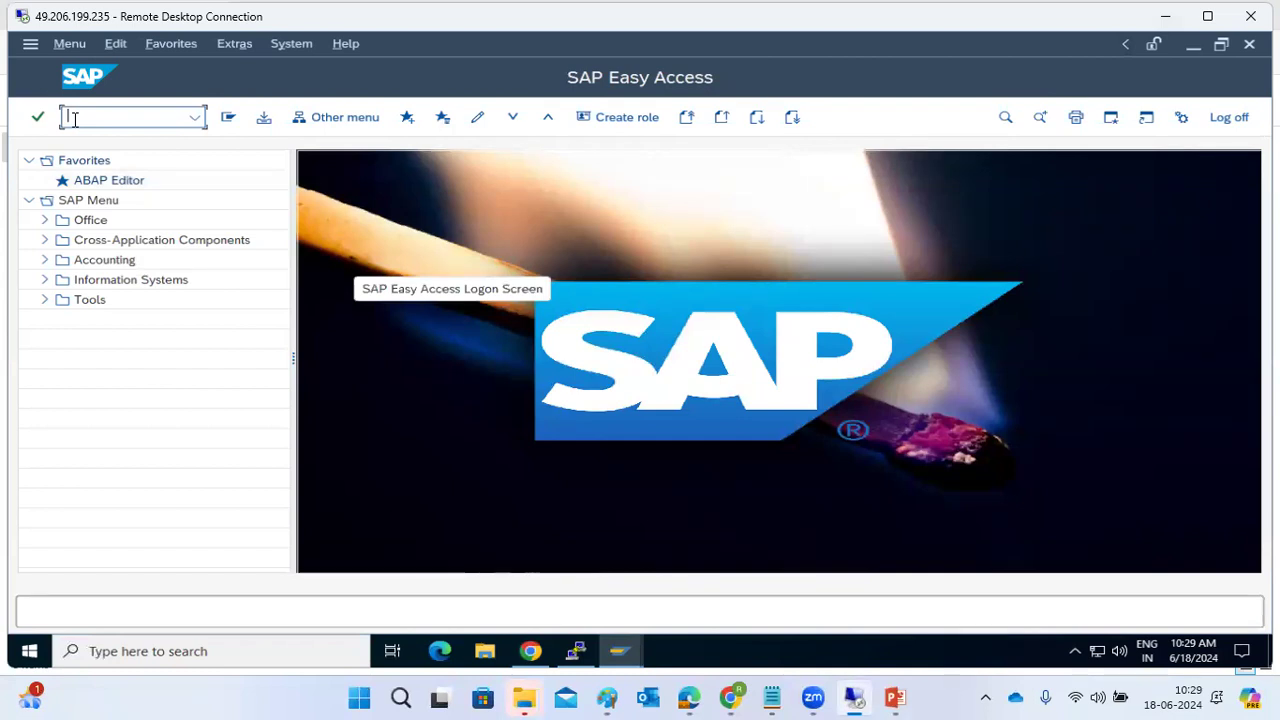
- Open the clients table with transaction SCC4 and switch it to change mode with clients 100 and 120 selected
text(se38)
key(Return)
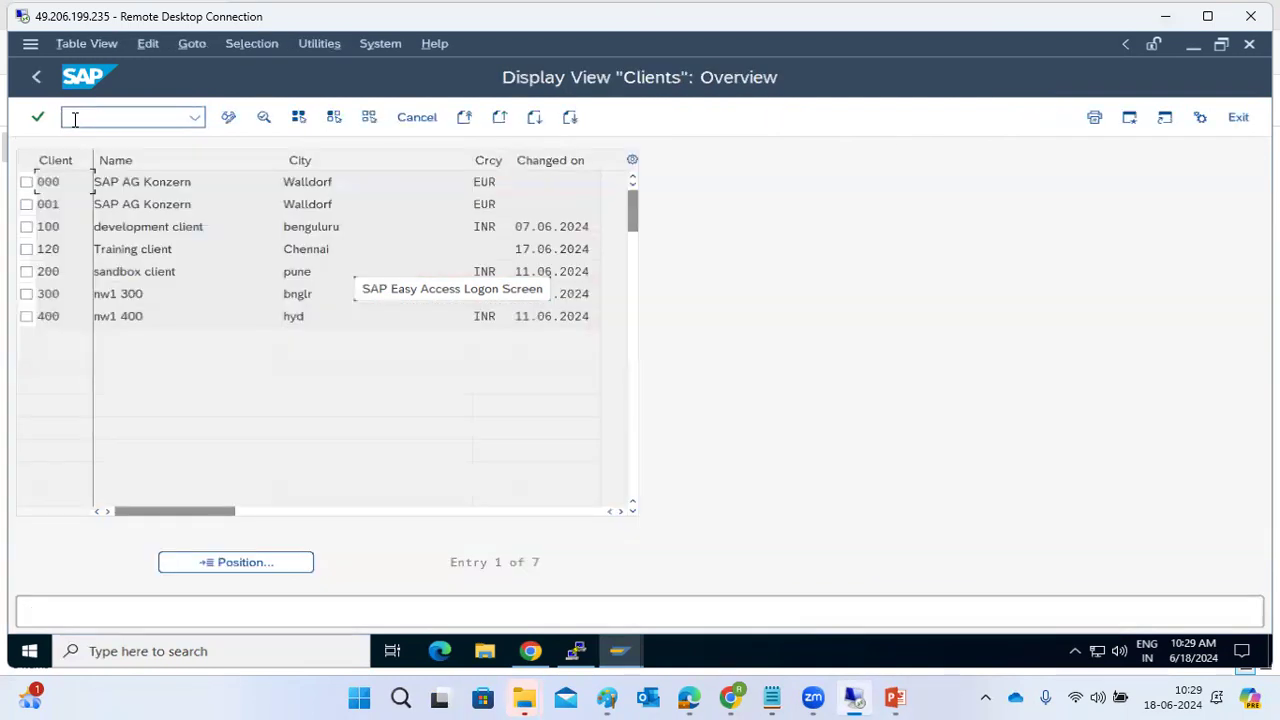
click(27, 250)
click(26, 226)
click(228, 117)
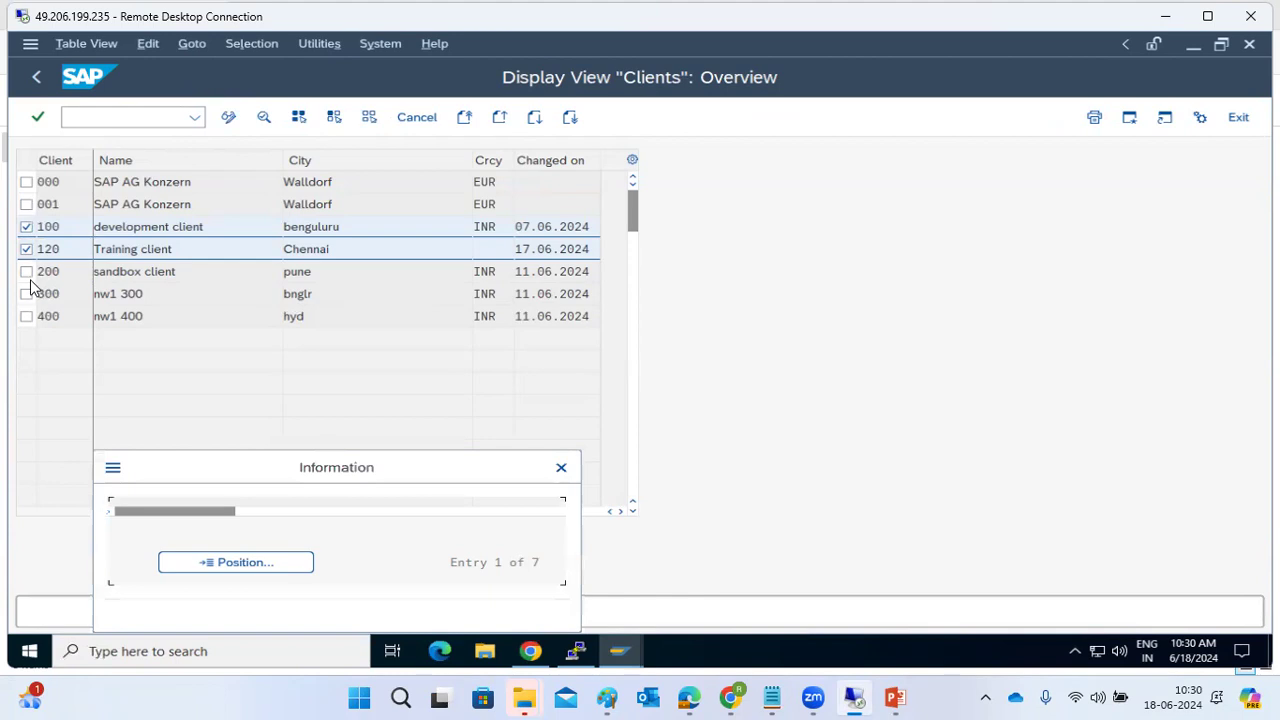
click(531, 616)
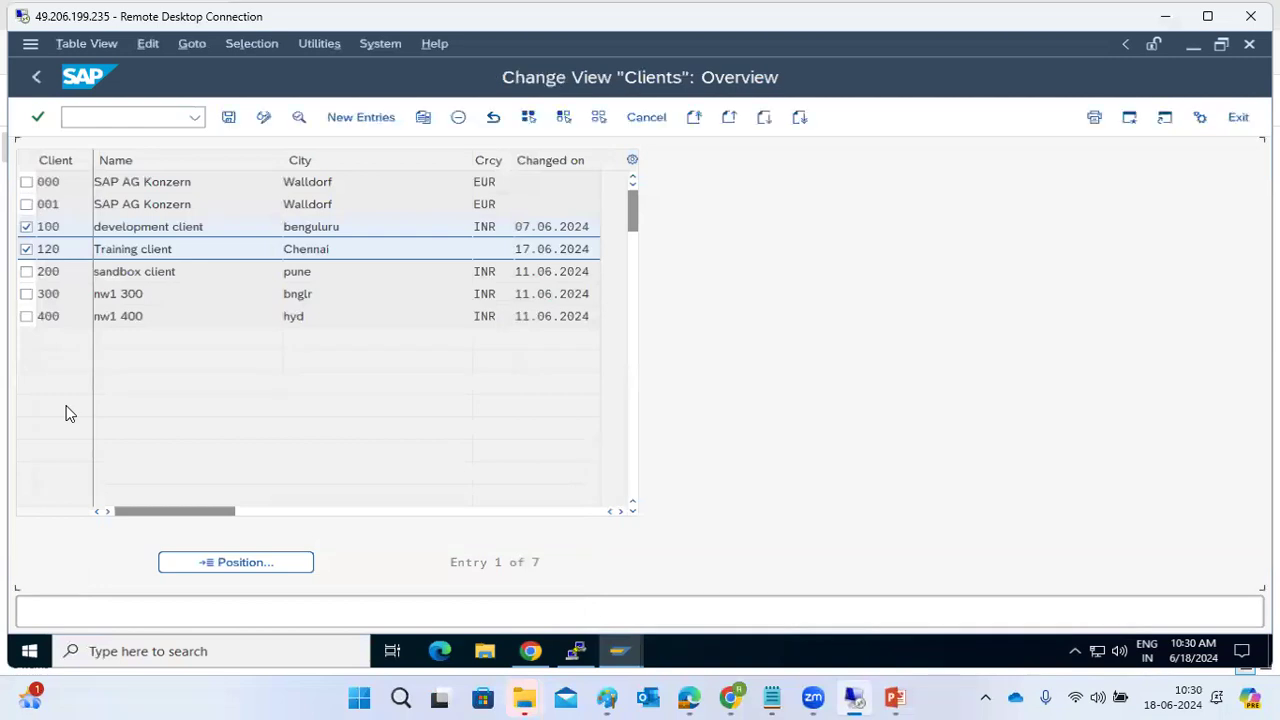
- Delete clients 100, 120, 200, 300 and 400 from the clients table and save the change
click(26, 249)
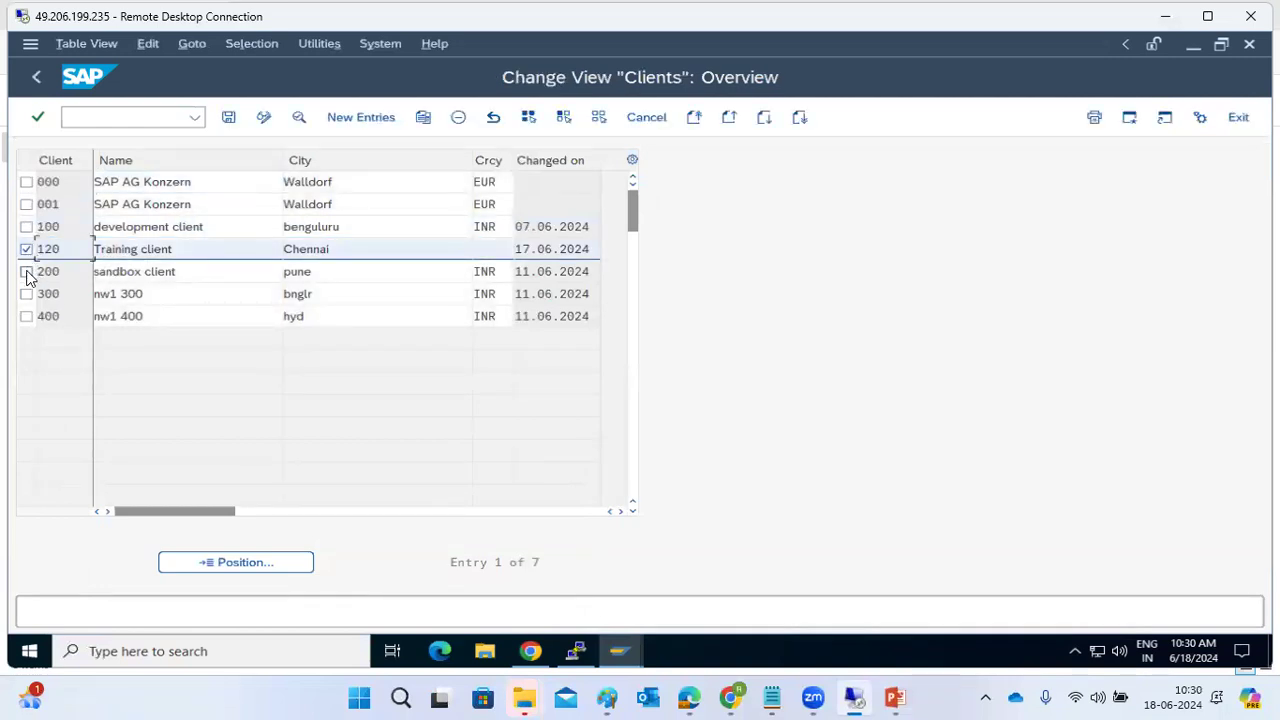
click(26, 272)
click(27, 294)
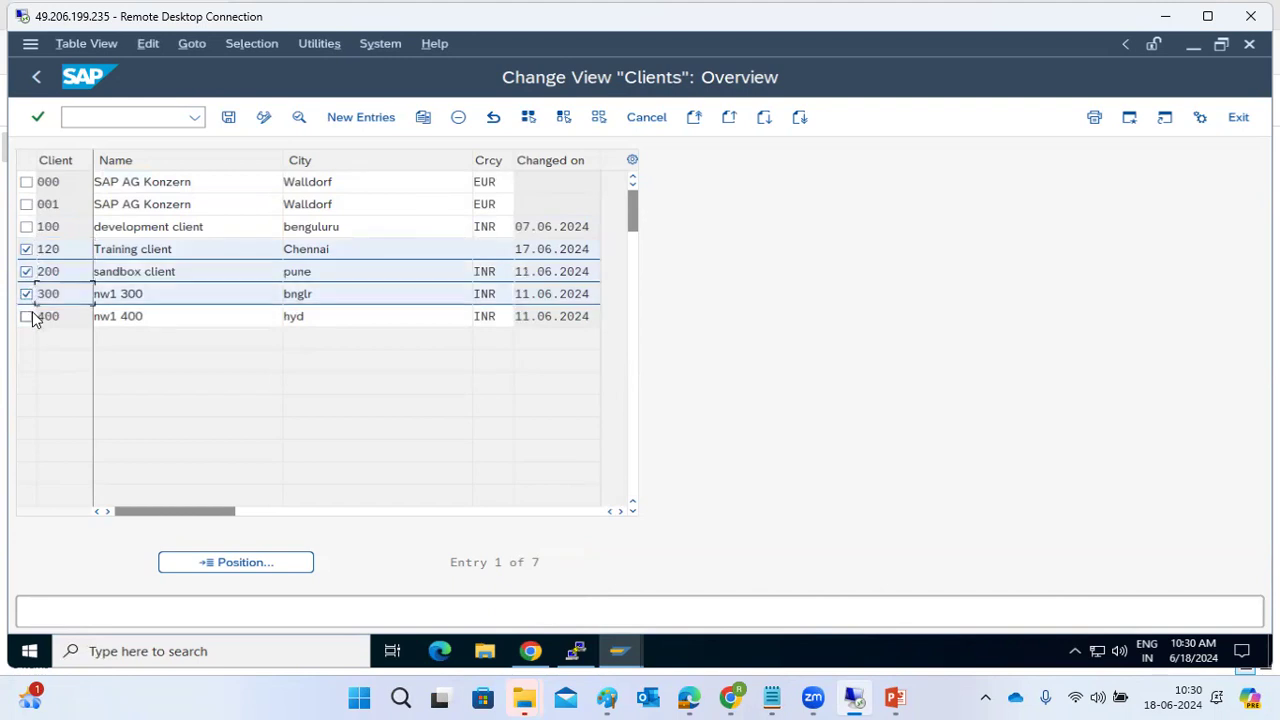
click(27, 316)
click(26, 227)
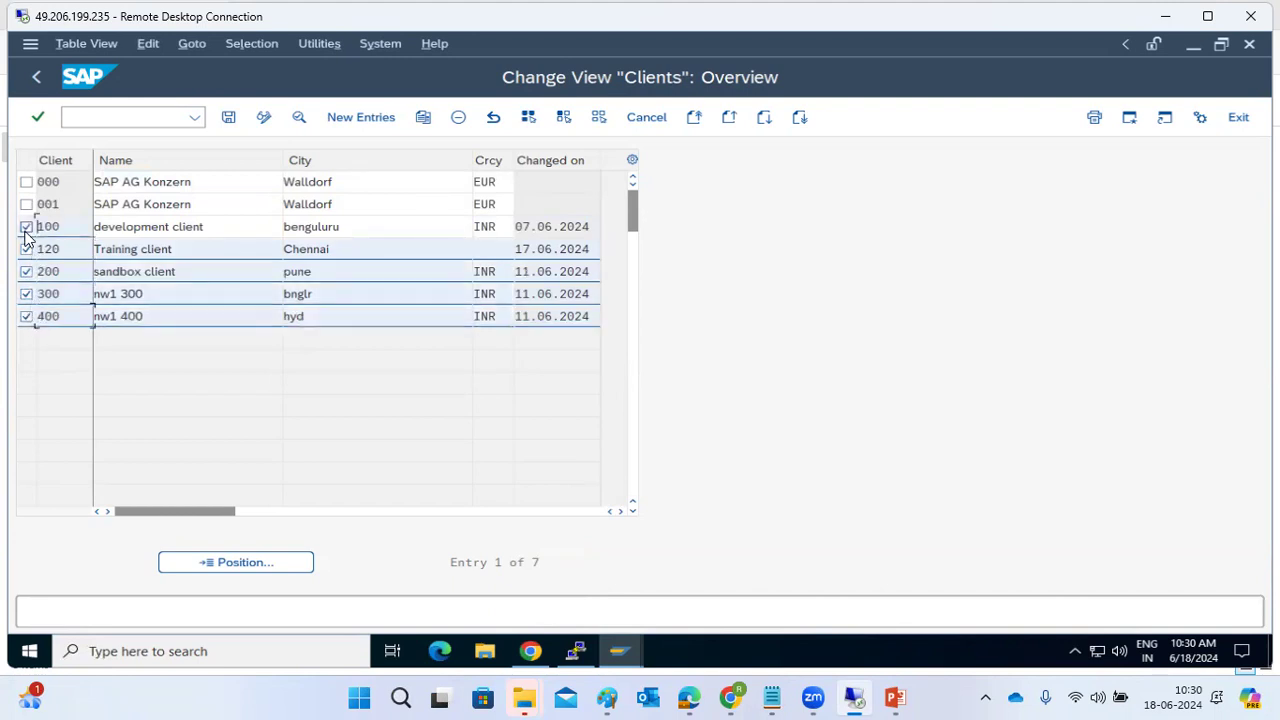
click(458, 118)
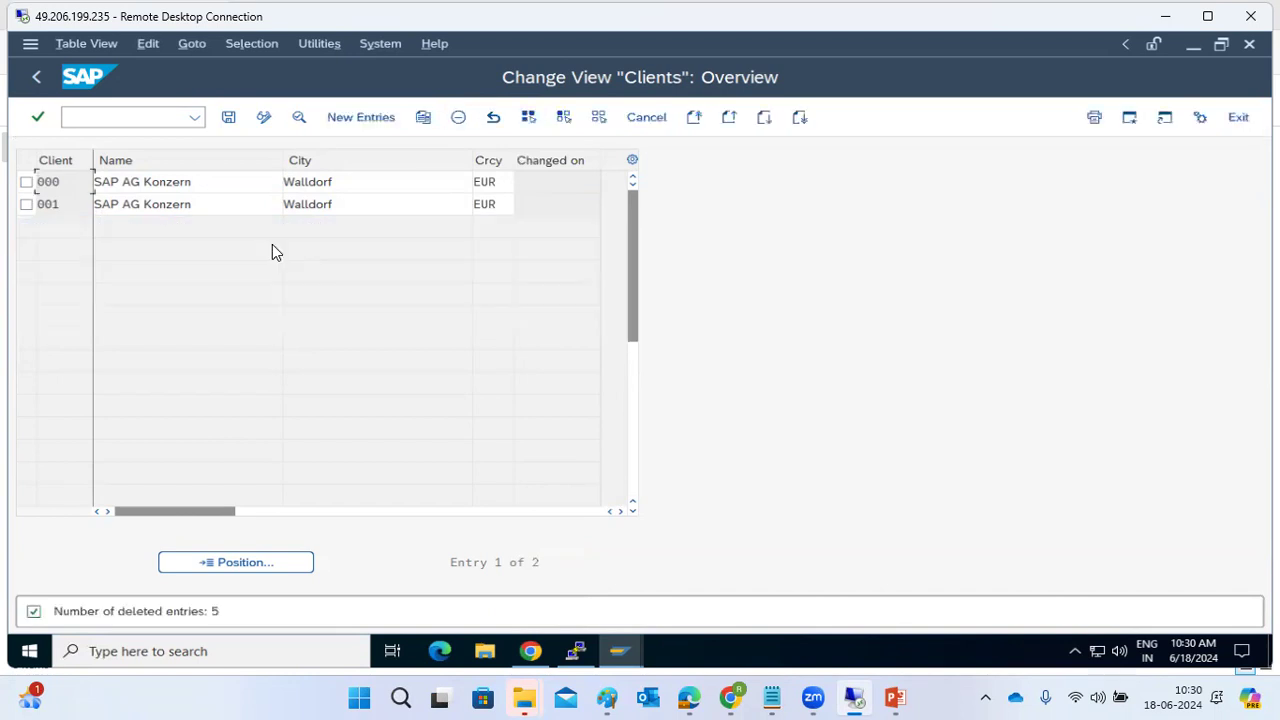
click(229, 118)
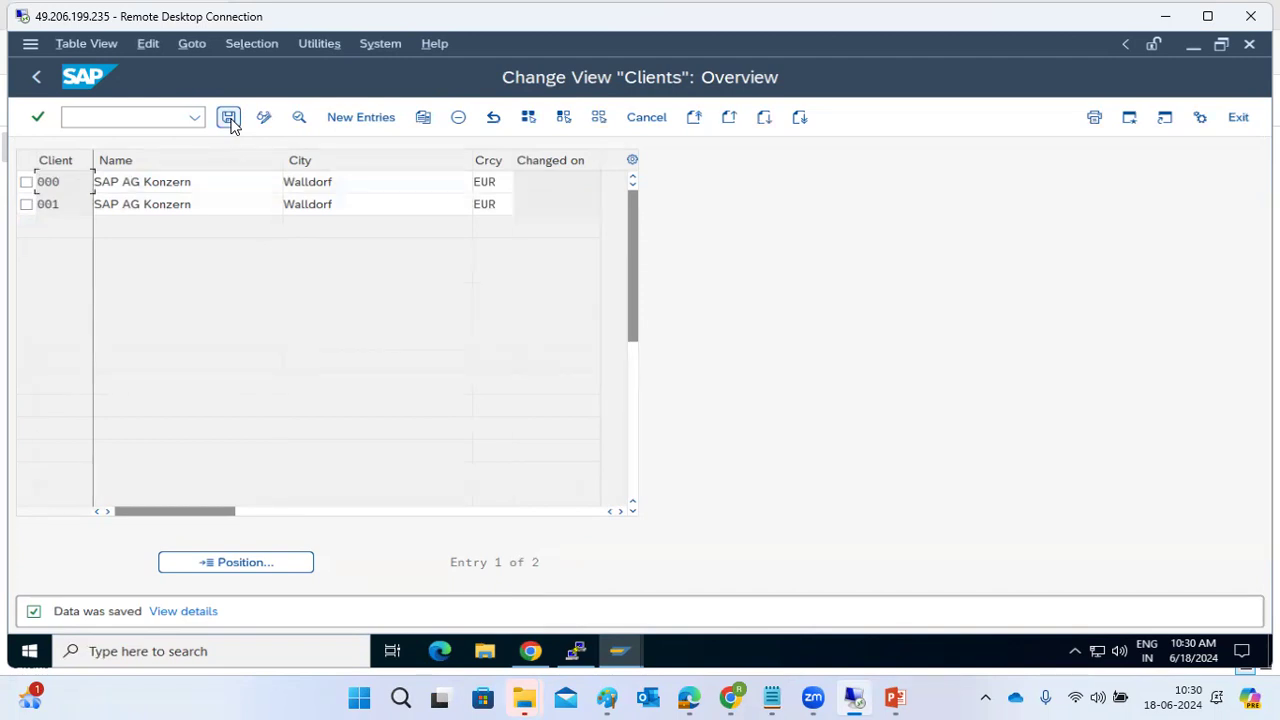
click(229, 118)
- Leave the clients table, reopen it with transaction SCC4 and switch it to change mode
click(41, 76)
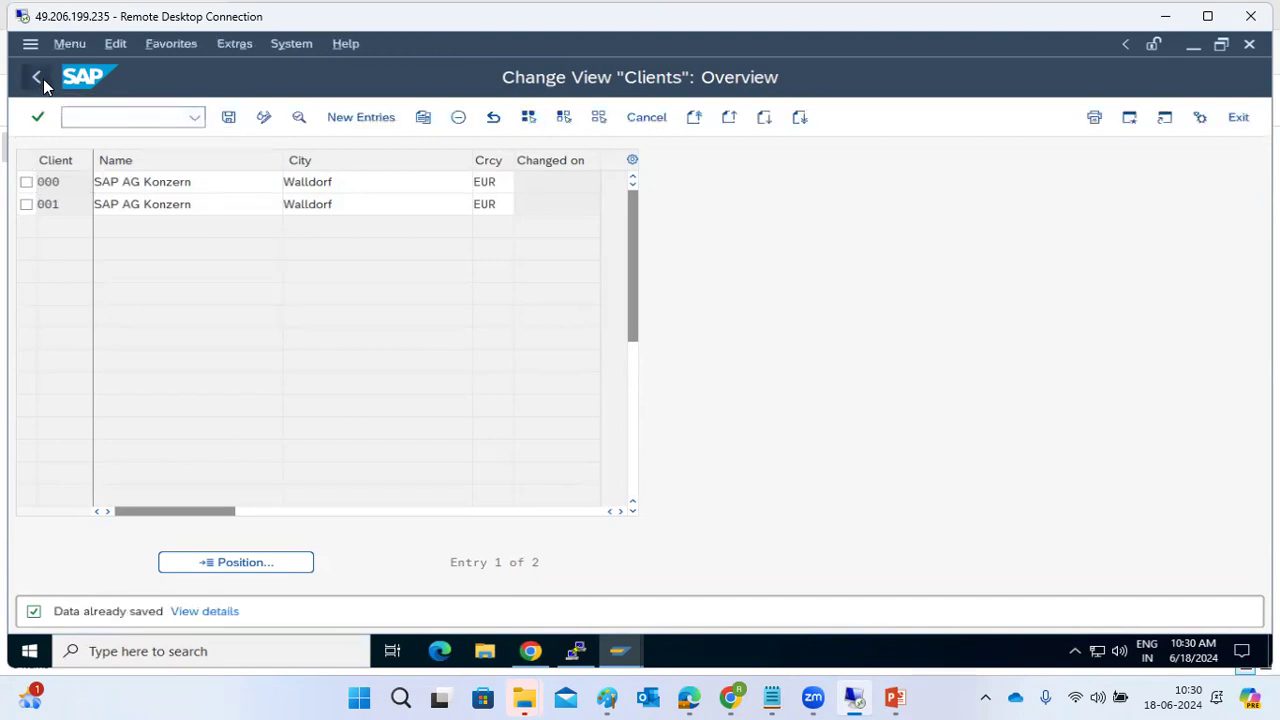
text(scc4)
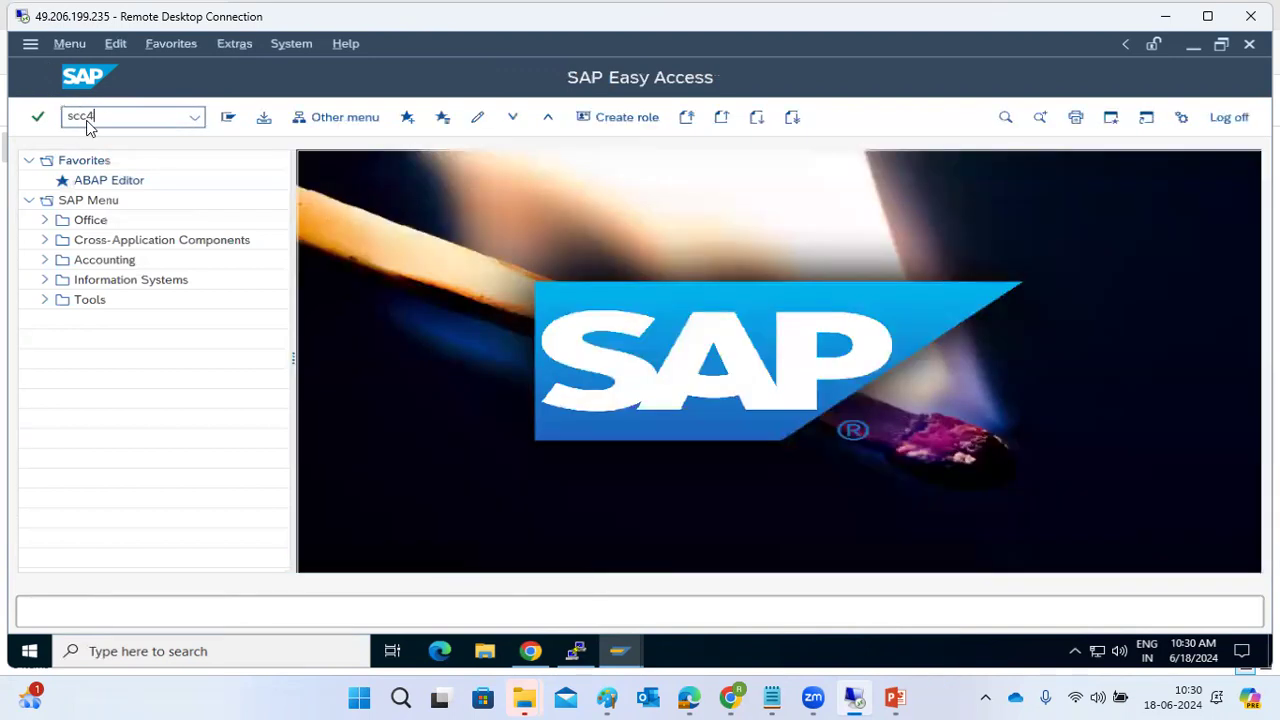
key(Return)
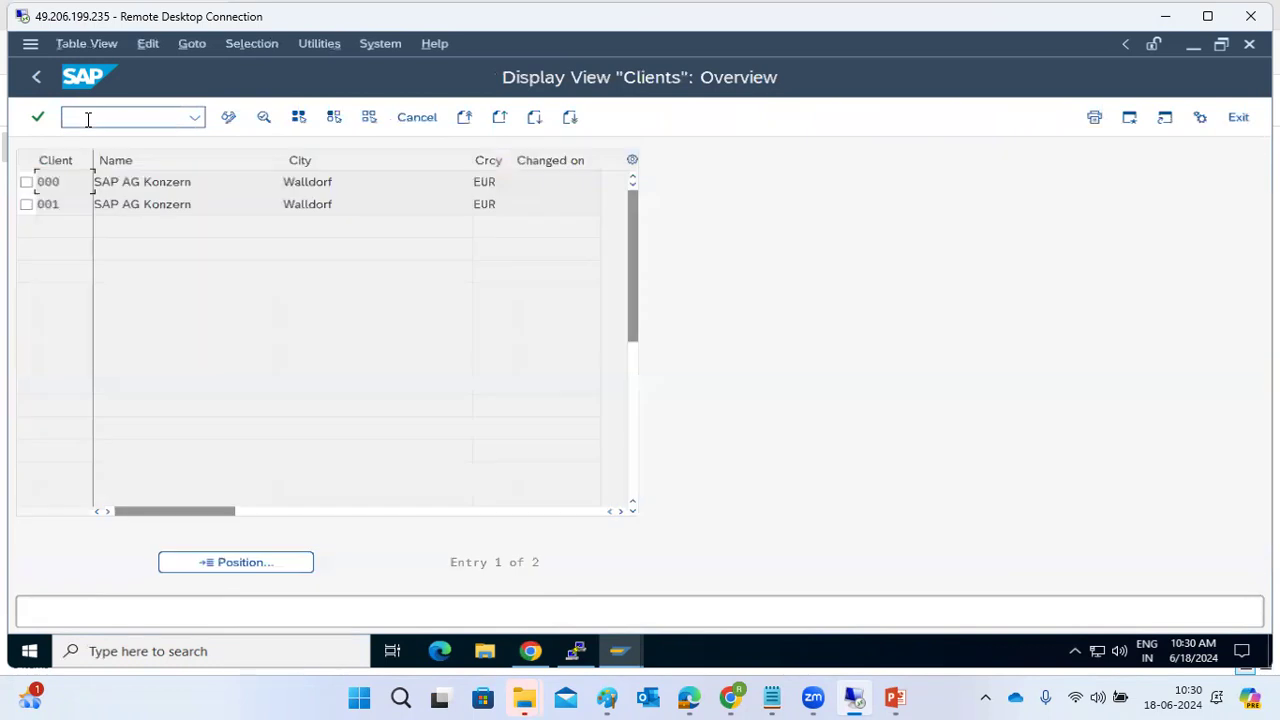
click(229, 118)
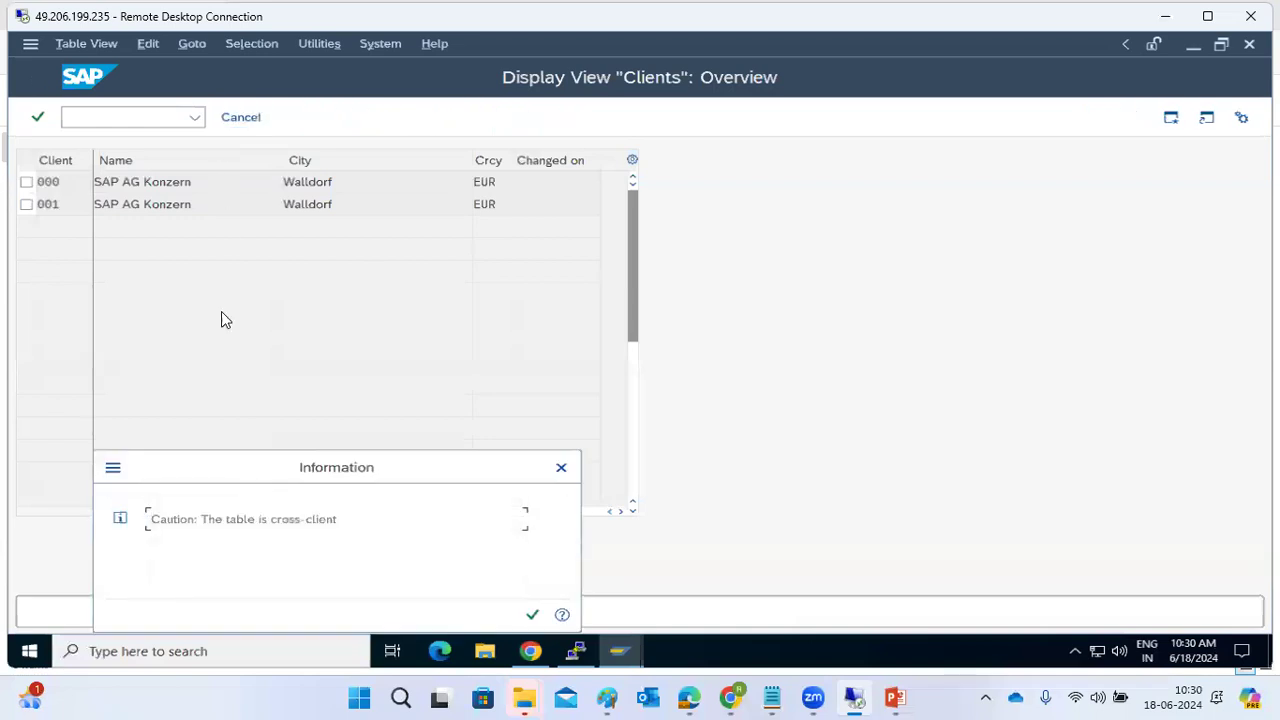
click(531, 616)
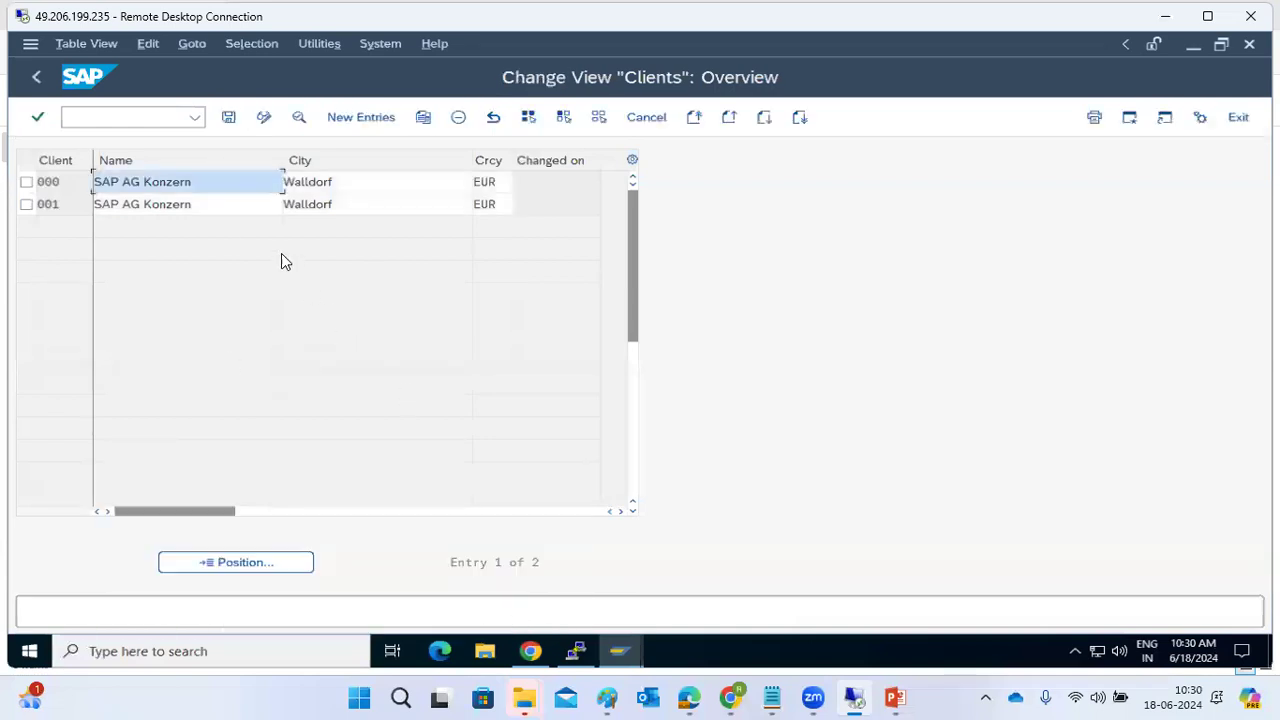
- Add a new client entry with number 100, name "NW1 100 client" and city HYD
click(385, 120)
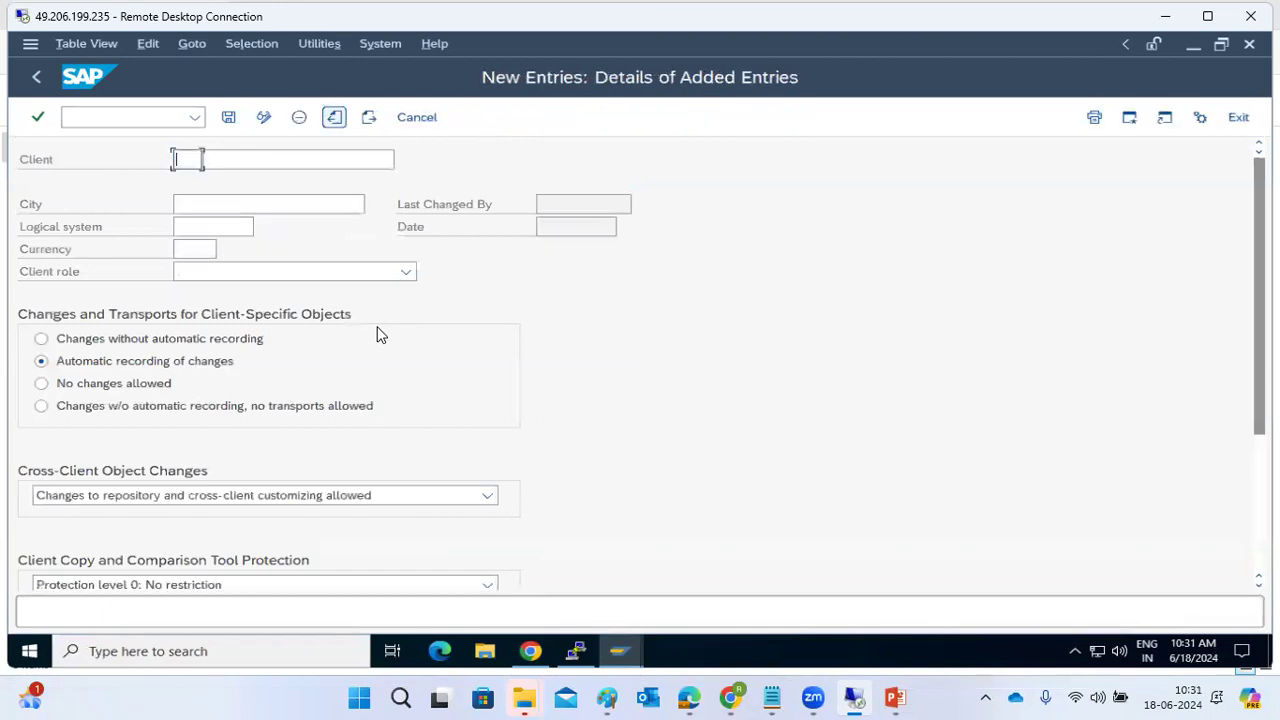
text(100)
key(Tab)
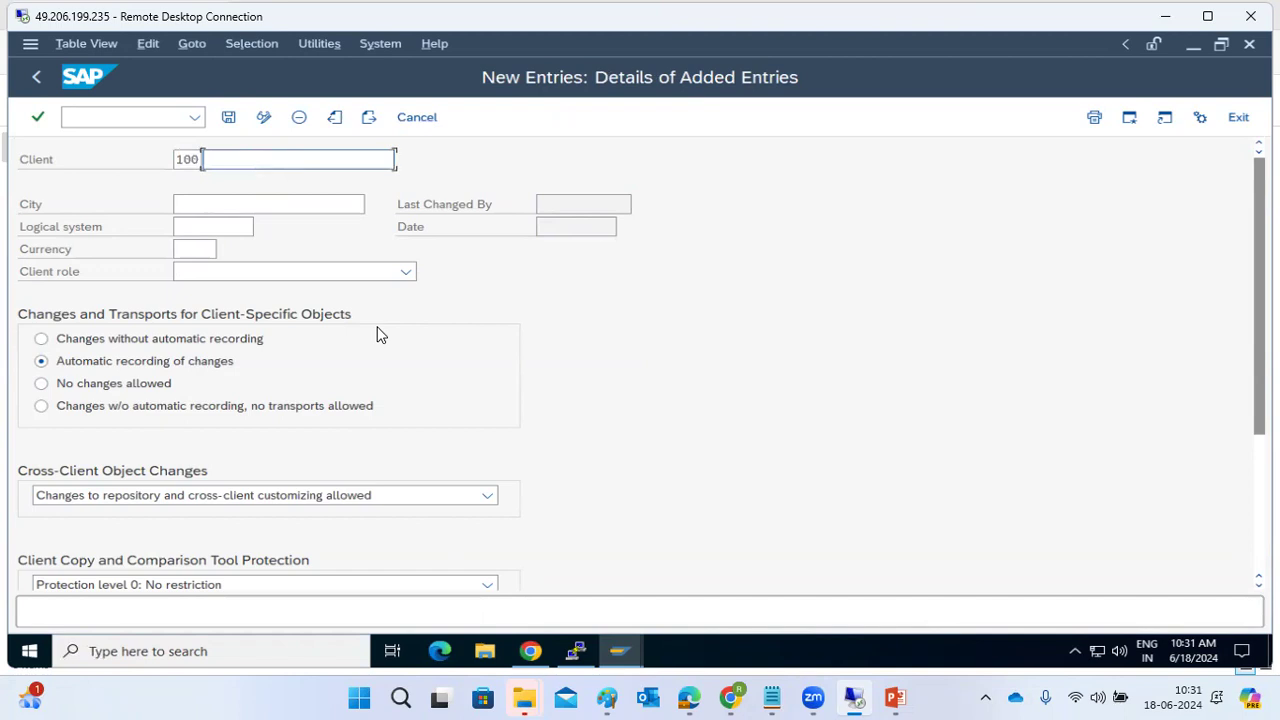
text(NW1 100 client)
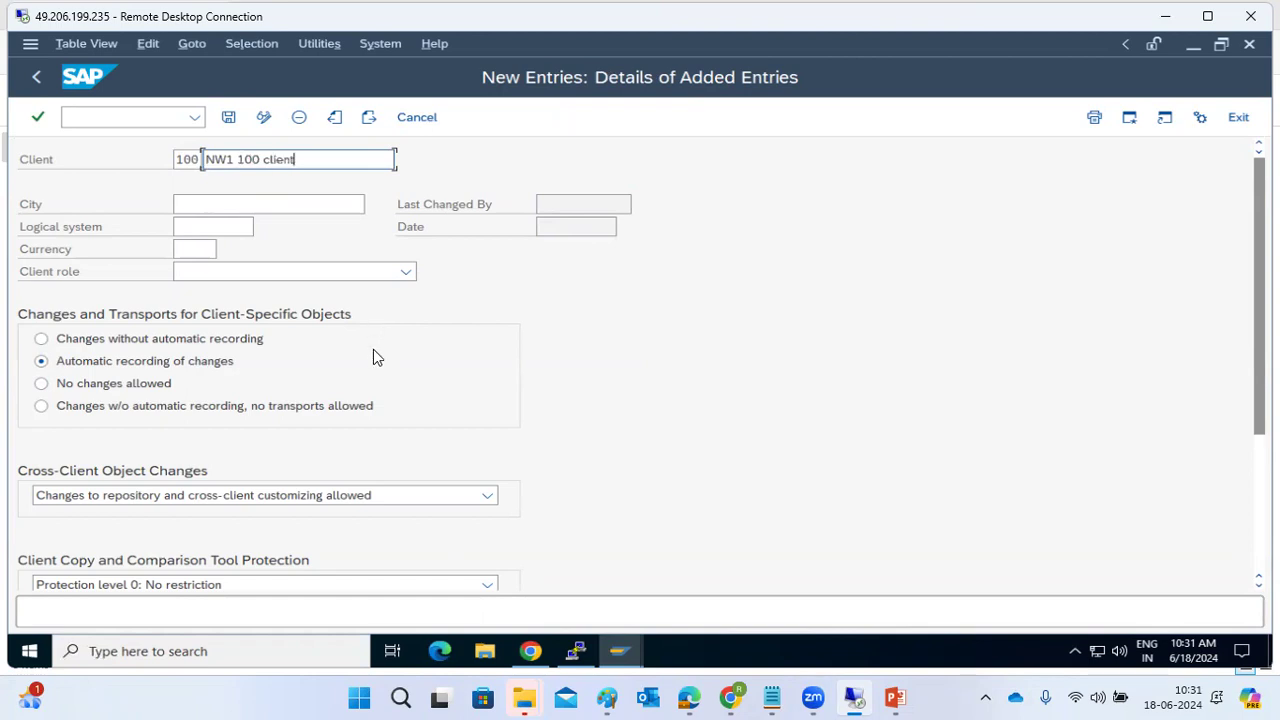
click(238, 206)
text(HYD)
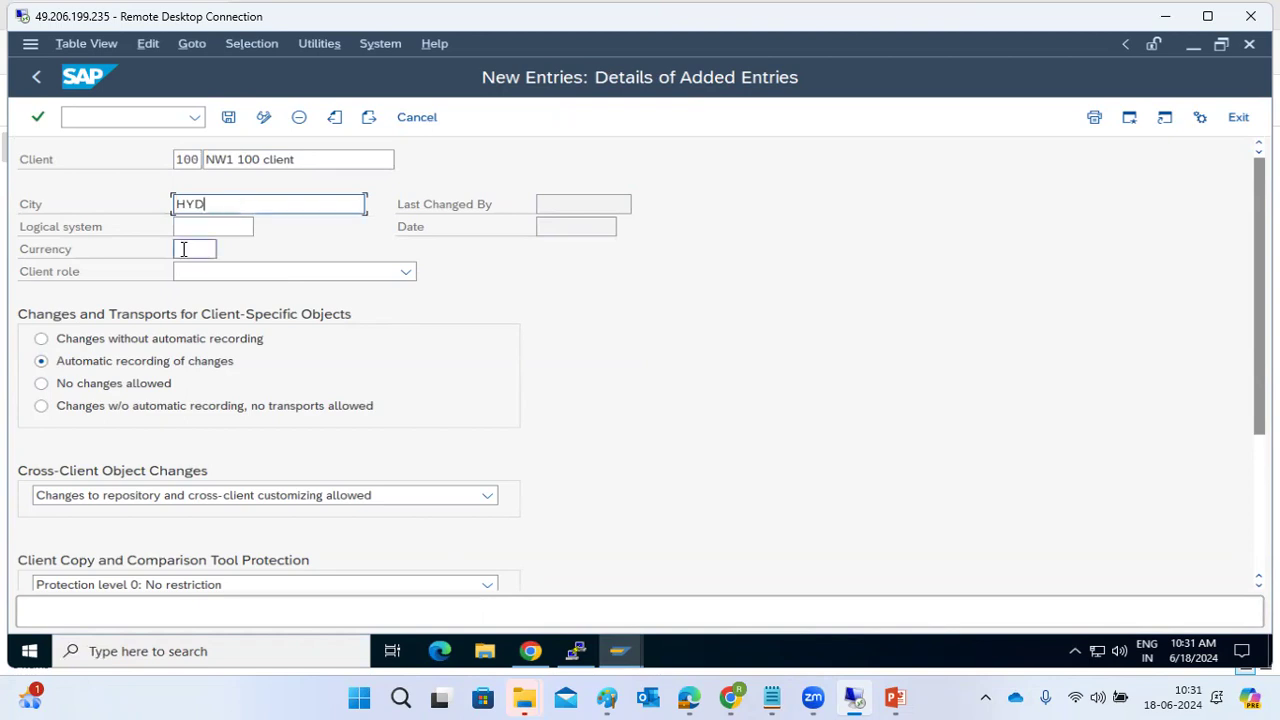
- Look up the available logical systems for the new client and close the list without choosing one
click(195, 230)
click(215, 206)
double_click(185, 206)
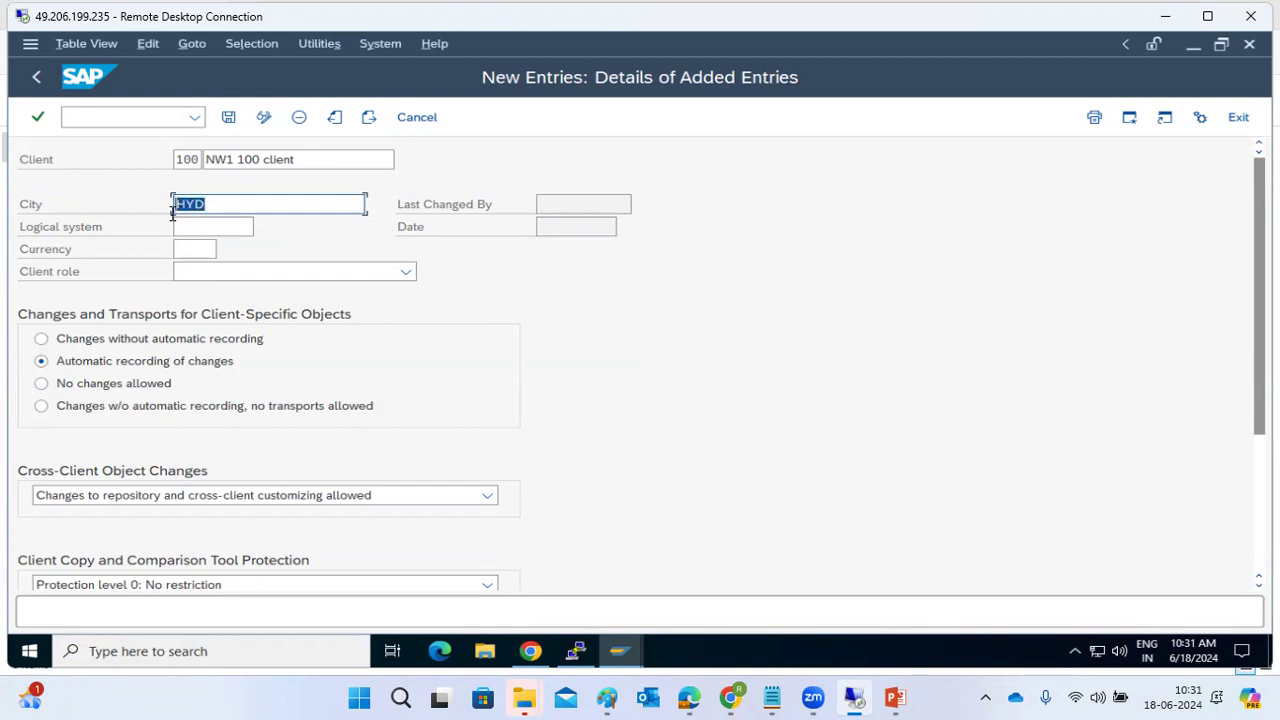
click(196, 222)
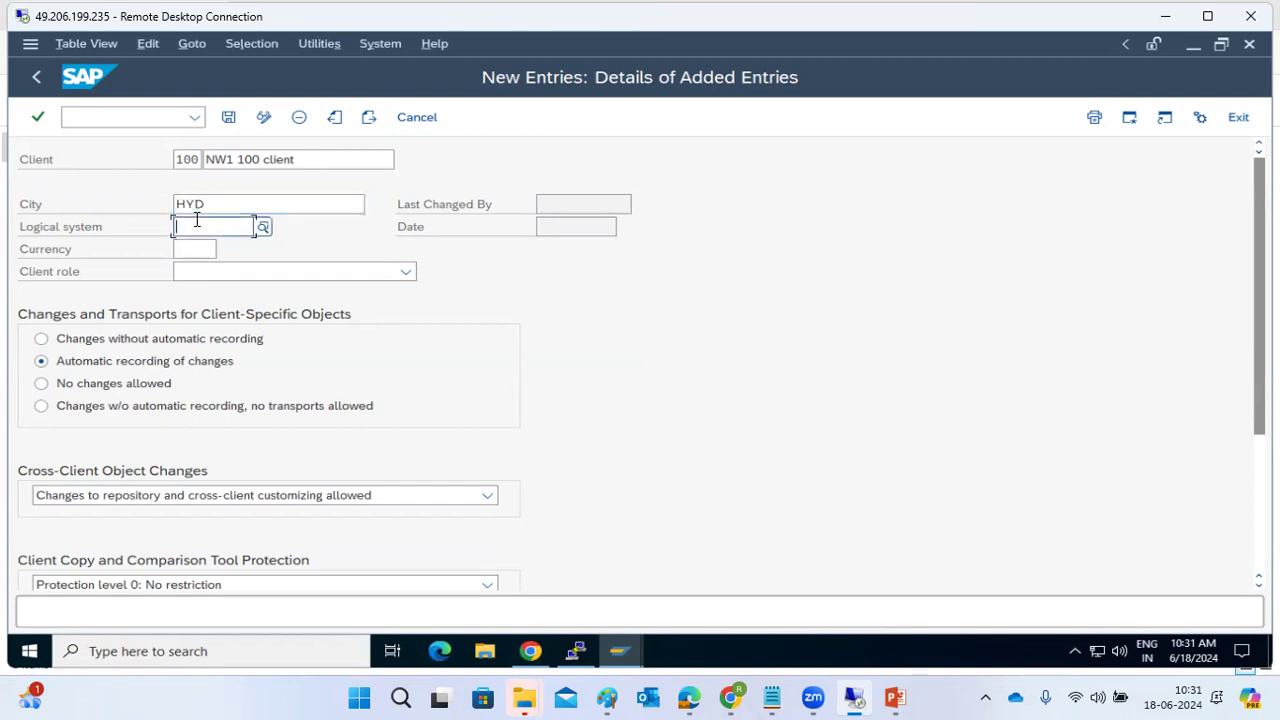
click(263, 227)
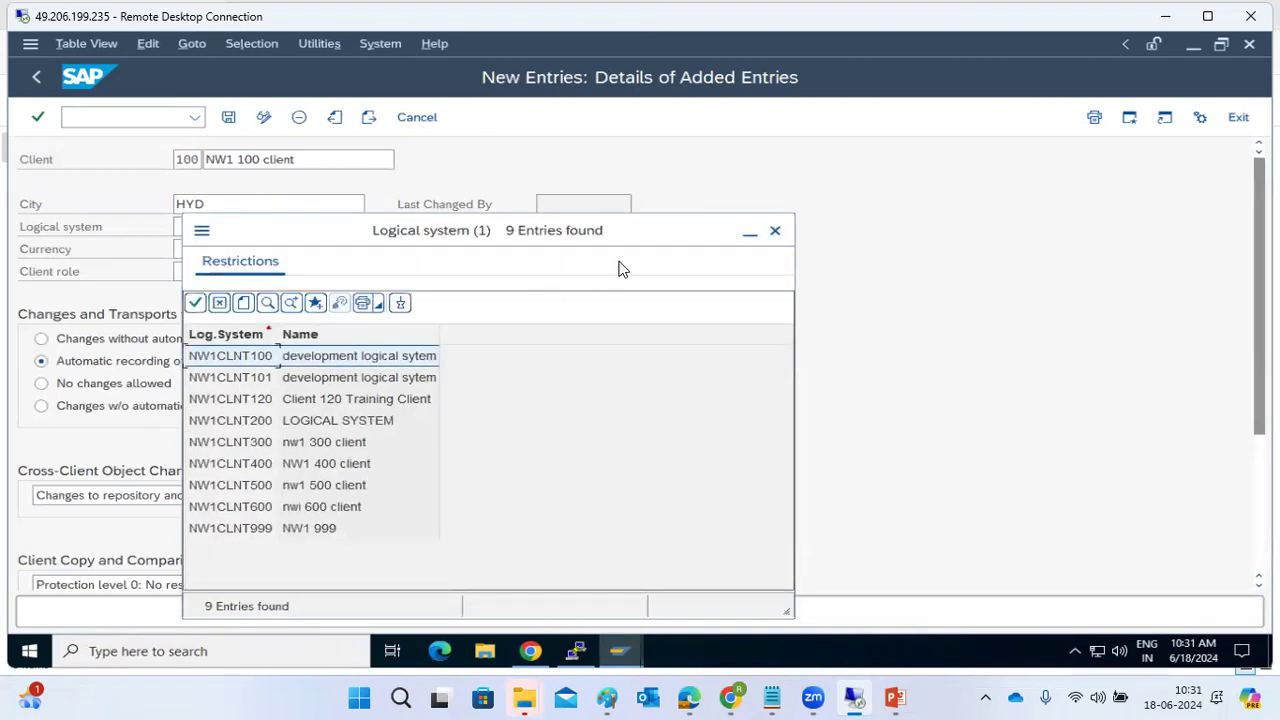
click(775, 233)
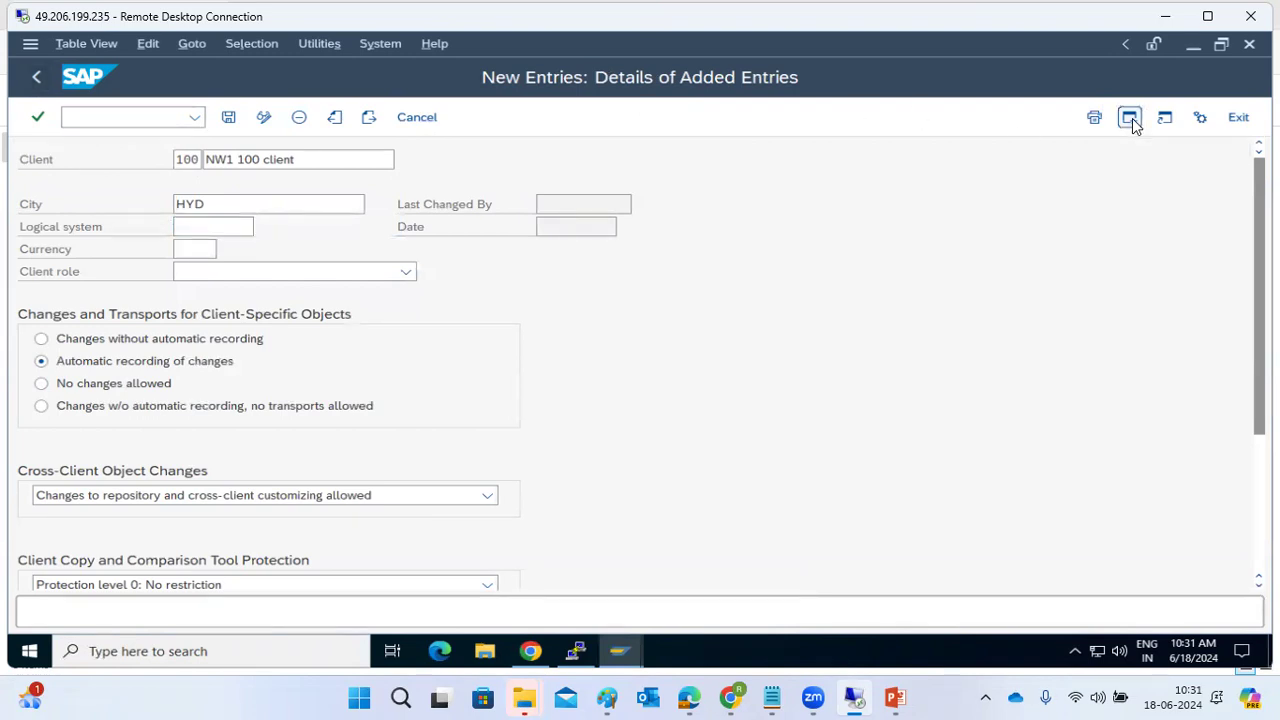
click(206, 249)
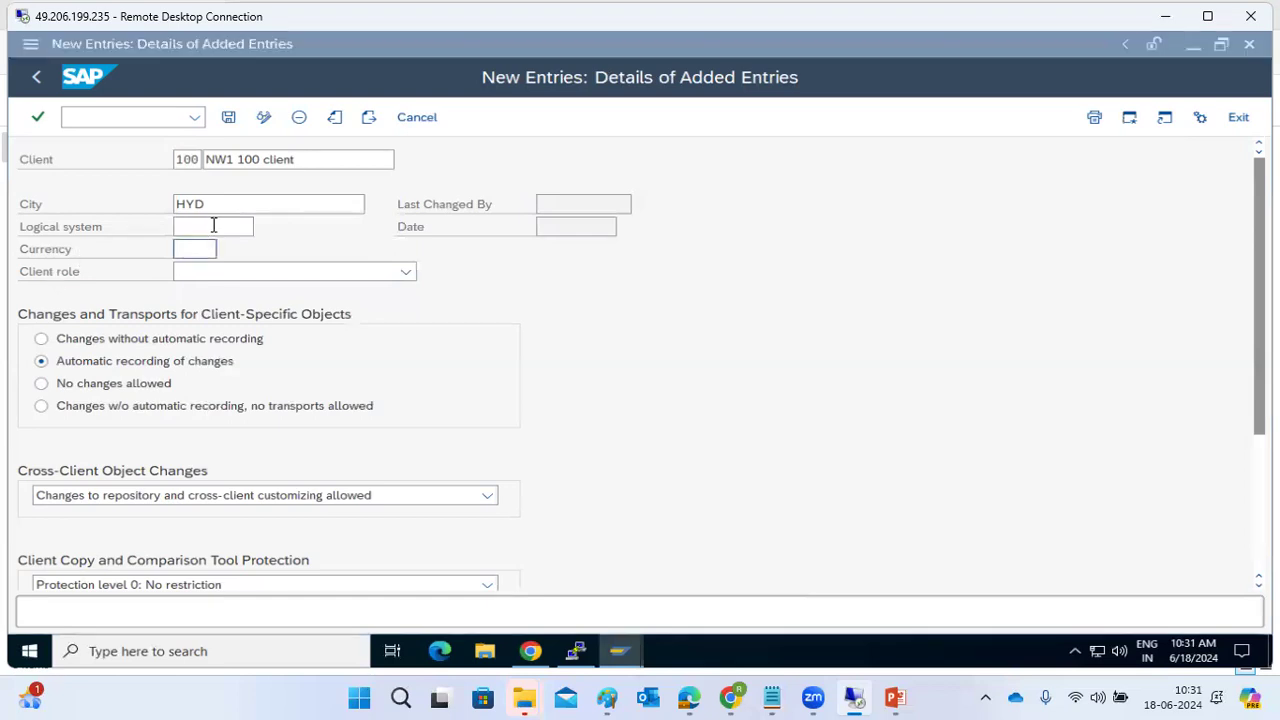
- Open the logical systems table with transaction BD54 and start a new entry with the prefix NW1
click(213, 225)
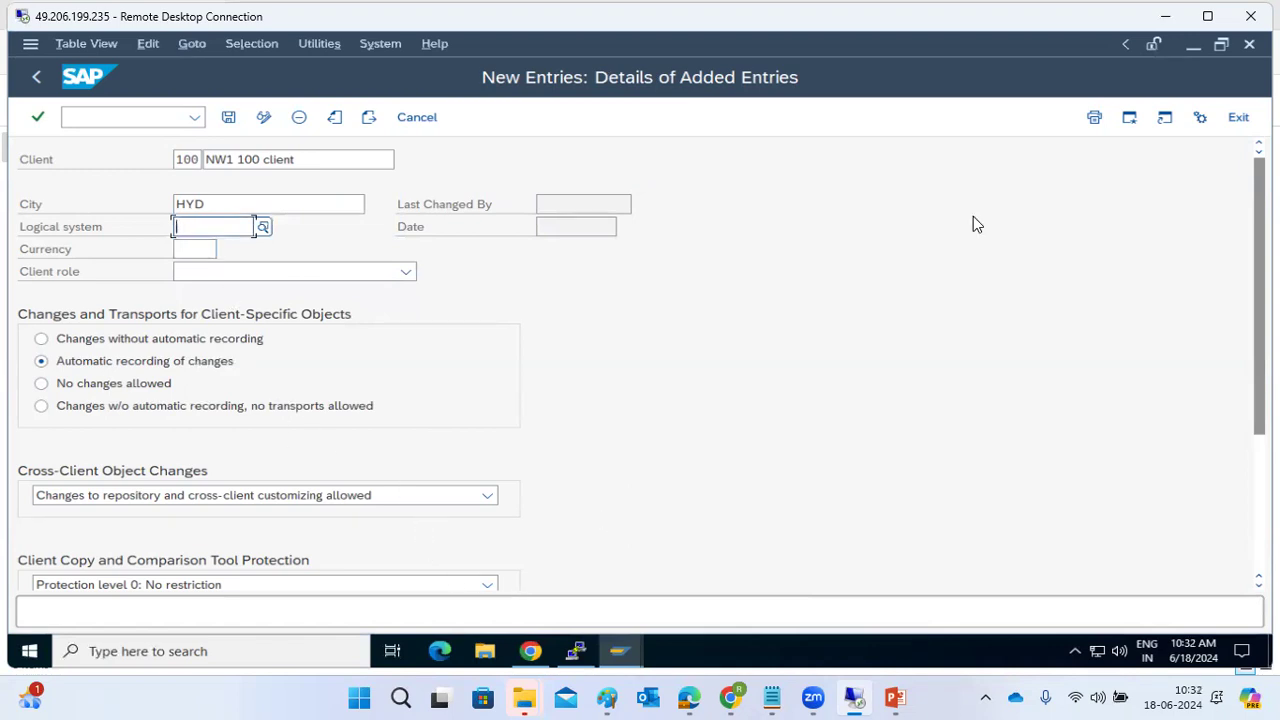
key(shift+F3)
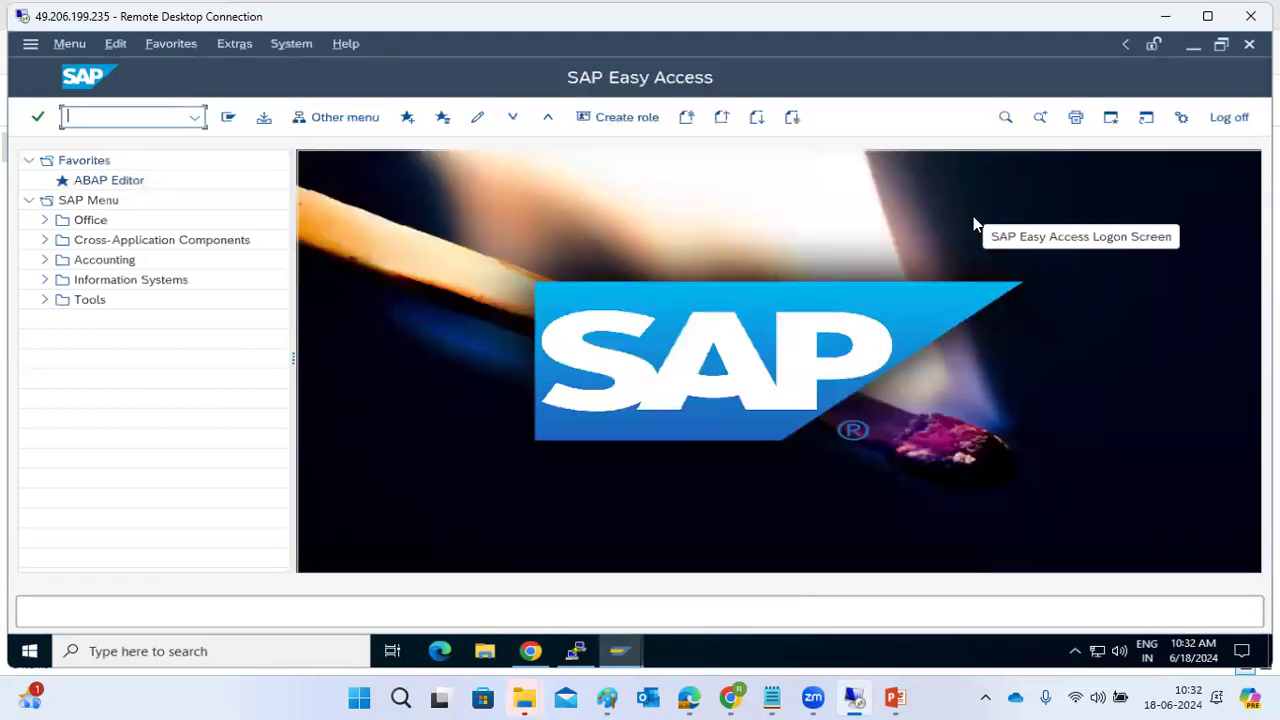
text(bd54)
key(Return)
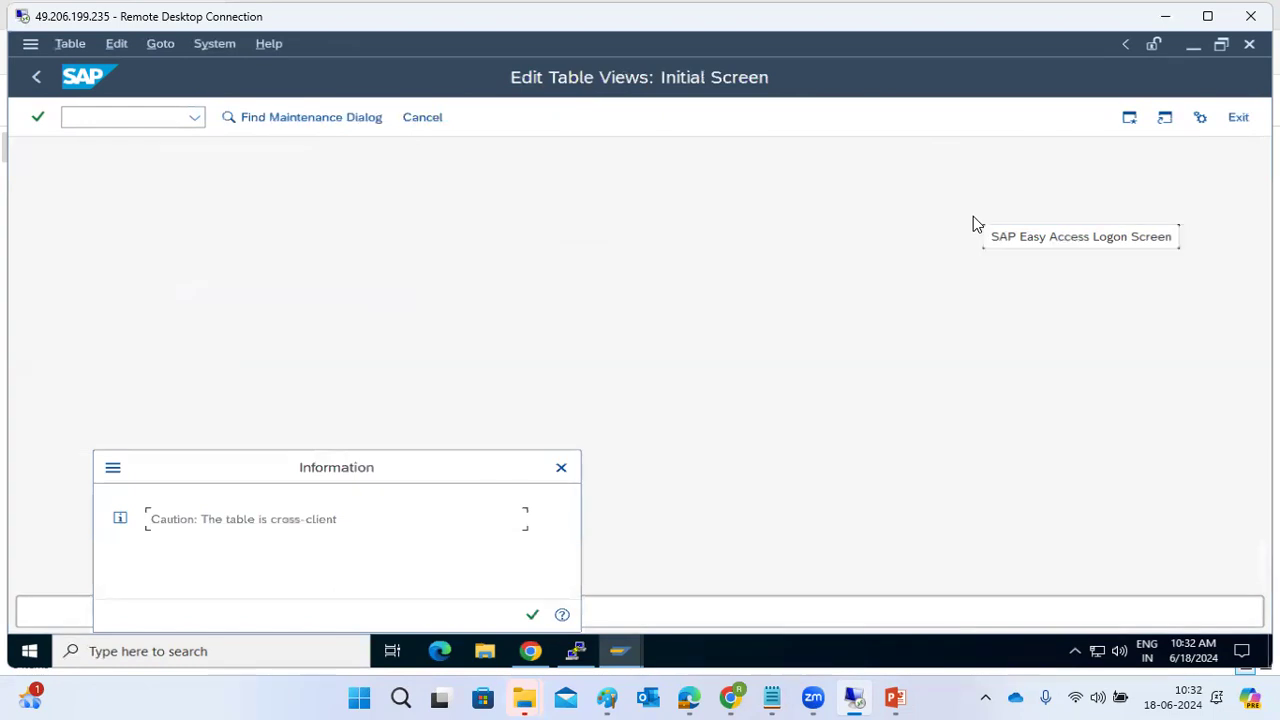
key(Return)
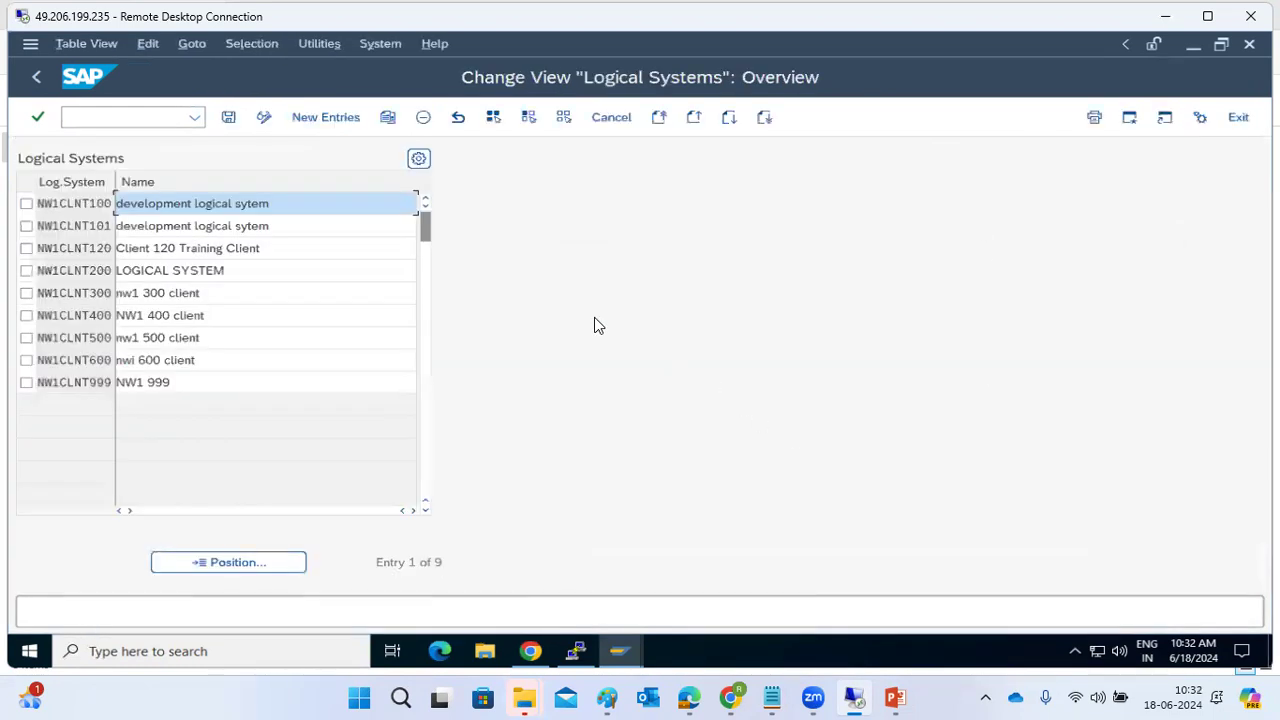
click(26, 204)
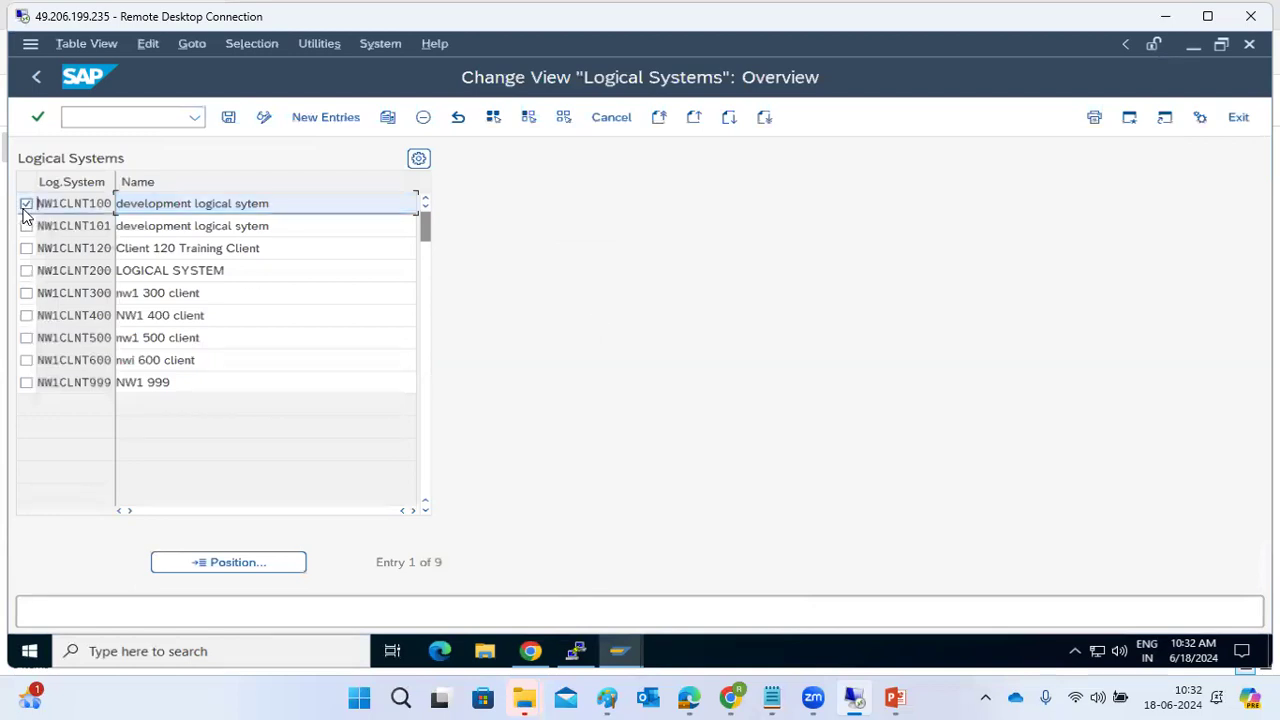
click(300, 121)
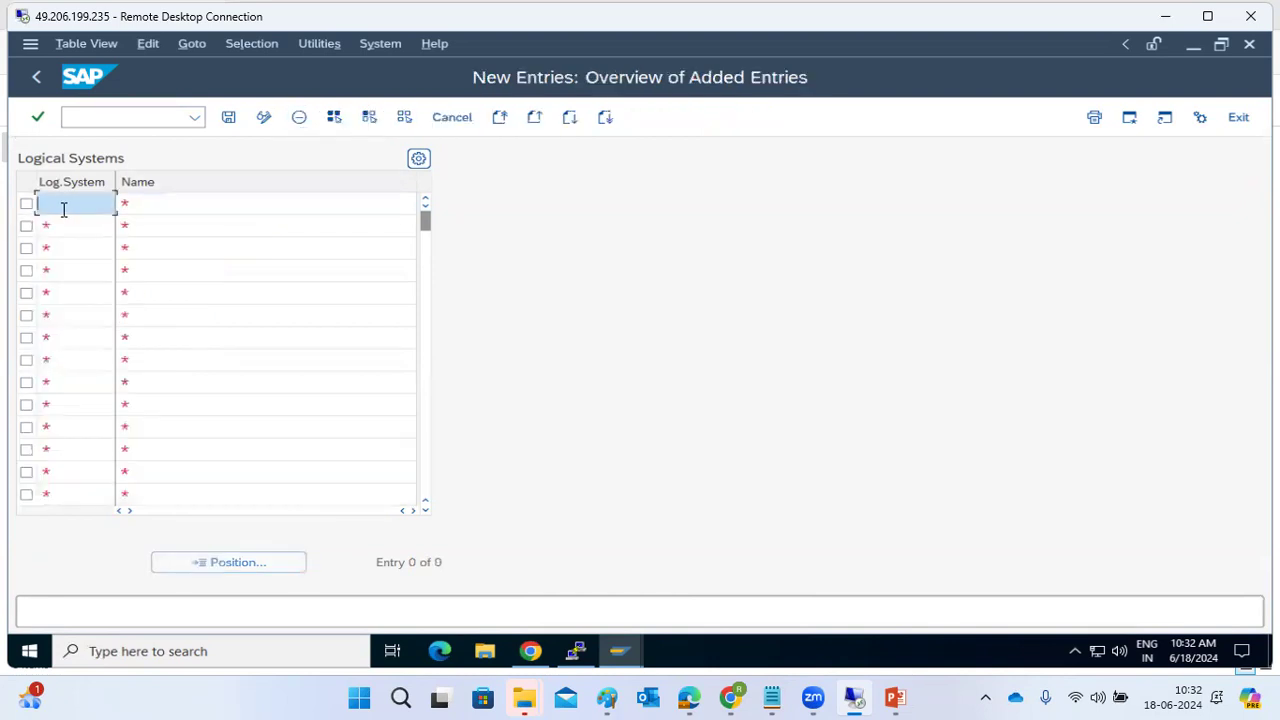
text(NW1)
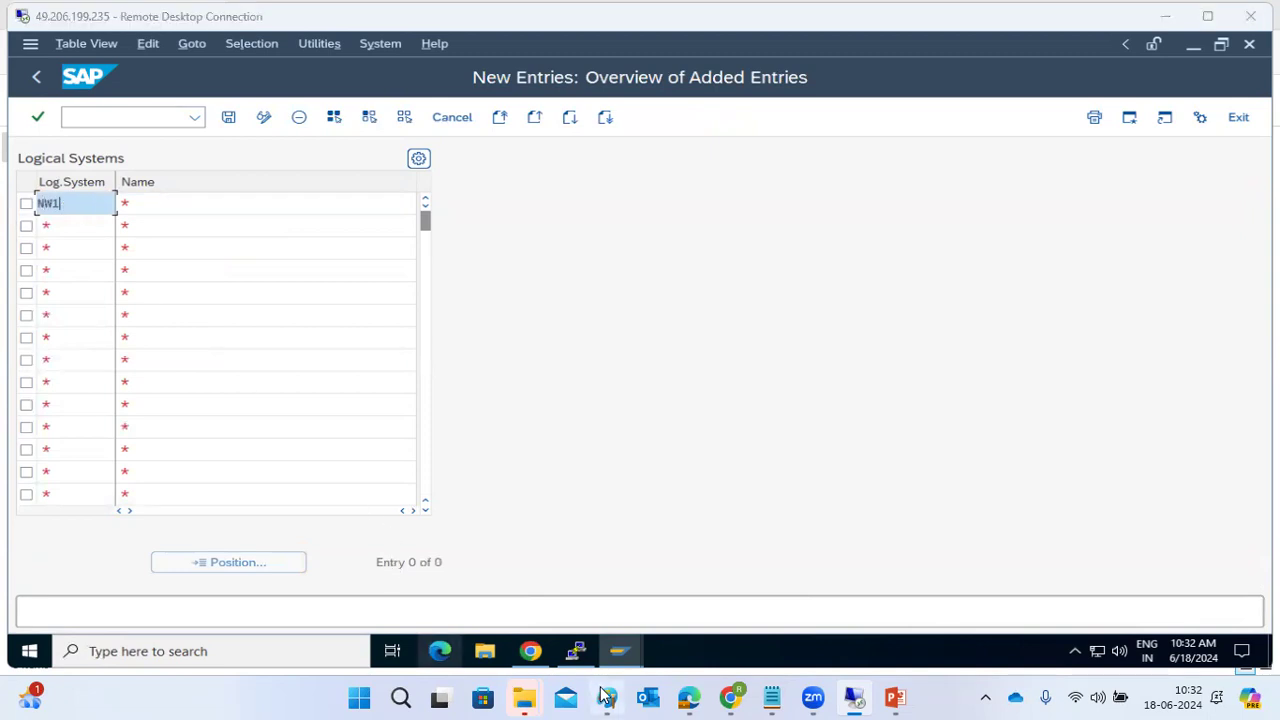
- Switch to Paint, underline SIDCLNTNNN with a red bar about 52 × 4 px, and return to the remote SAP session
click(607, 697)
drag(868, 454, 920, 456)
click(815, 697)
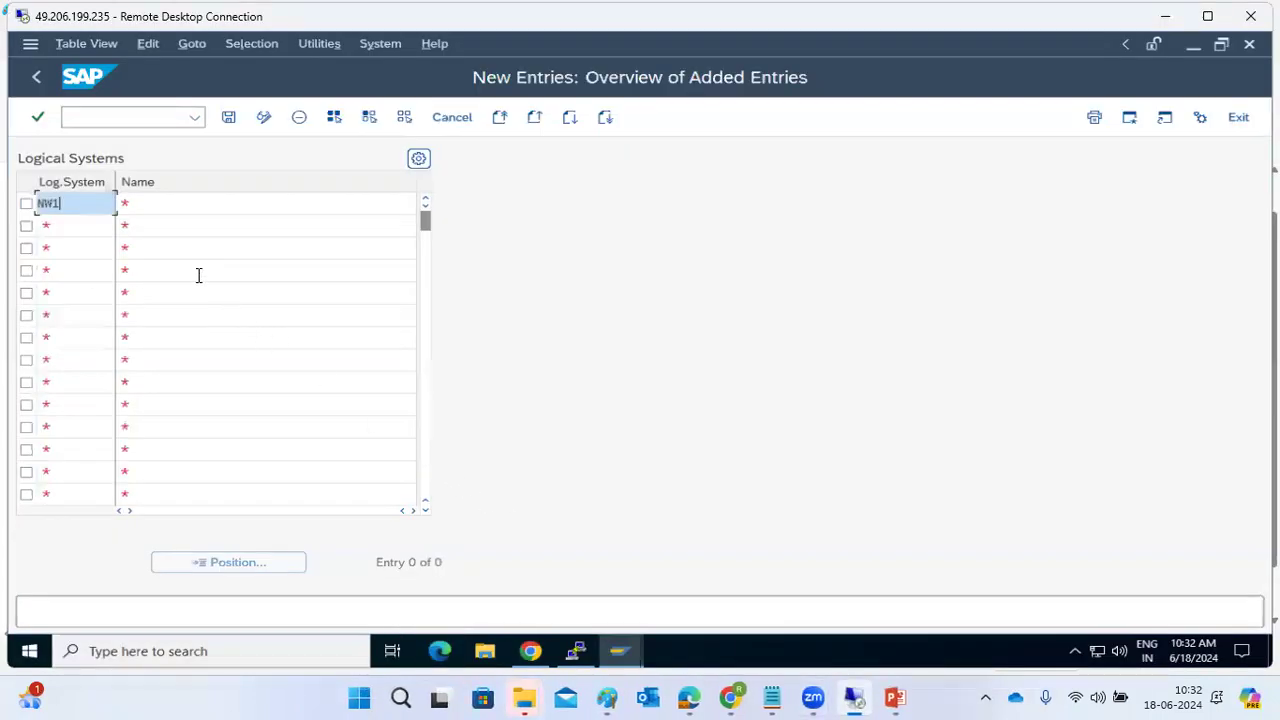
- Complete the logical system as NW1CLNT400 with the name "NW1 400 client" and try to save it
text(CLNT400)
key(Tab)
text(NW1 400)
text(ient)
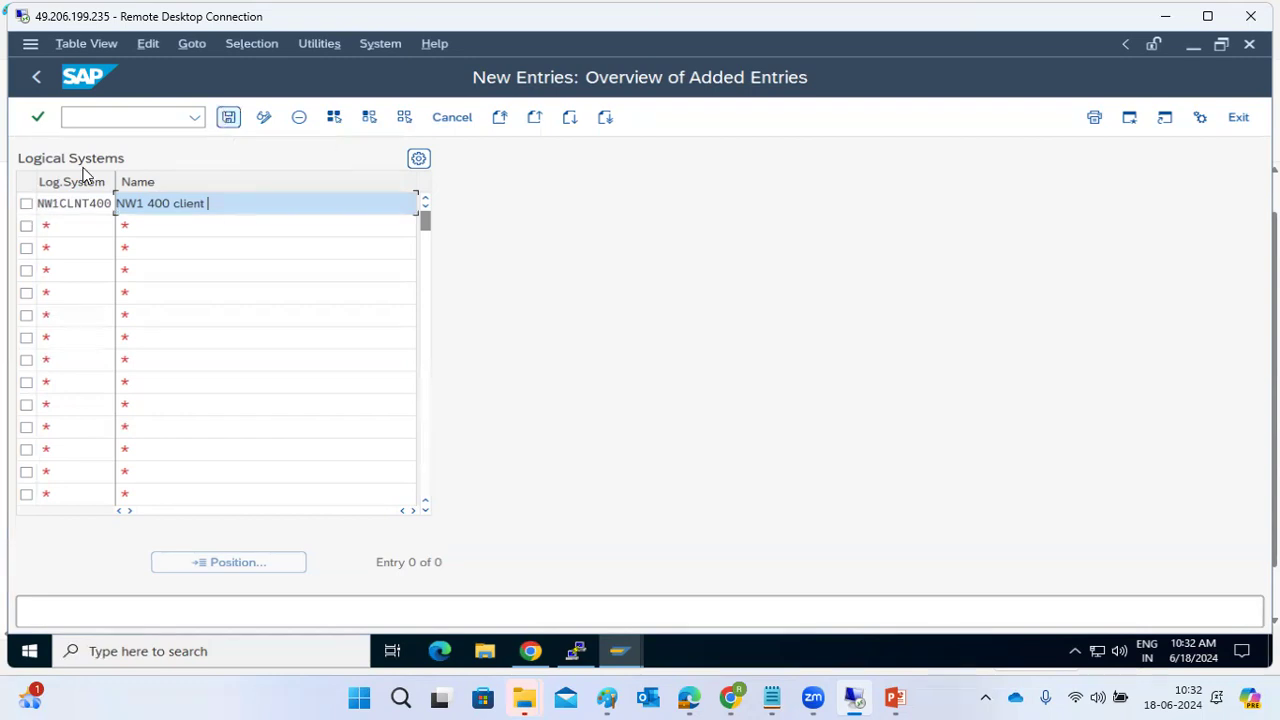
click(78, 206)
double_click(78, 206)
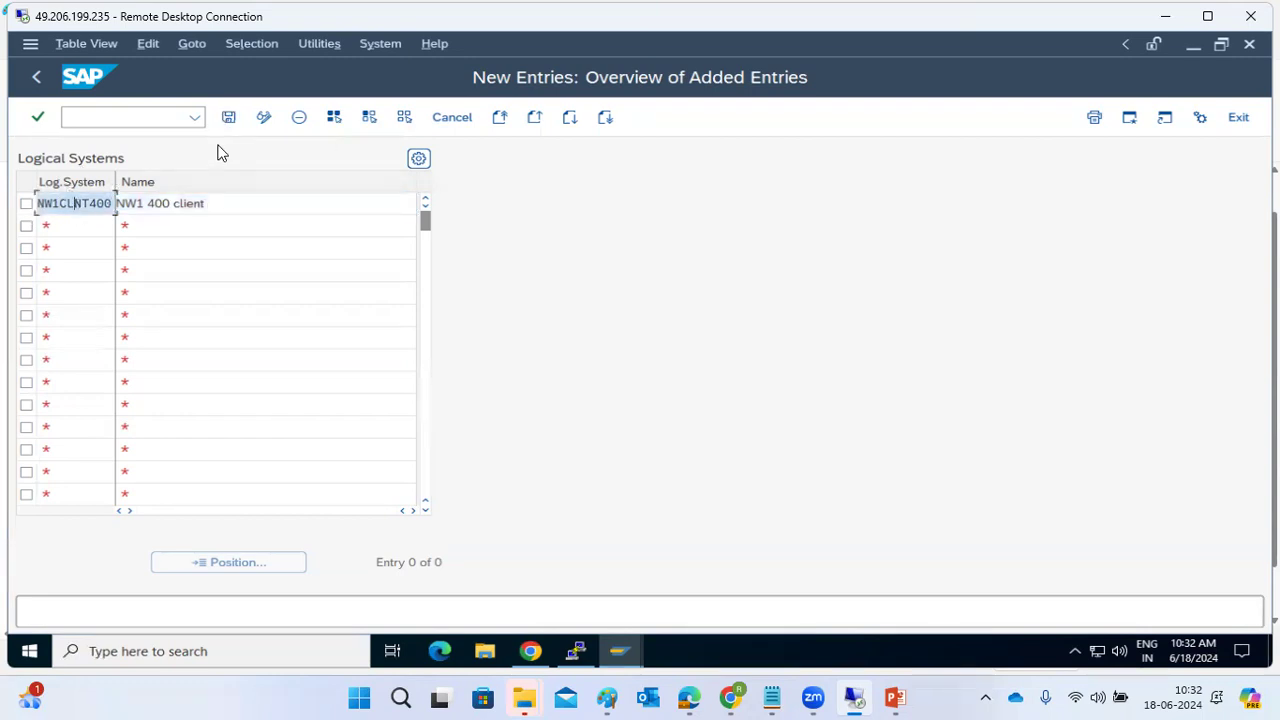
click(226, 119)
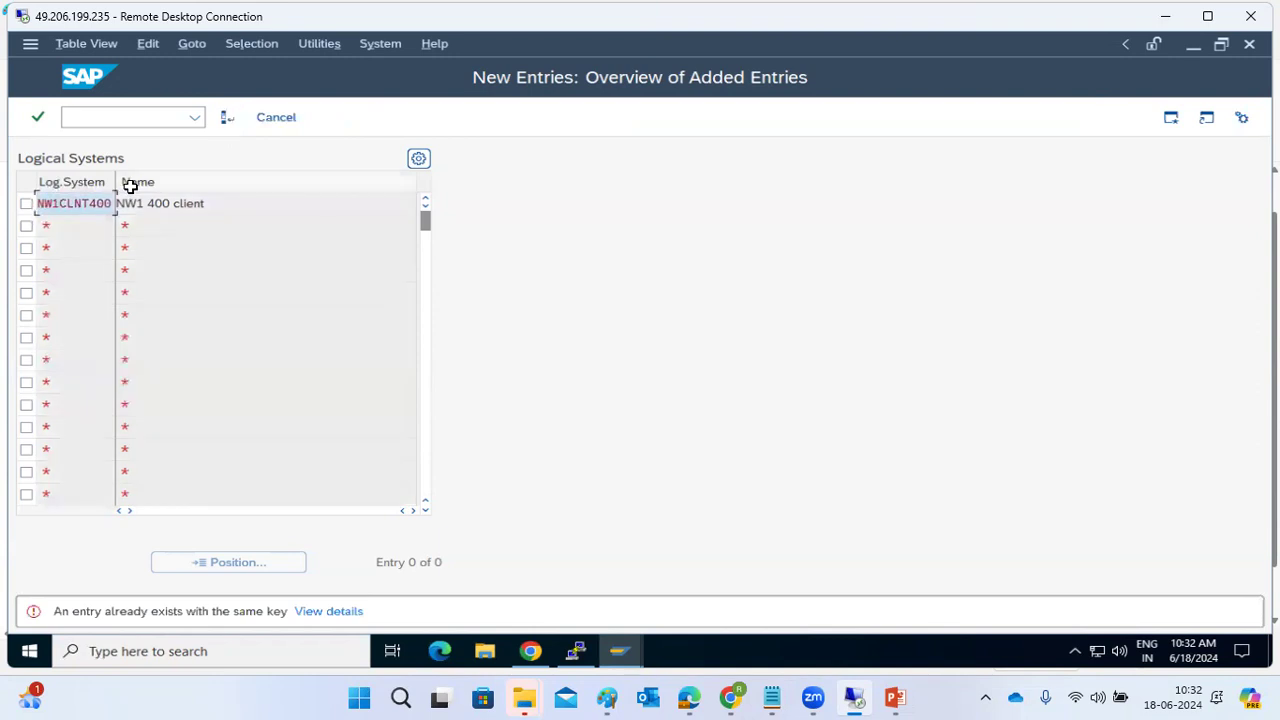
- Try NW1CLNT500 as the key of the new logical system entry
click(105, 201)
key(BackSpace)
key(BackSpace)
text(5)
text(00)
key(Return)
- Change the new logical system's key to NW1CLNT900 and save it under workbench request NW1K900022
key(BackSpace)
key(BackSpace)
key(BackSpace)
text(900)
click(155, 208)
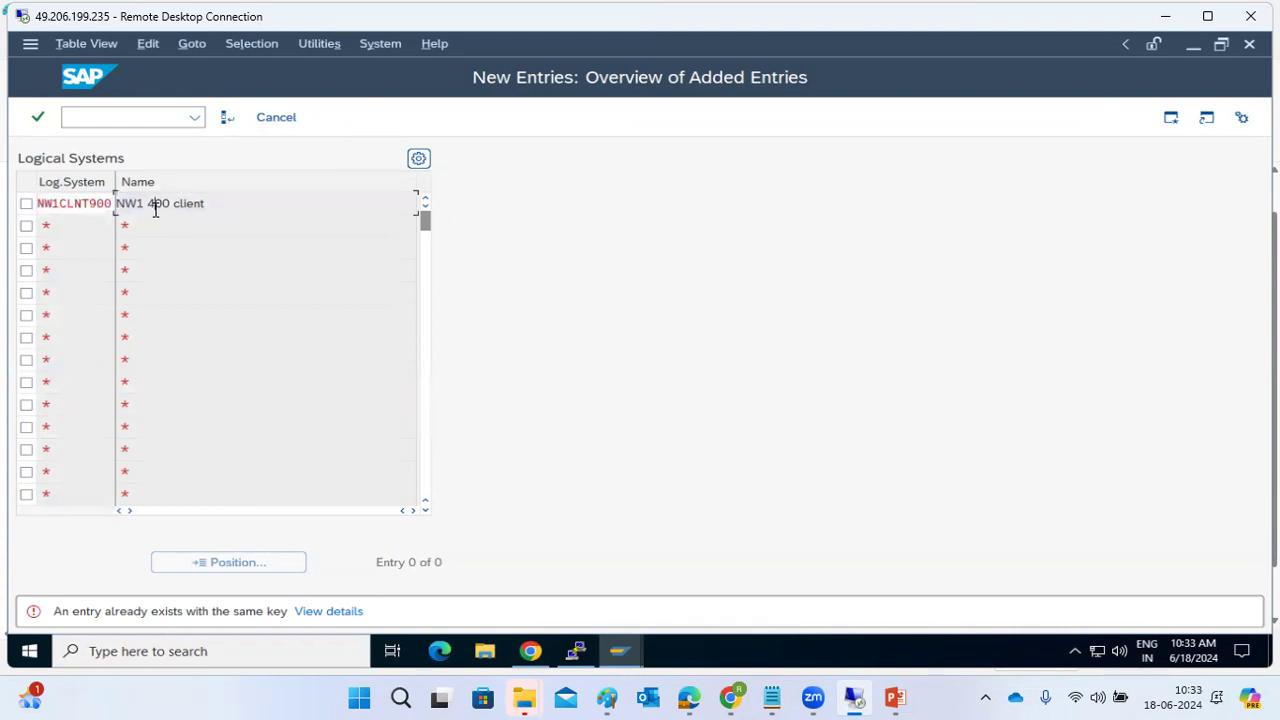
key(ctrl+s)
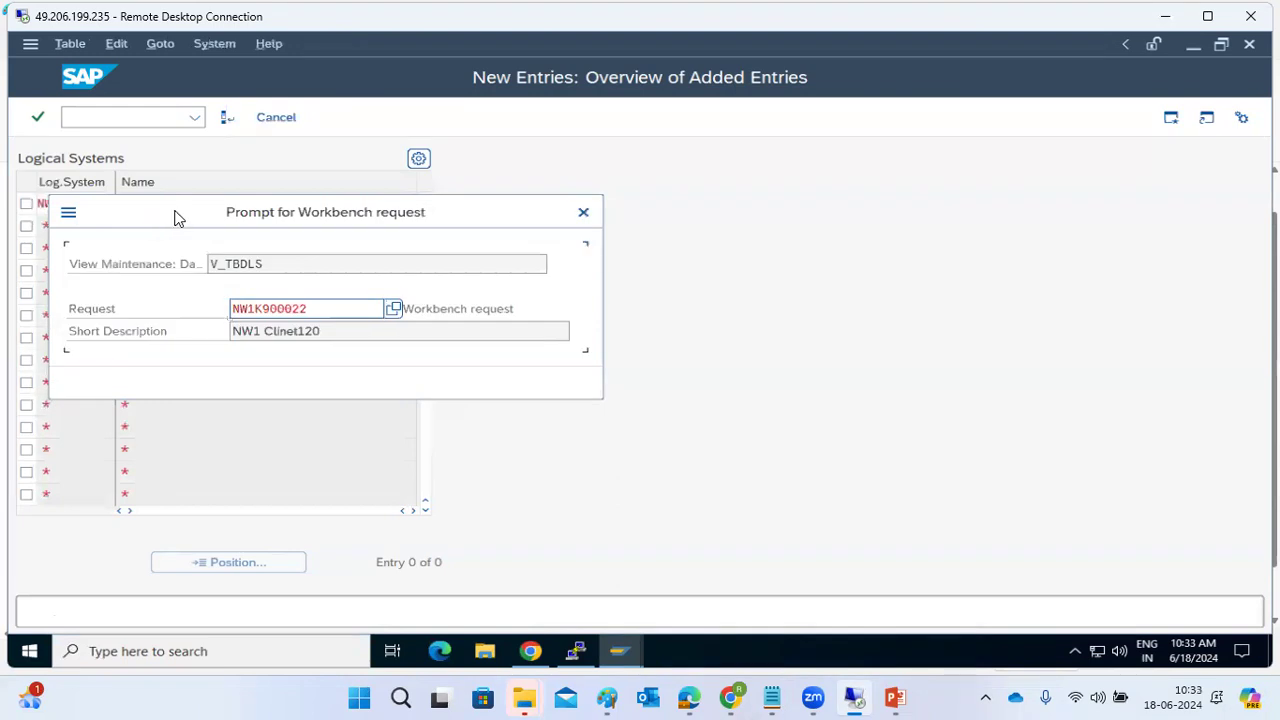
click(367, 385)
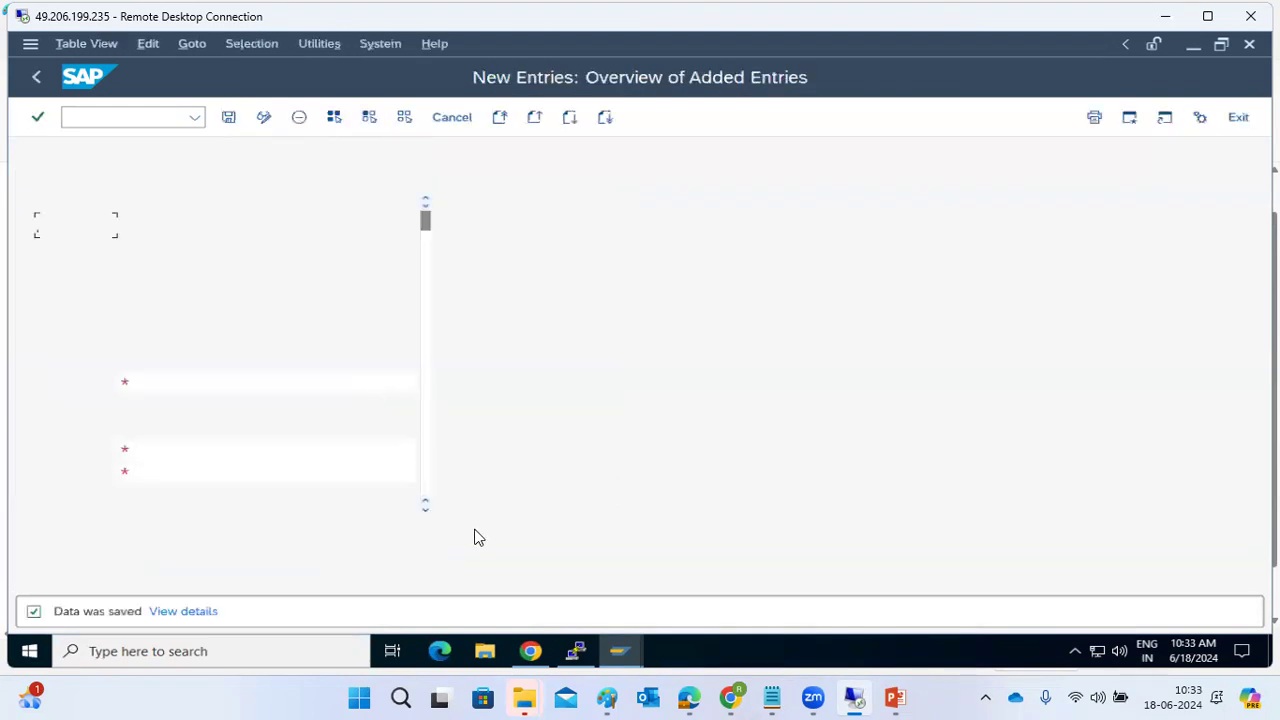
- Rename the description of logical system NW1CLNT900 to "NW1 900client", save it and return to the logical systems overview
click(619, 651)
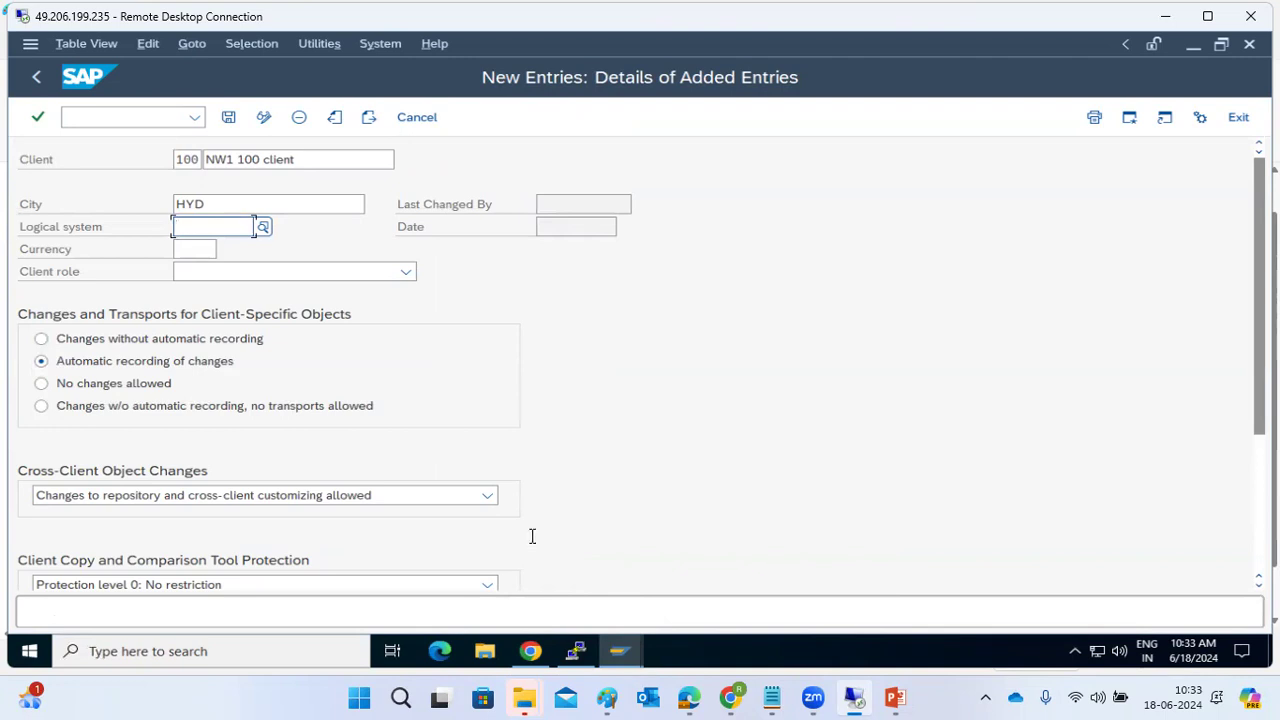
mouse_move(620, 655)
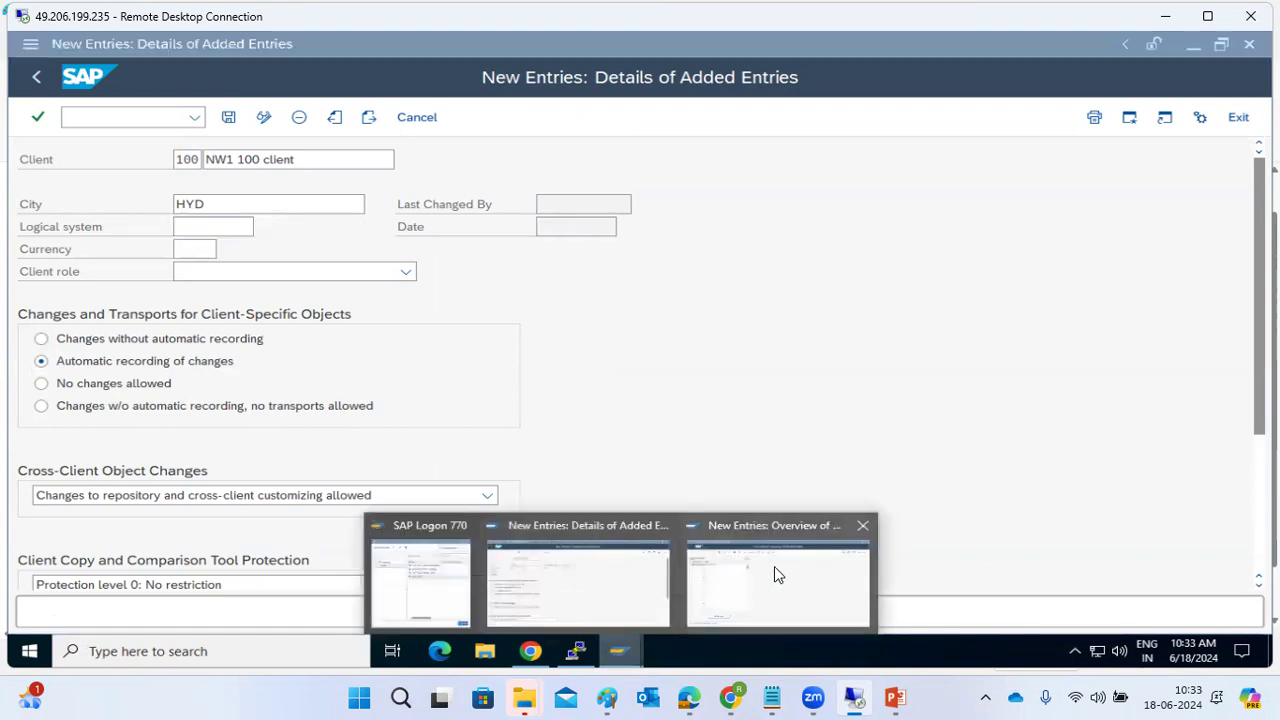
click(774, 570)
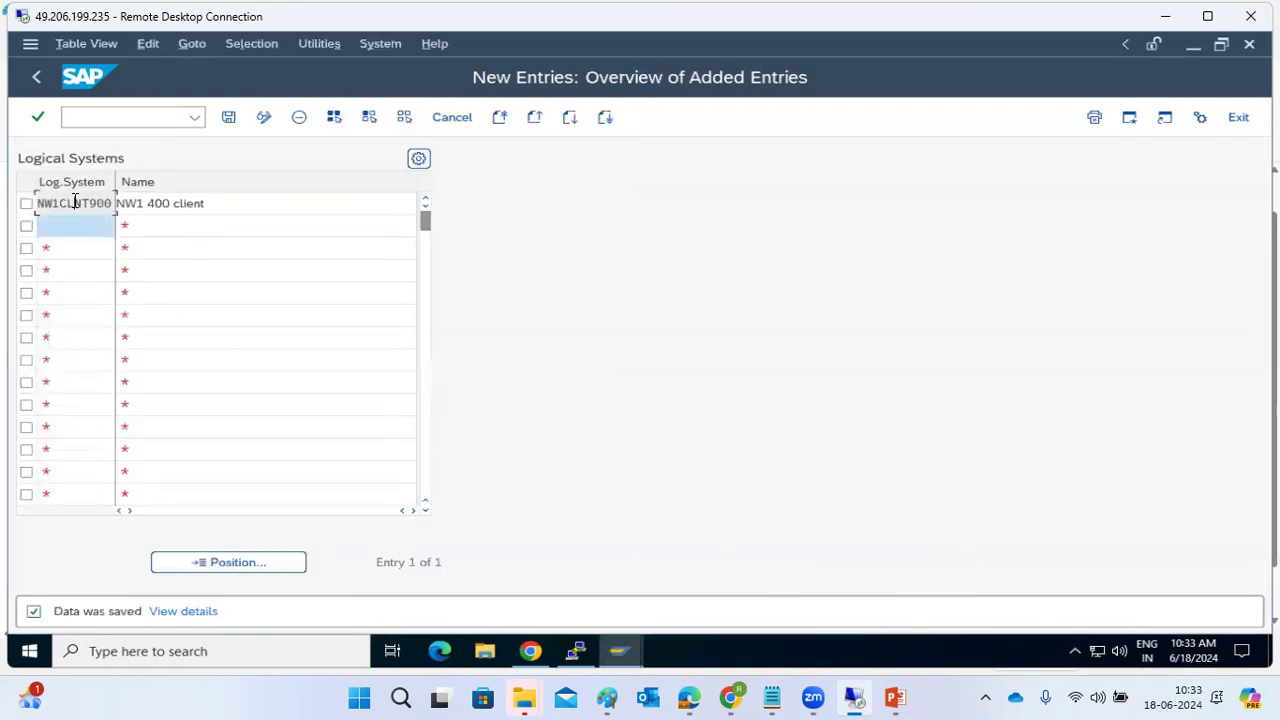
drag(74, 202, 100, 203)
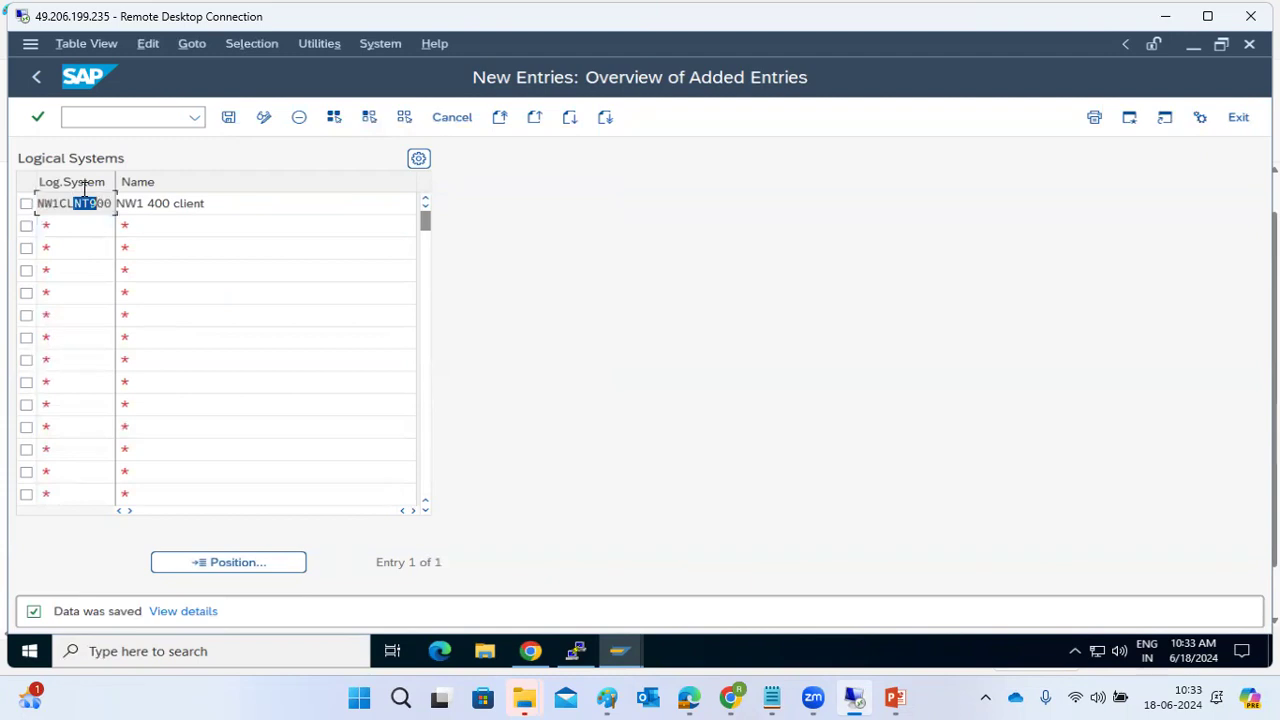
click(150, 208)
key(BackSpace)
text(90)
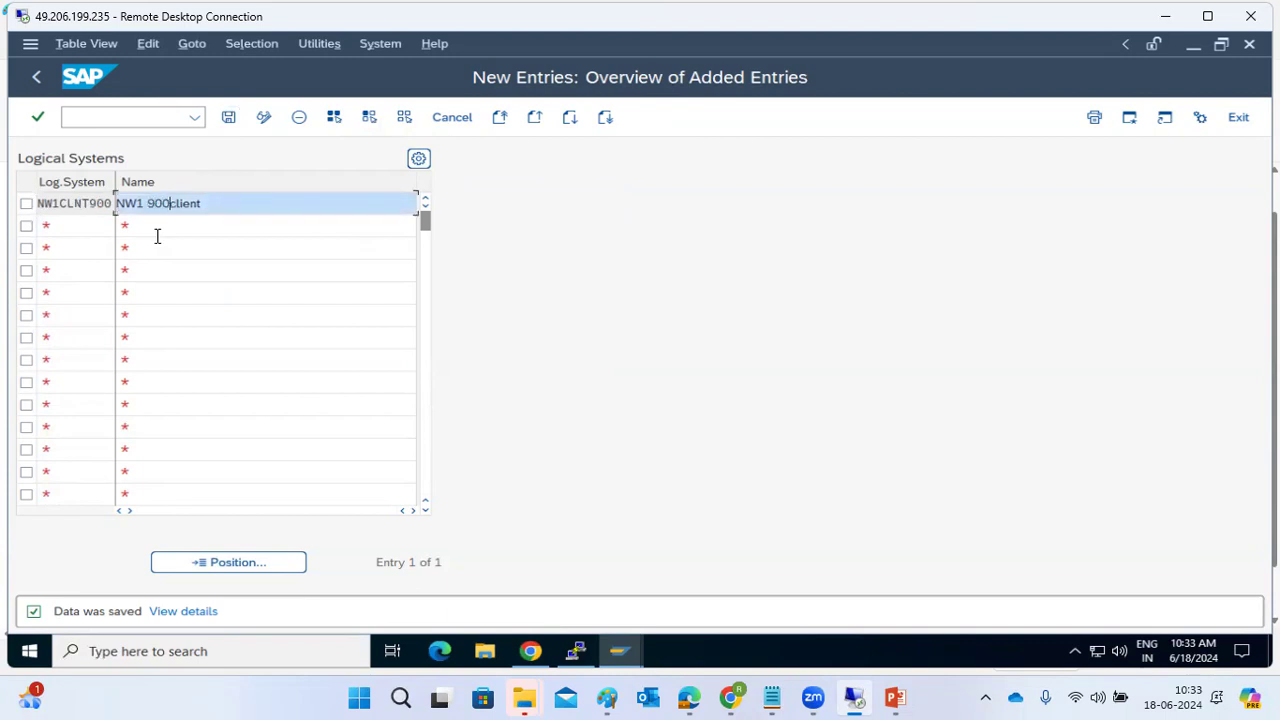
click(228, 117)
click(229, 117)
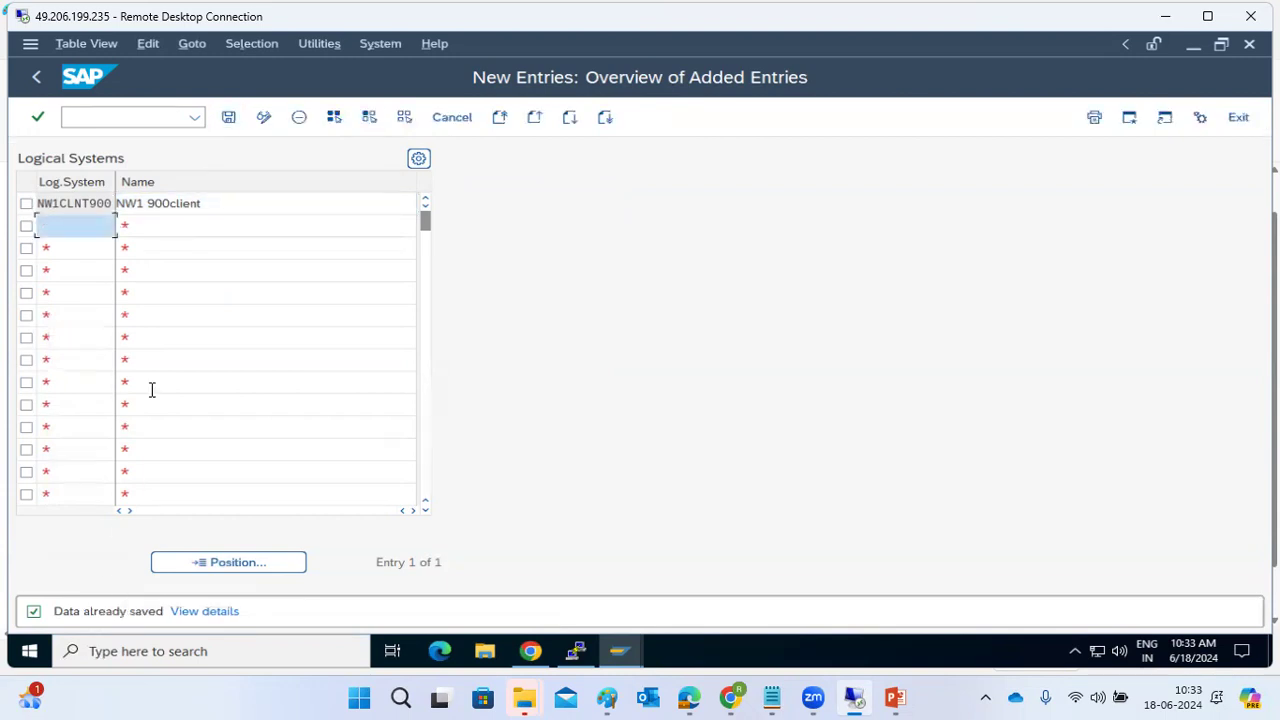
click(36, 79)
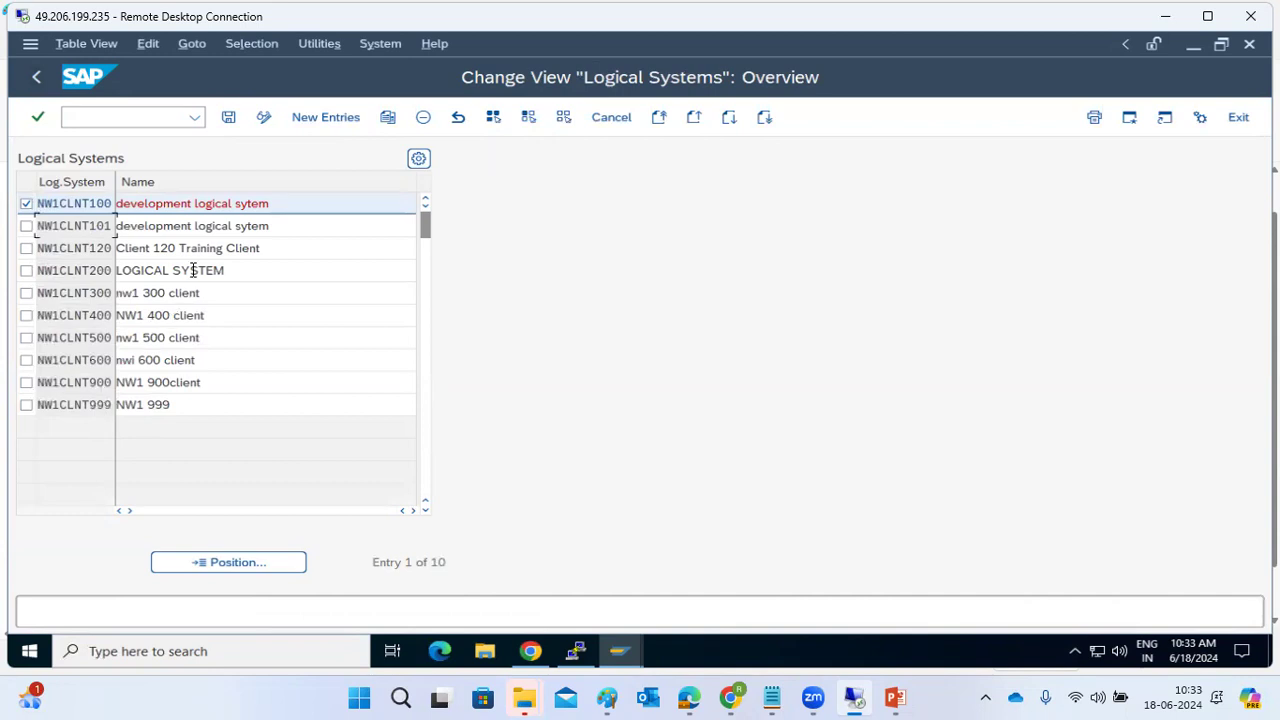
drag(66, 388, 105, 386)
- Switch to the session with the new client entry and set its number to 900 and its name to "NW1 900"
mouse_move(605, 652)
click(583, 557)
click(183, 162)
double_click(183, 162)
key(BackSpace)
text(900)
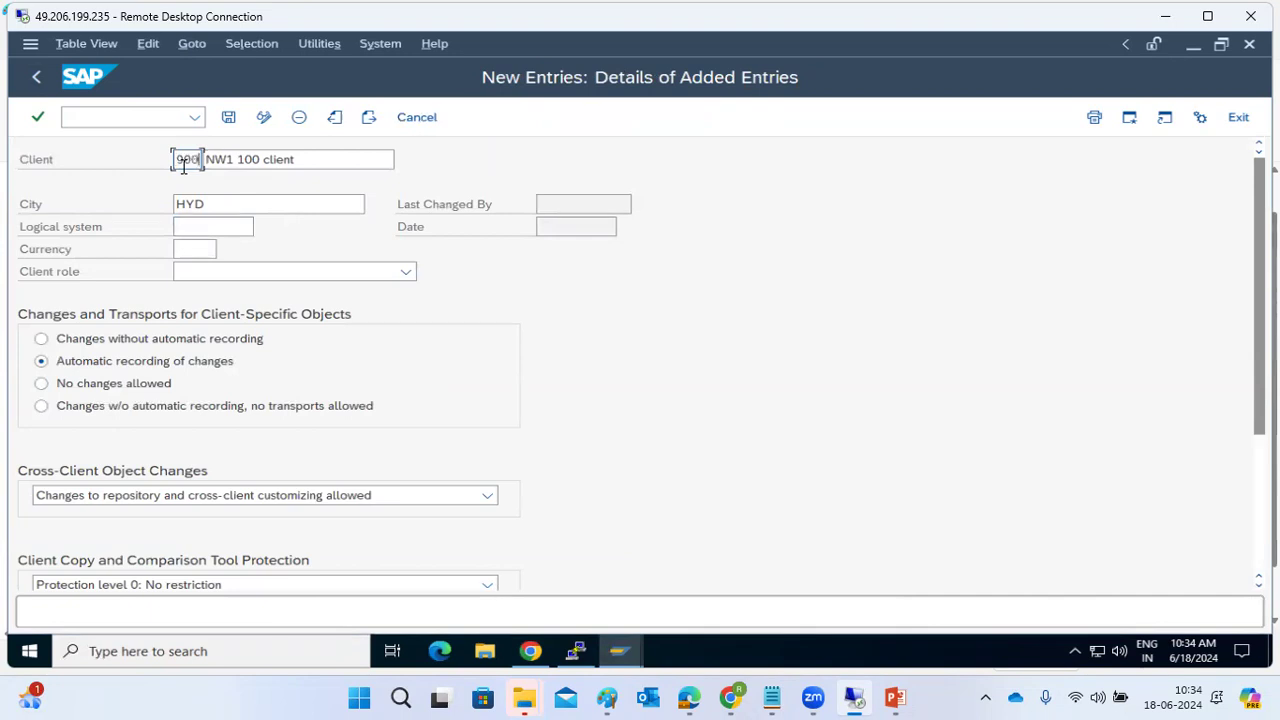
key(Tab)
key(shift+End)
key(BackSpace)
text(NW1 900)
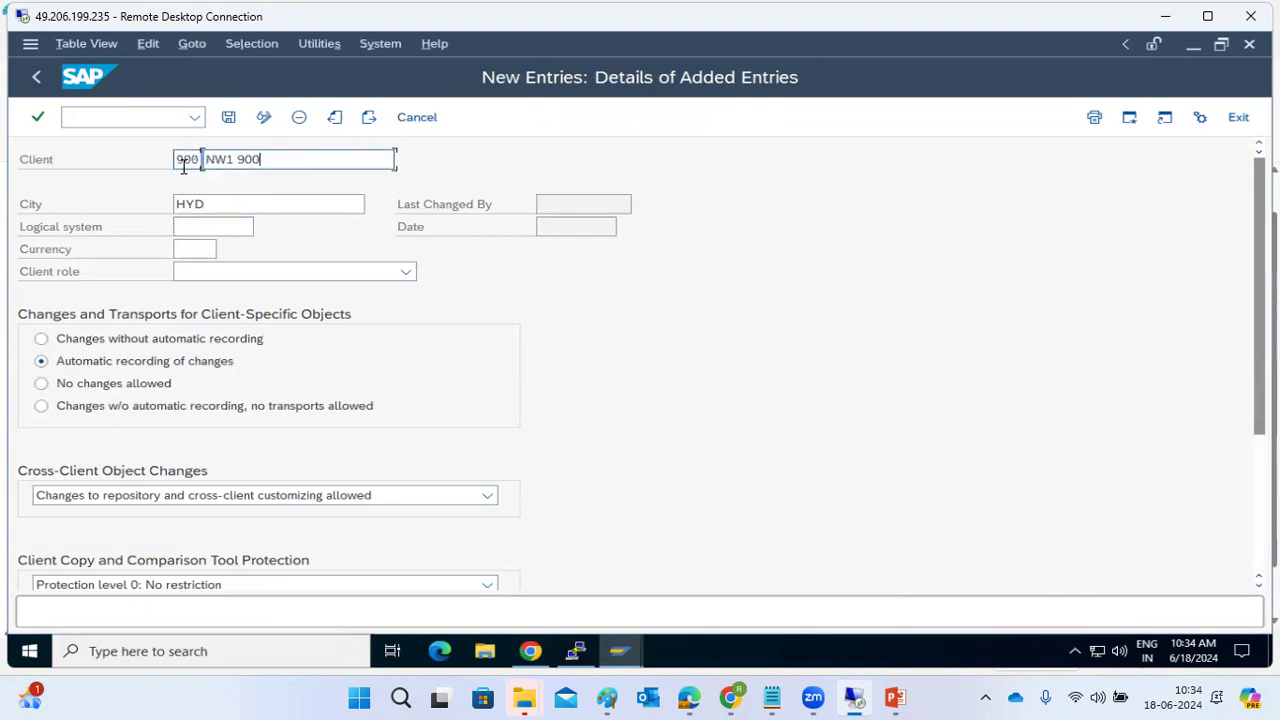
- Assign logical system NW1CLNT900 to client 900 from the list of available entries
click(242, 223)
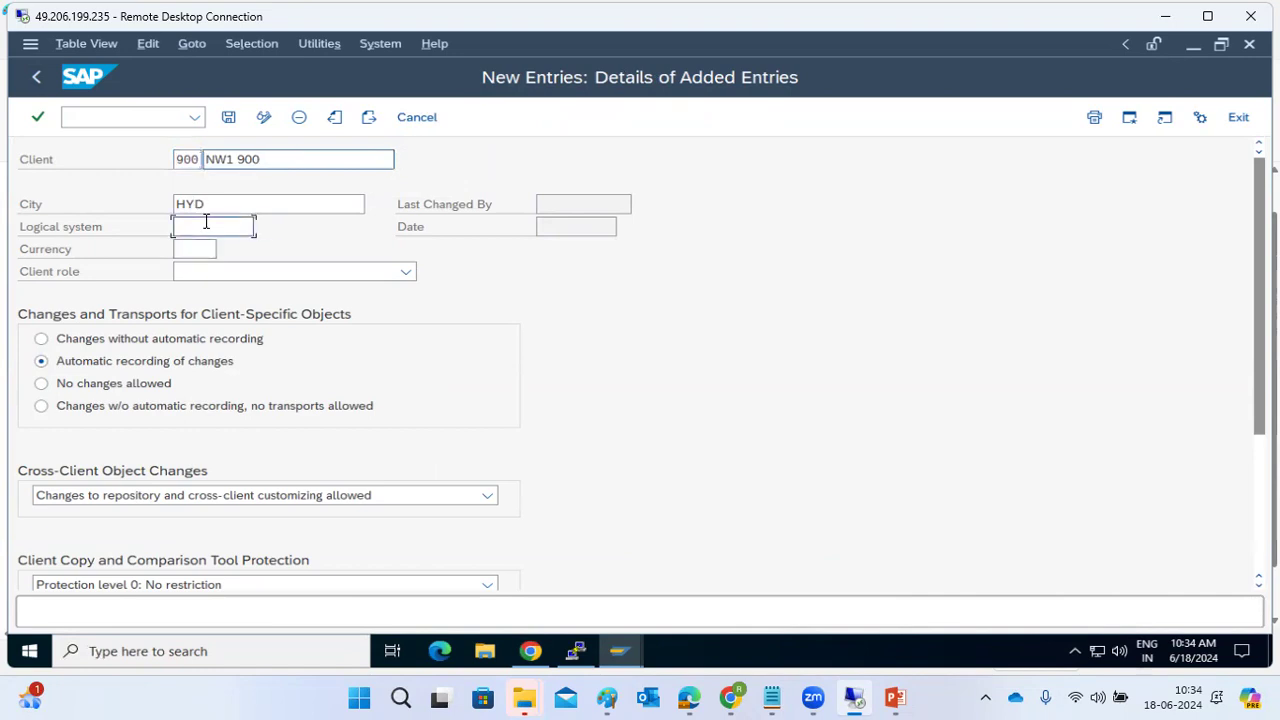
click(262, 228)
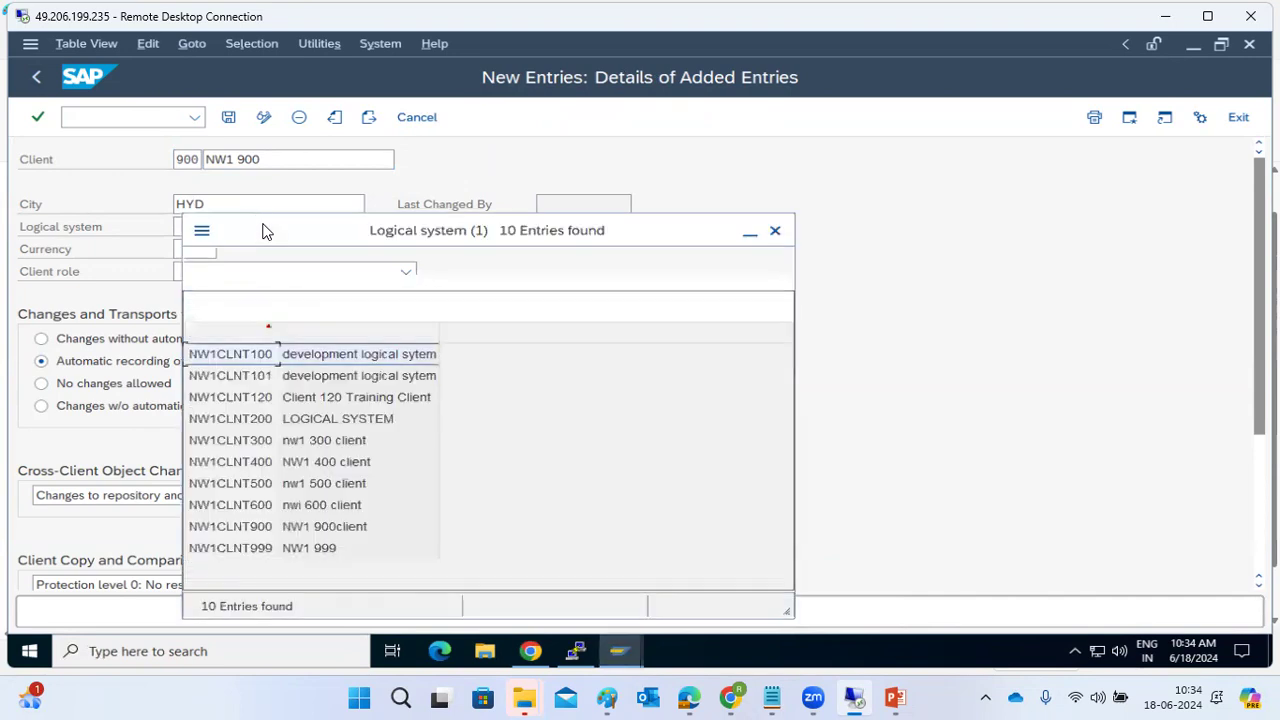
double_click(250, 530)
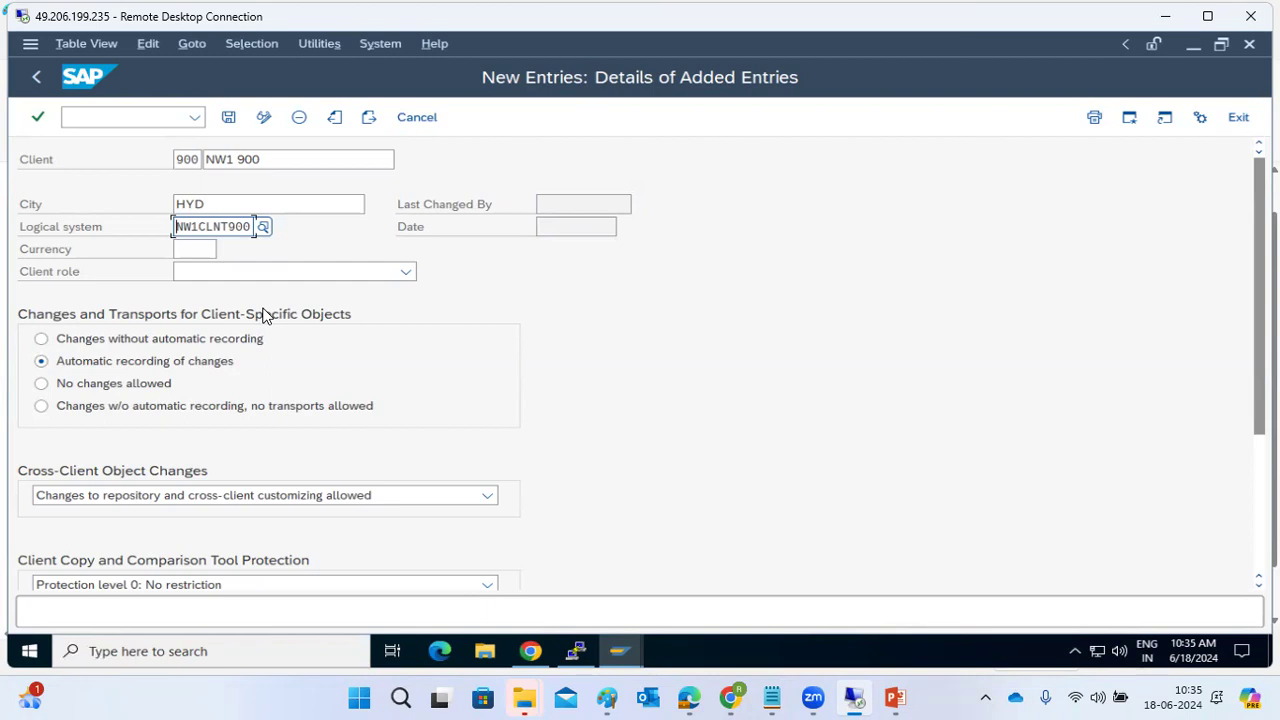
- Set the new client's currency to EUR and its client role to Customizing
click(188, 249)
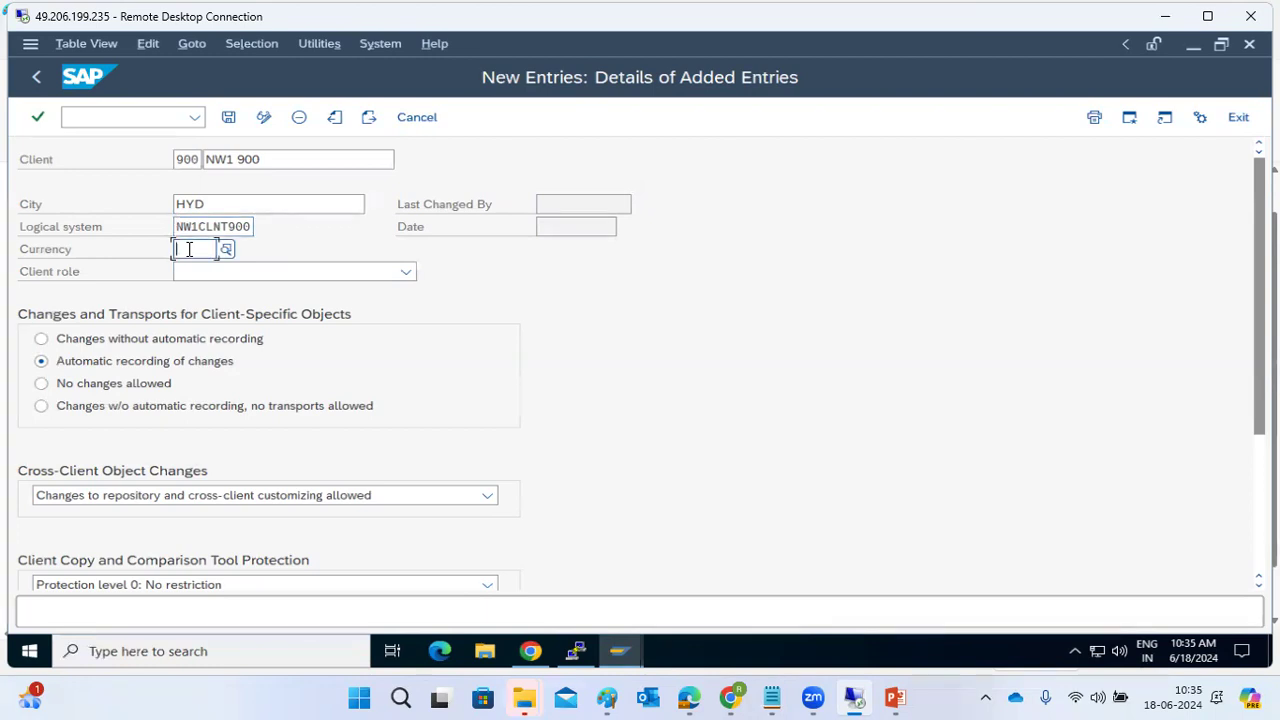
text(EUR)
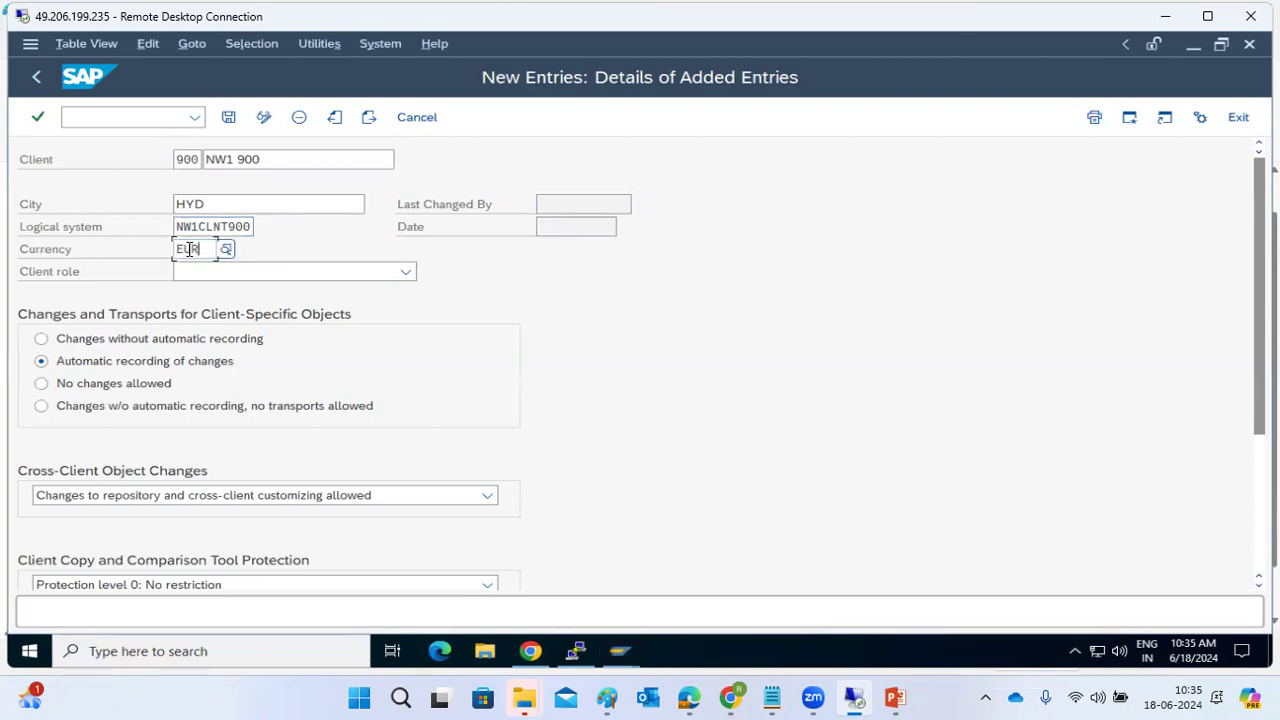
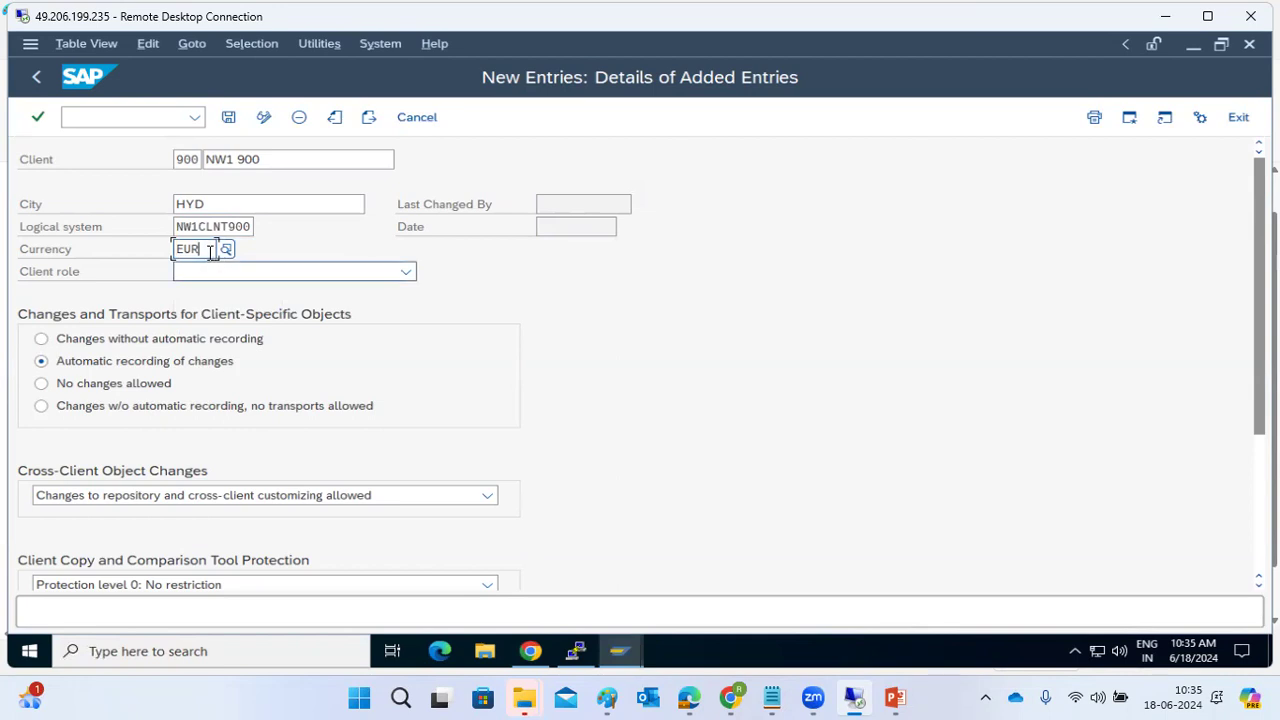
click(214, 274)
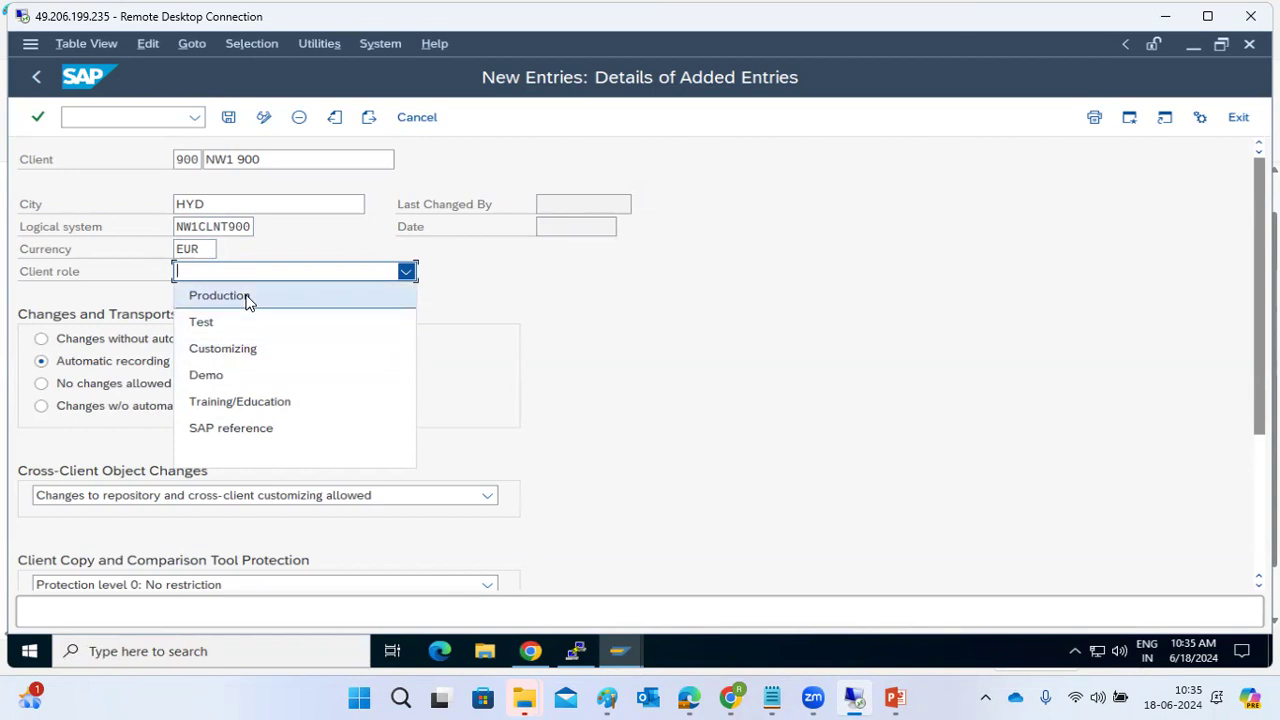
click(229, 358)
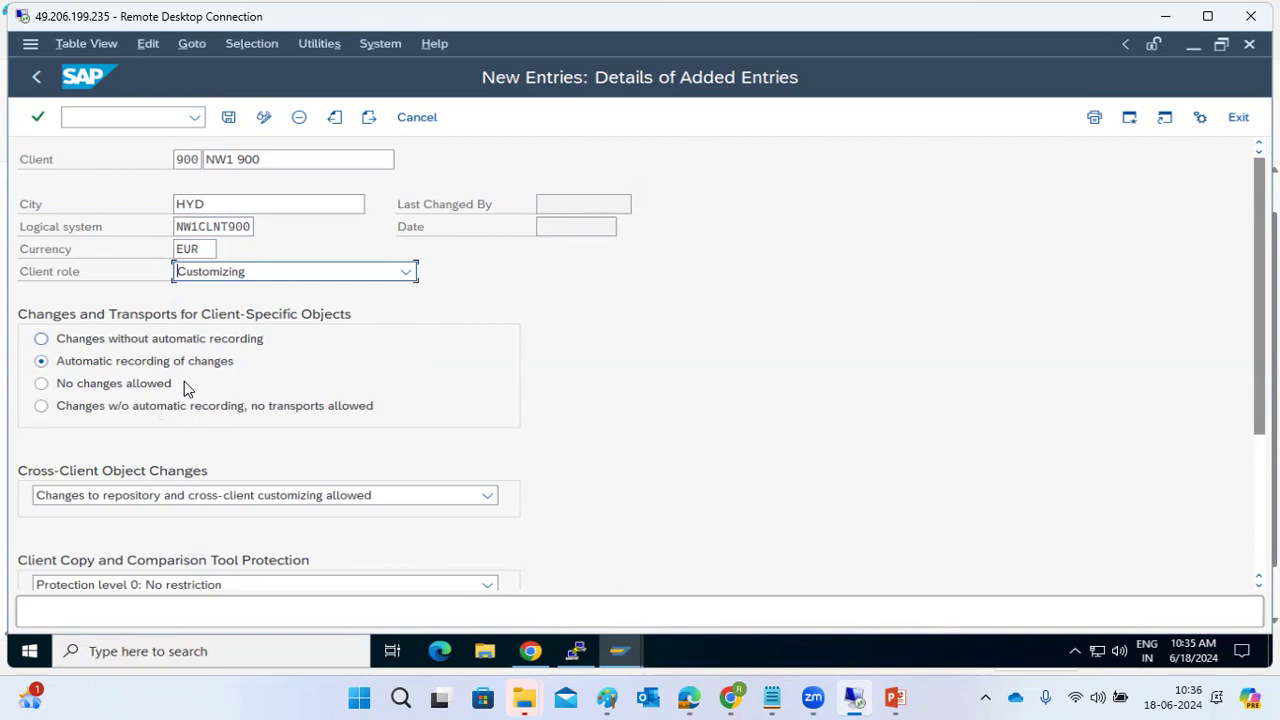
- Go through the change and transport options for client-specific objects, ending on "No changes allowed"
click(139, 342)
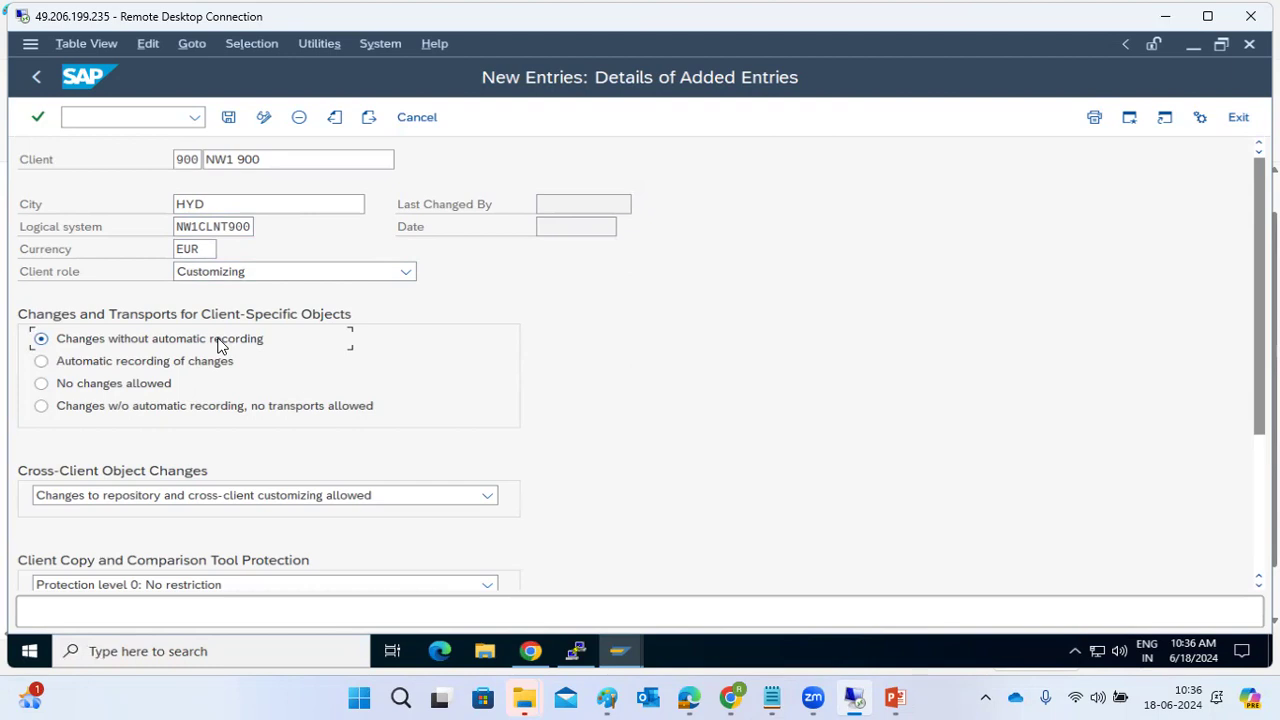
click(205, 366)
click(156, 391)
click(70, 413)
click(138, 390)
click(157, 362)
click(160, 390)
click(157, 364)
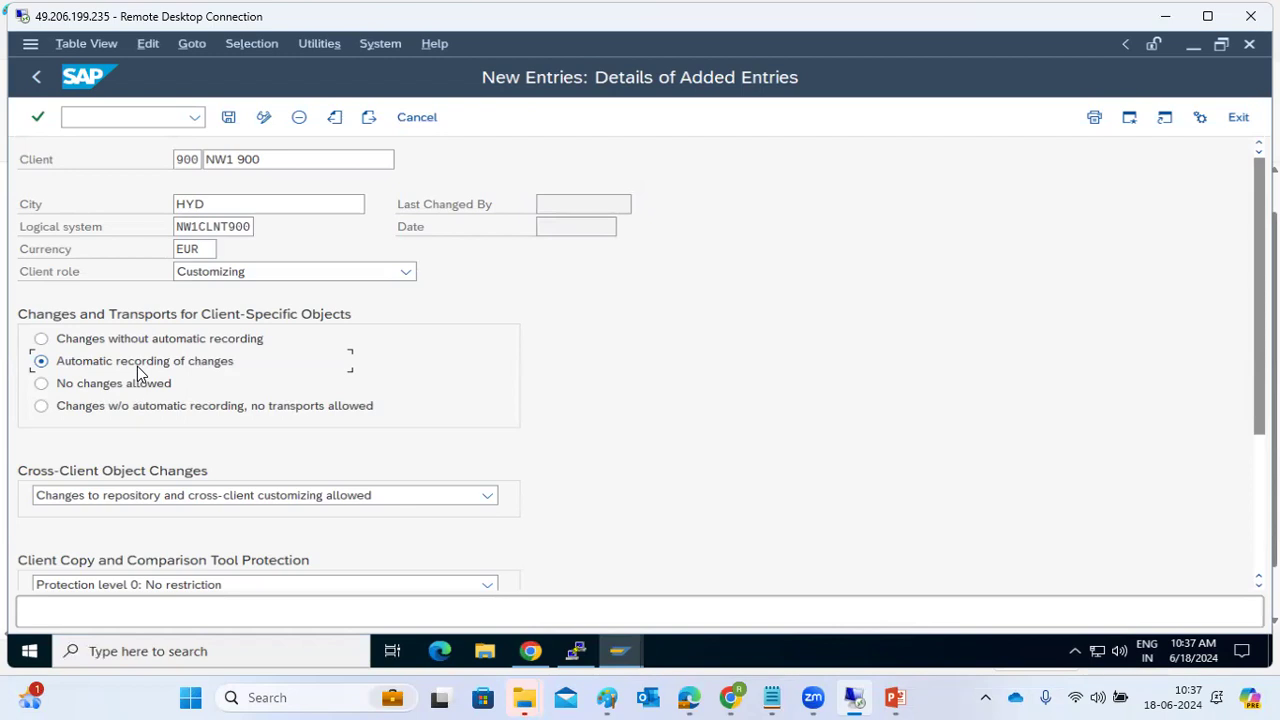
click(140, 384)
- Switch to Paint and draw a red bar about 201 × 5 px from the DEV box to the QAS box
click(608, 697)
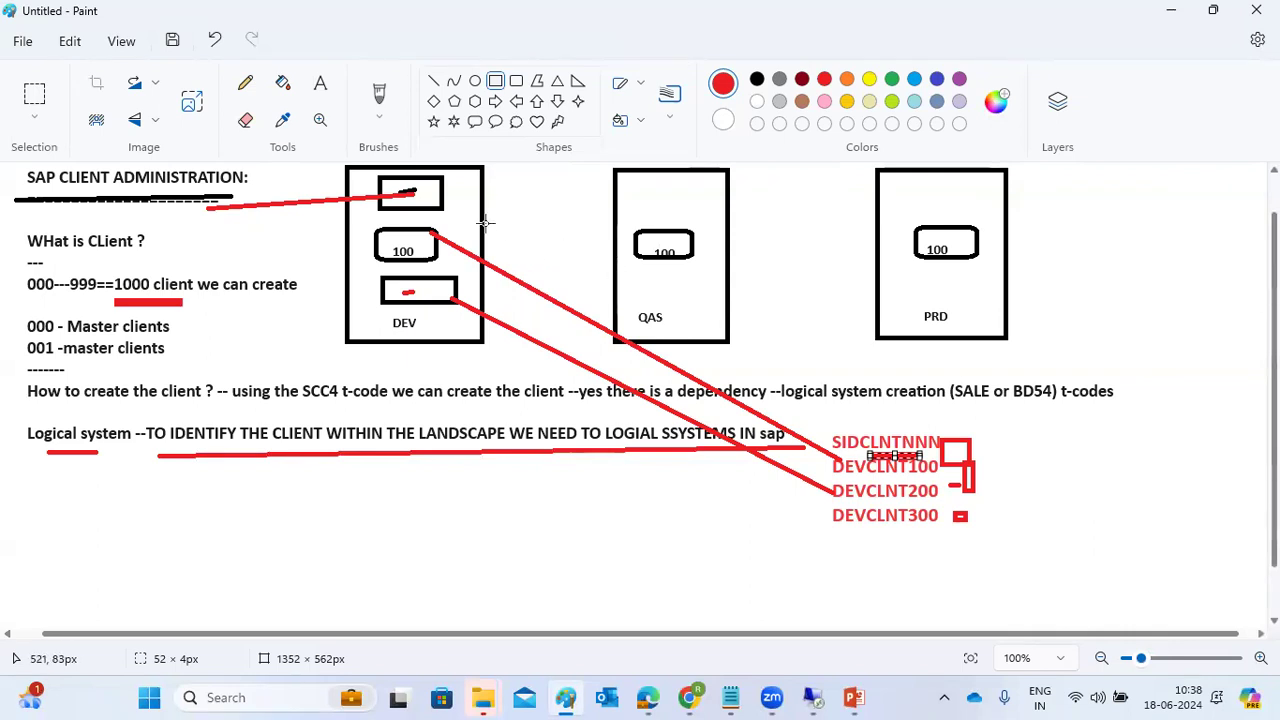
drag(466, 210, 658, 218)
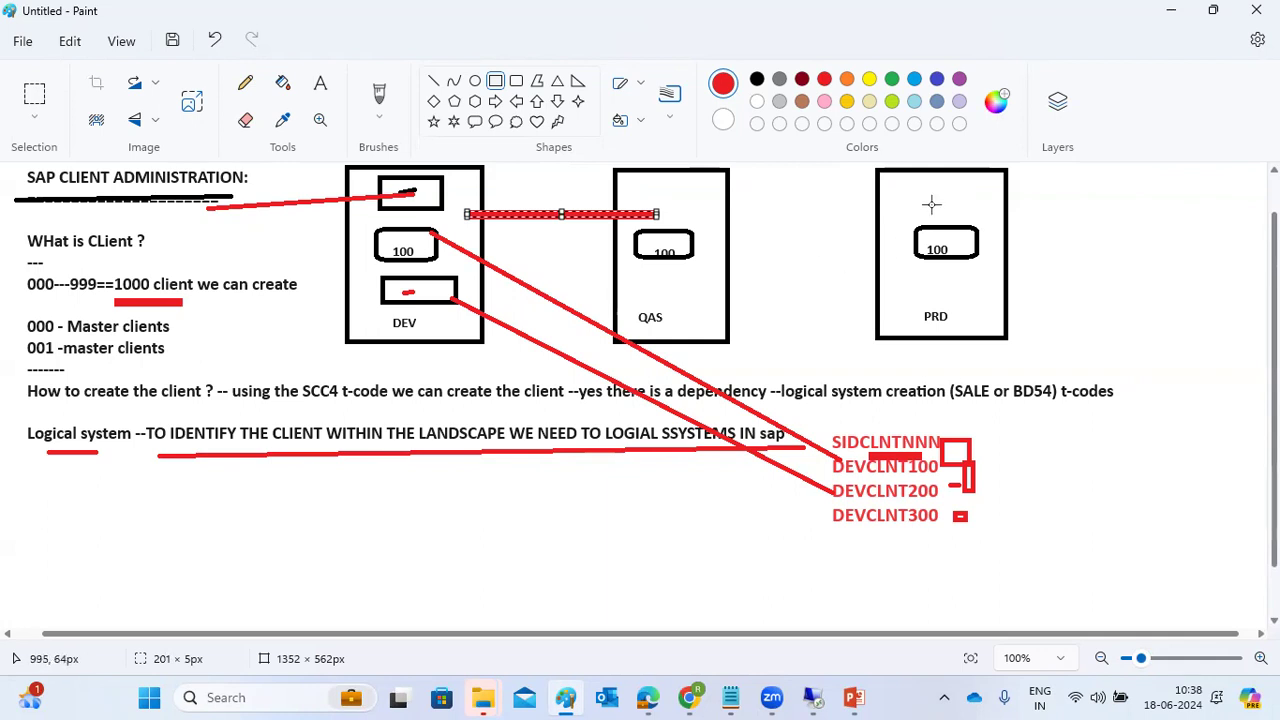
- Draw a red arrow with the Line tool from the QAS box to the 100 client in the PRD box
click(433, 80)
drag(700, 191, 926, 219)
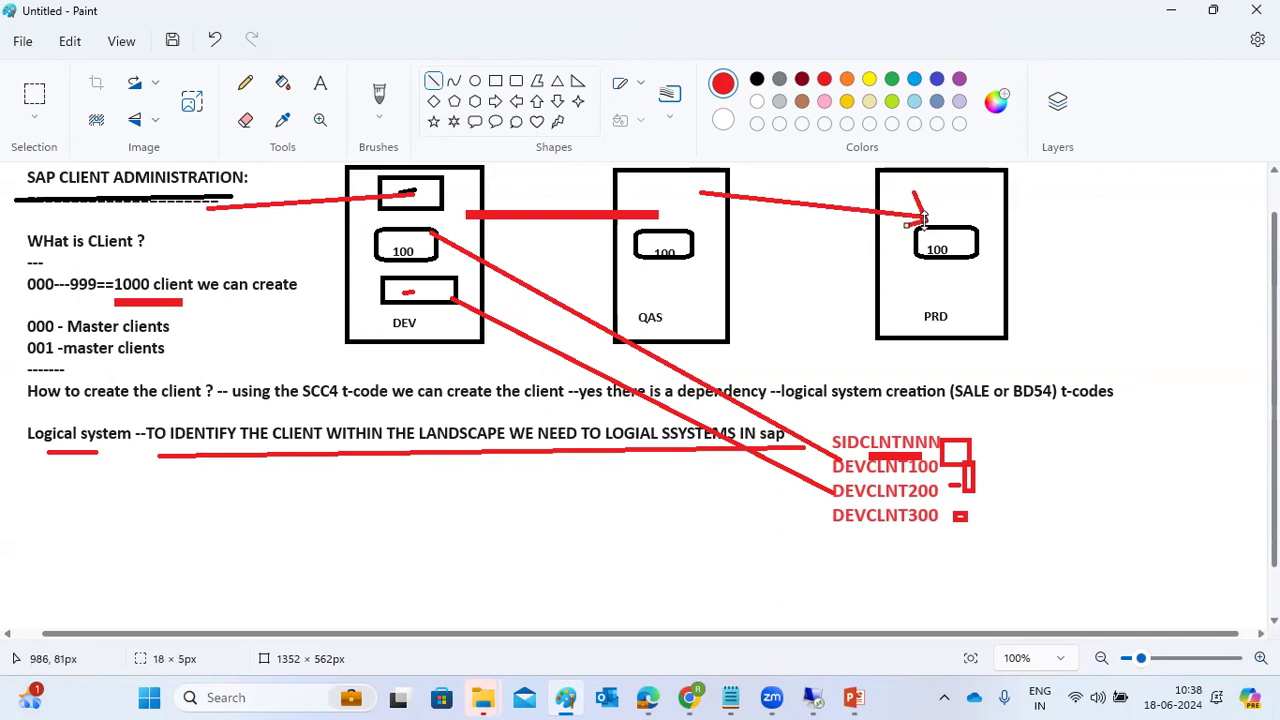
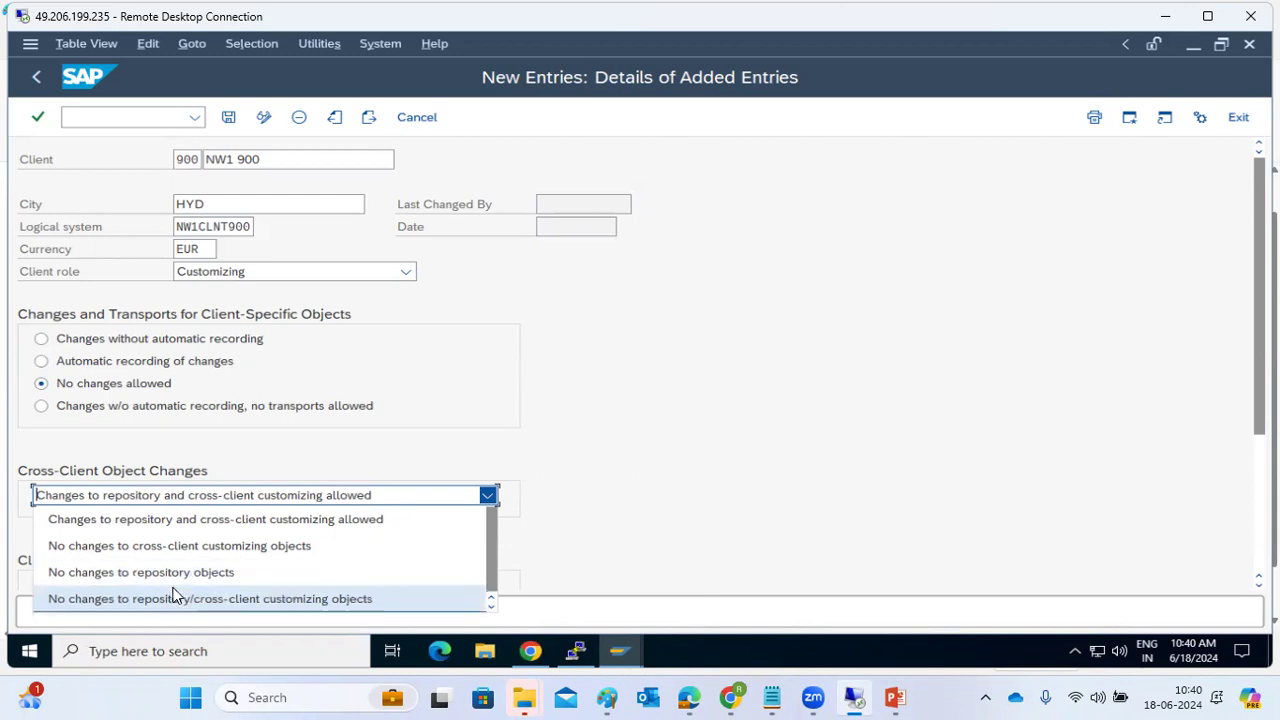
- Go through the cross-client object change options, settle on "Changes to repository and cross-client customizing allowed", and save client 900
click(183, 522)
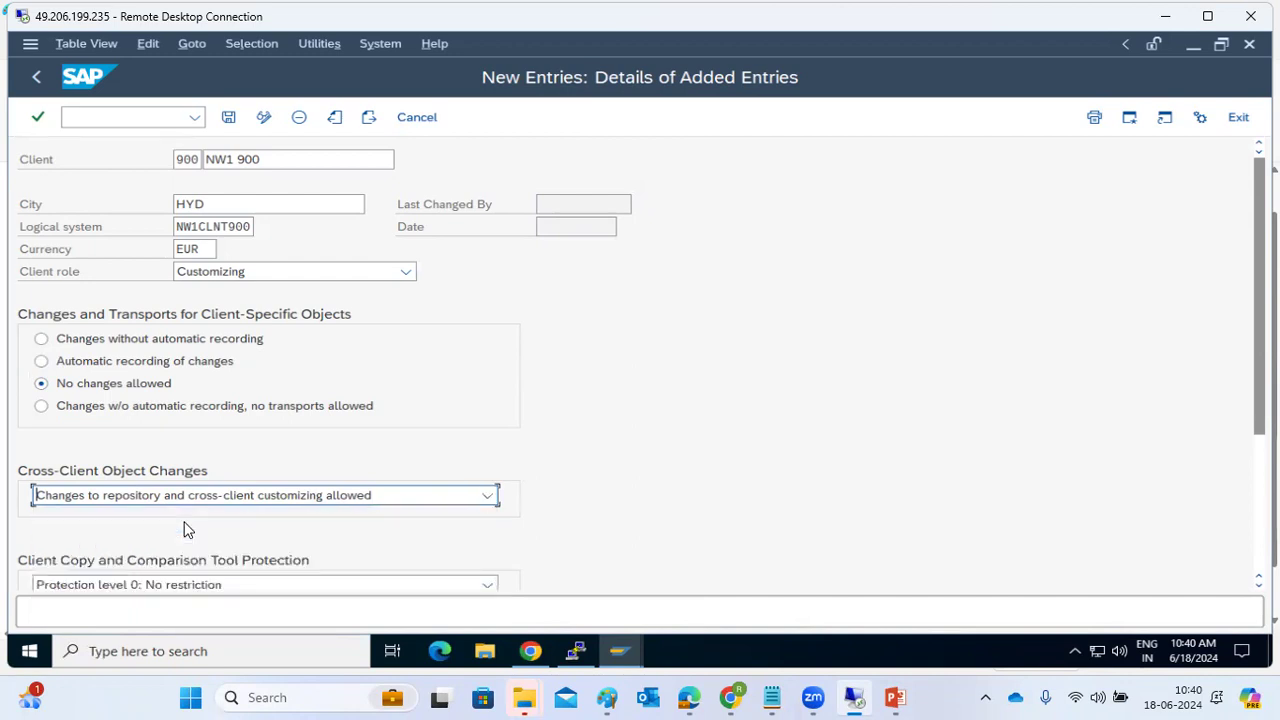
click(198, 497)
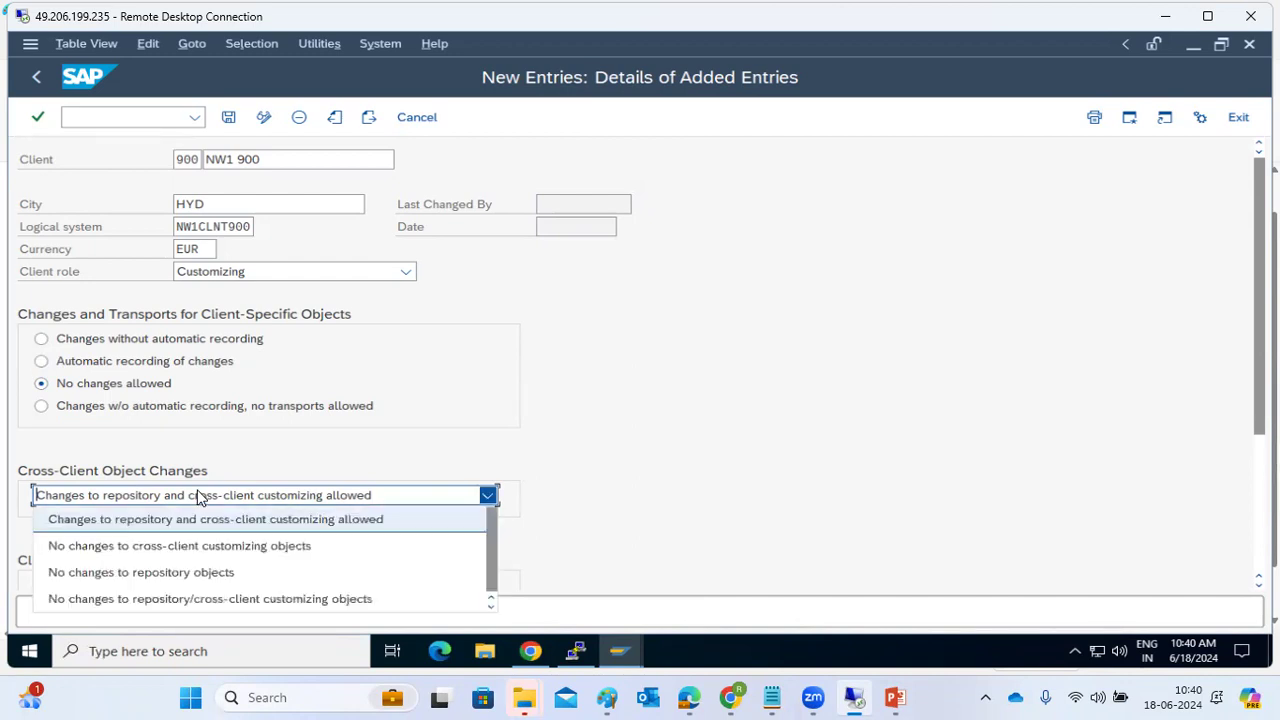
click(183, 546)
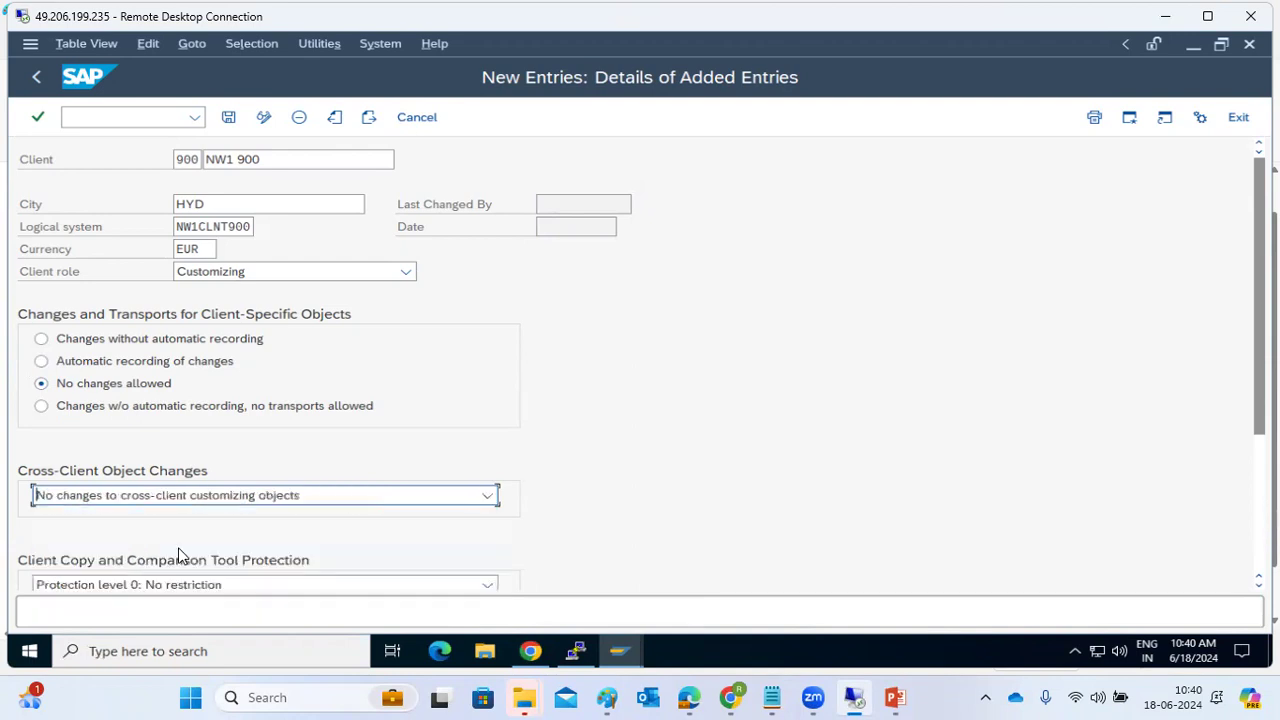
click(220, 497)
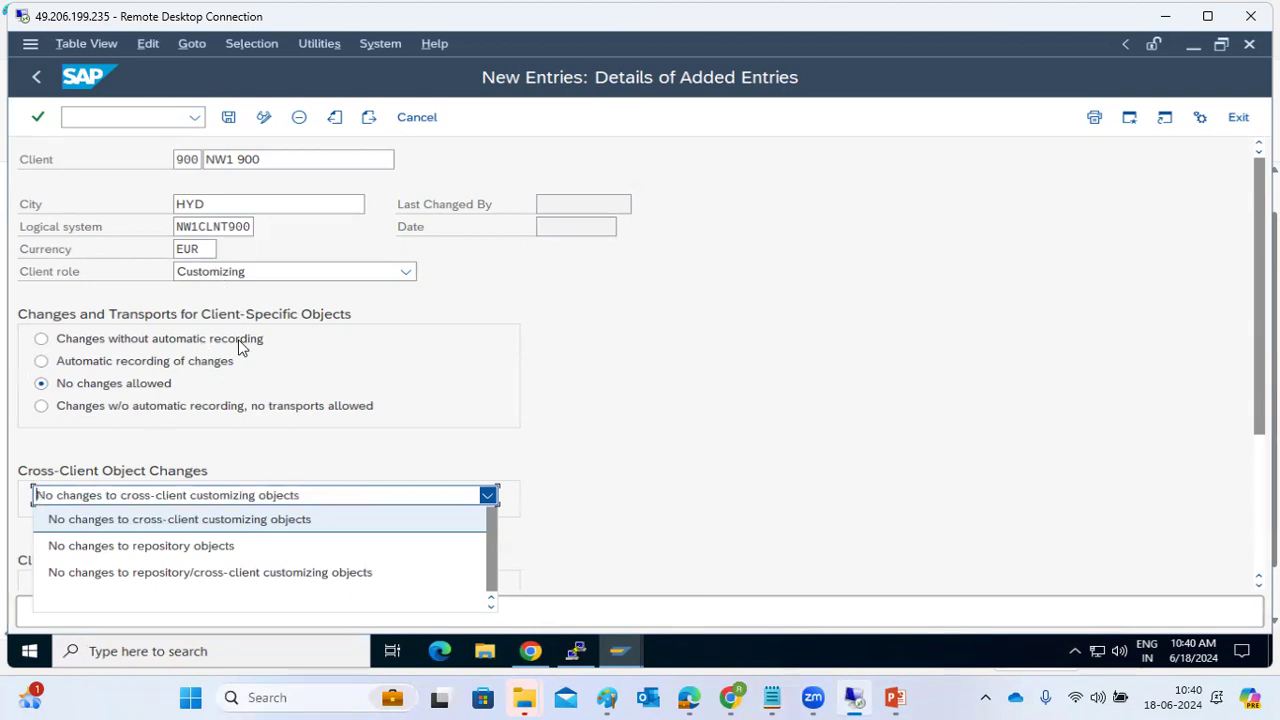
click(160, 545)
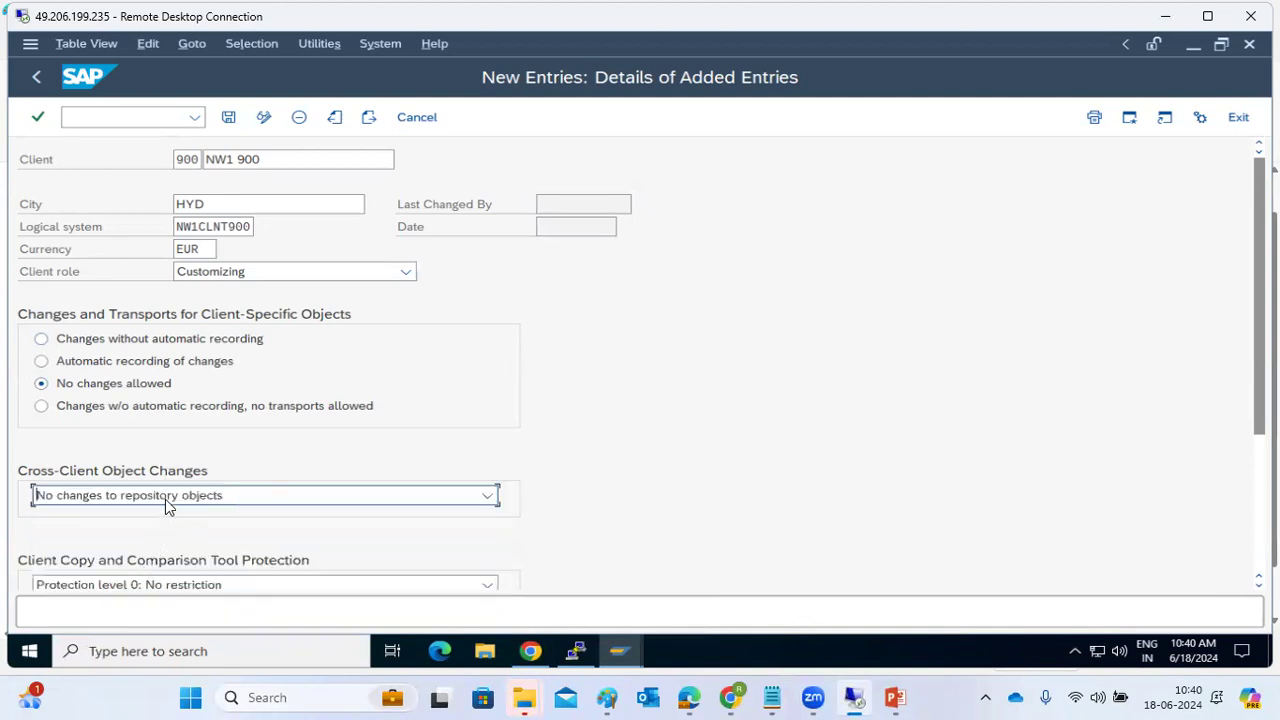
click(165, 499)
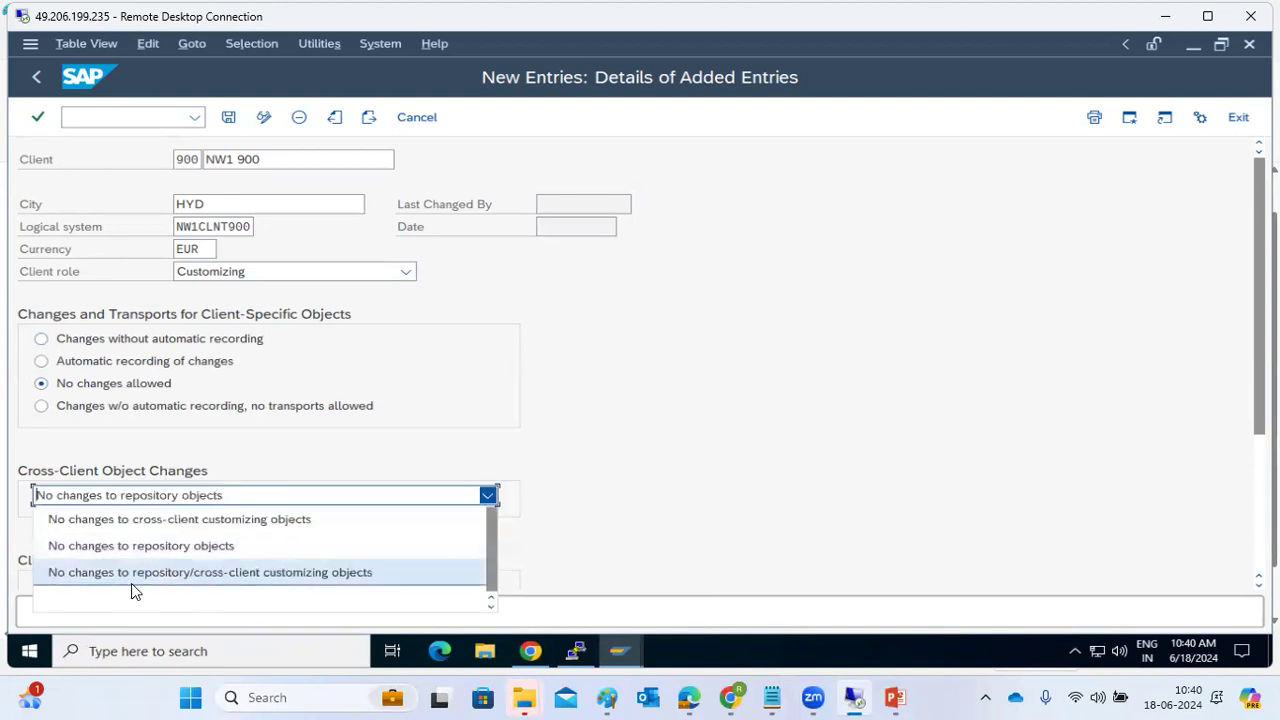
scroll(146, 565, up, 1)
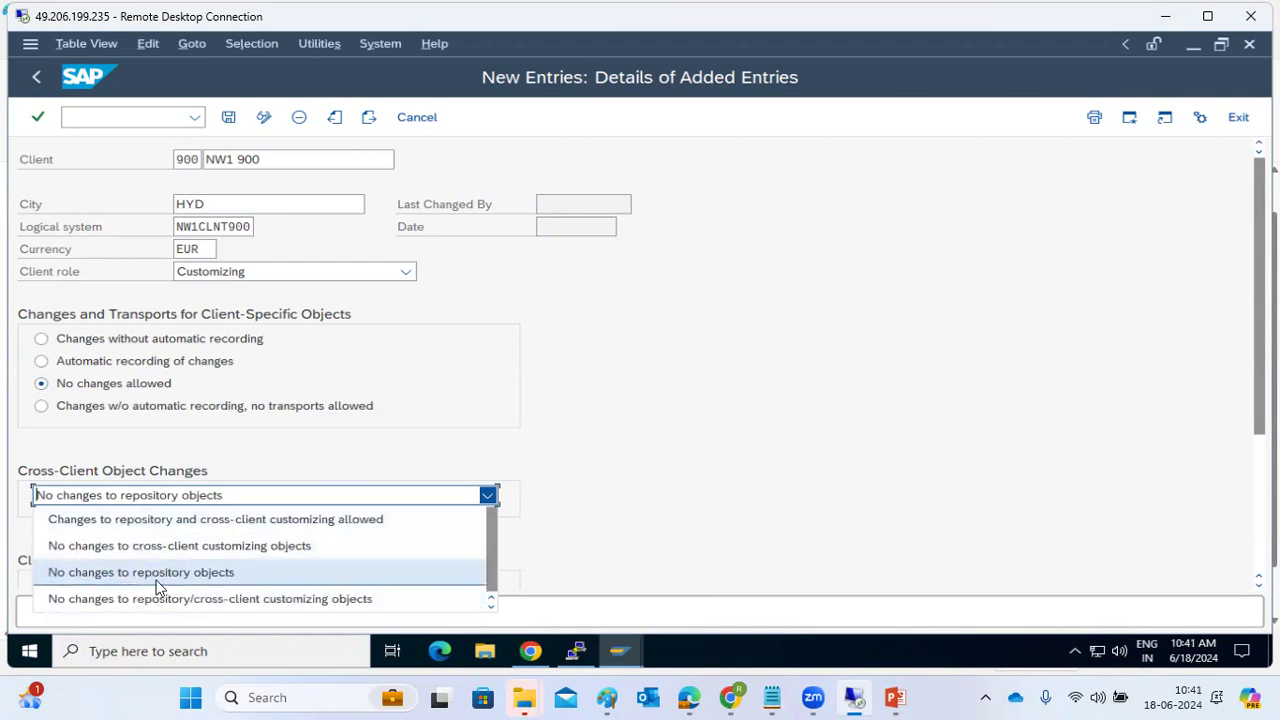
click(184, 519)
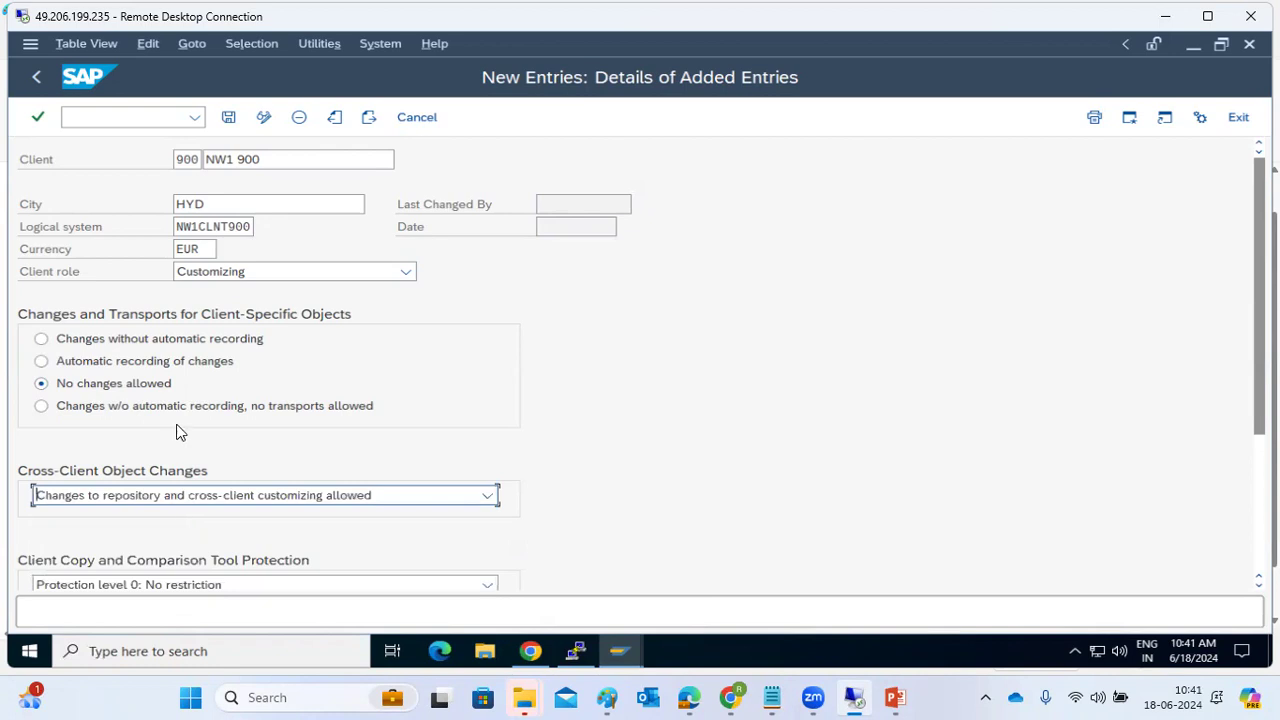
click(230, 118)
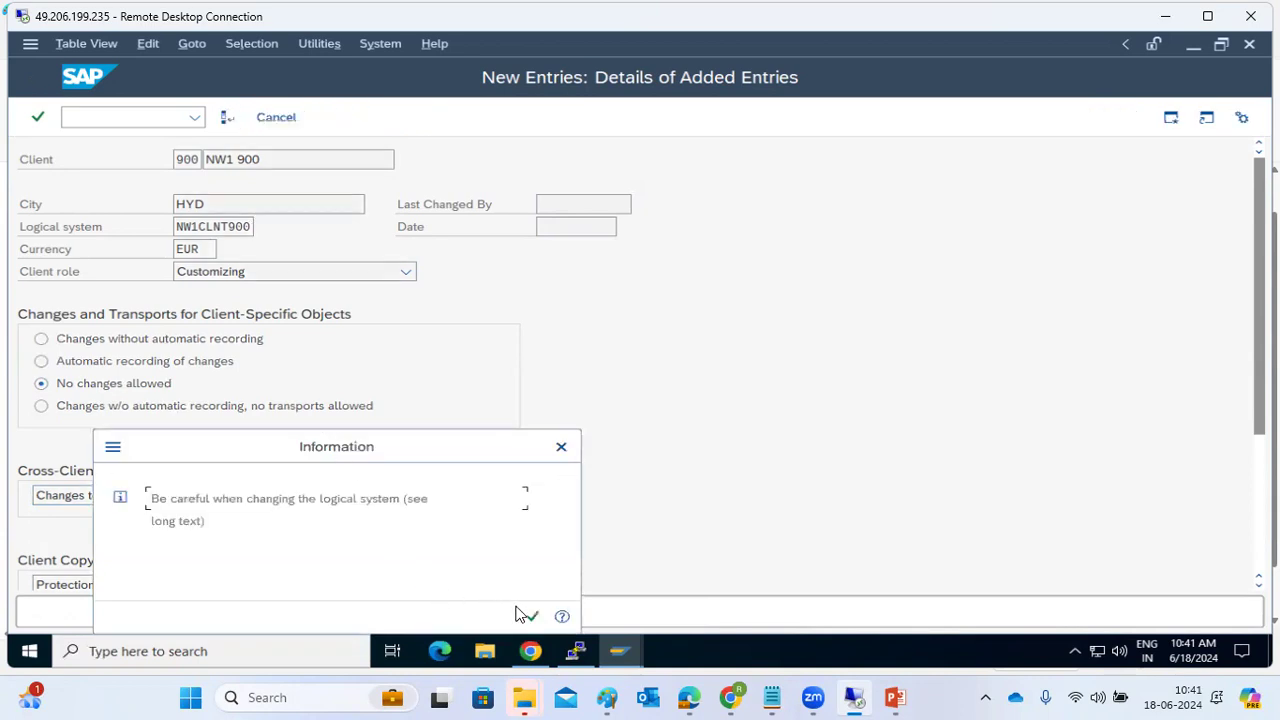
click(524, 615)
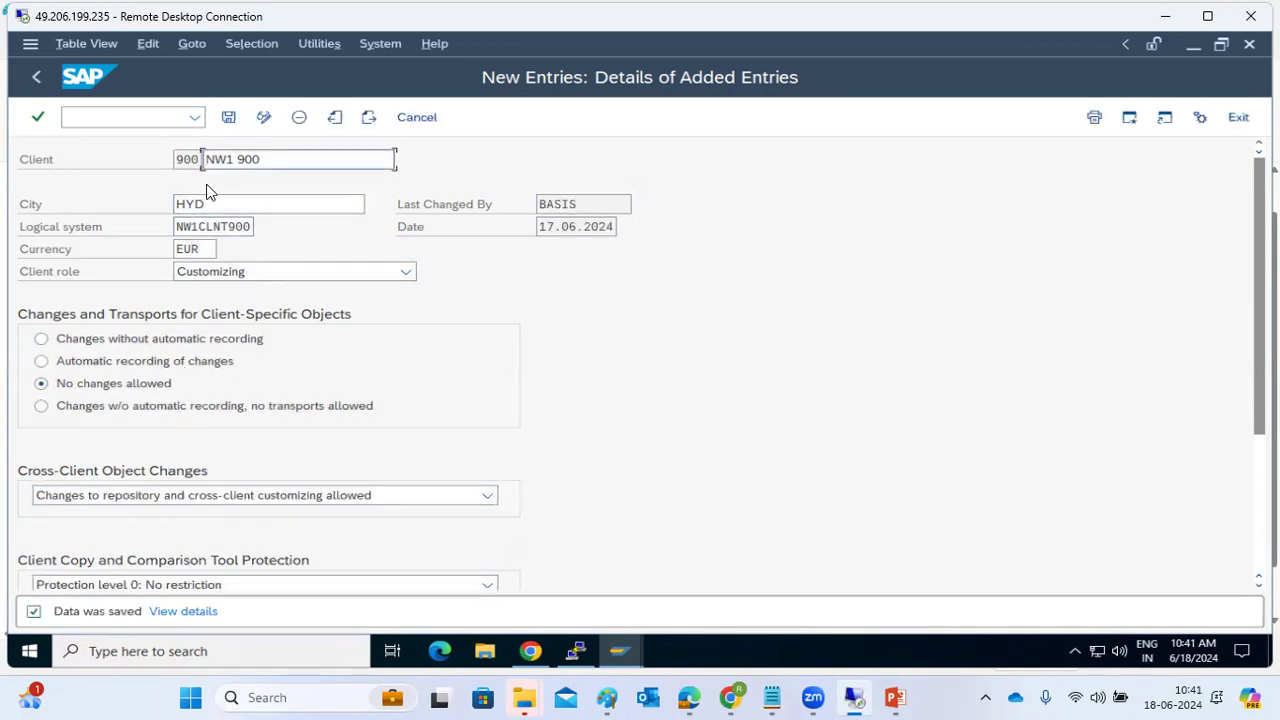
- Set client 900's cross-client object changes to "No changes to repository/cross-client customizing objects" and save
click(167, 497)
click(167, 500)
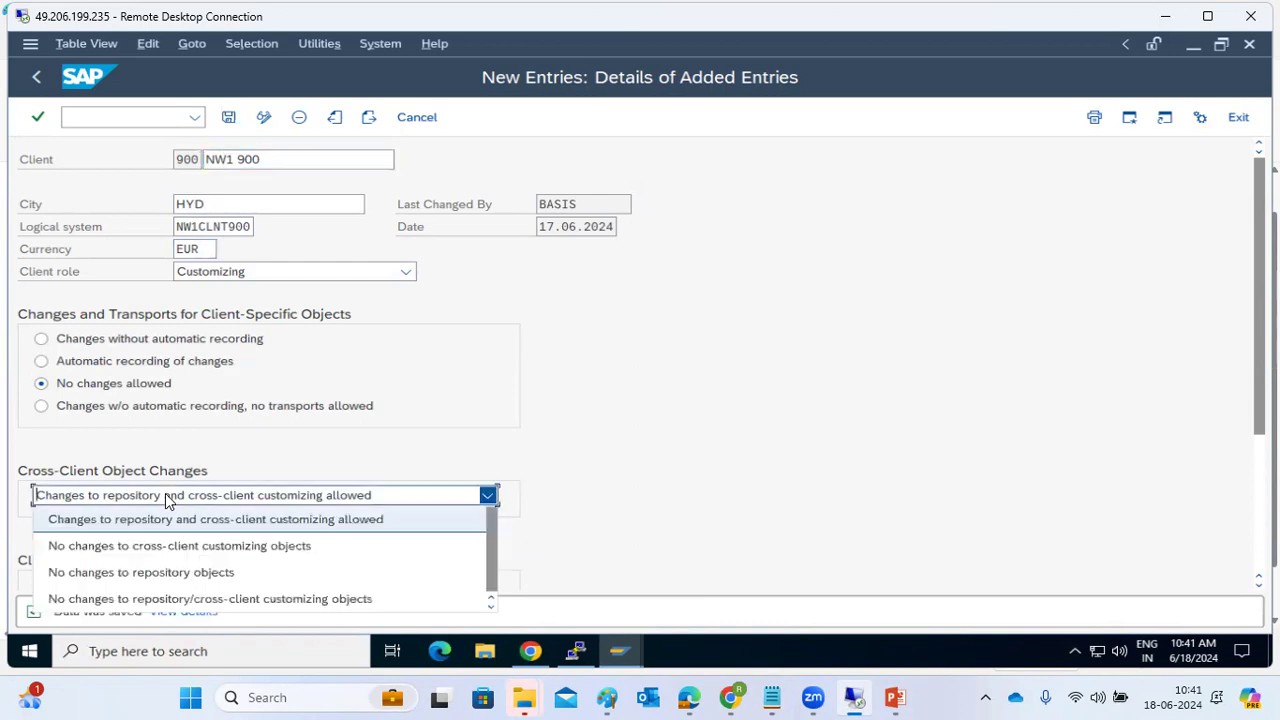
click(166, 599)
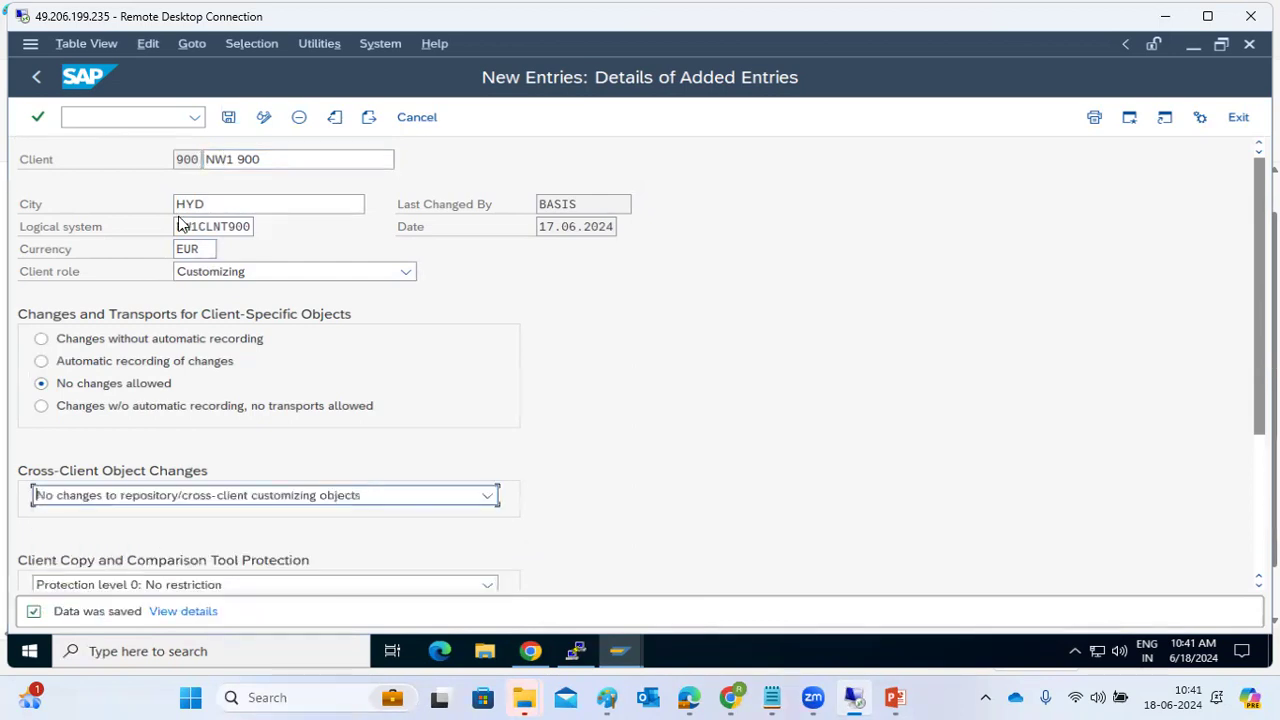
click(229, 117)
click(229, 117)
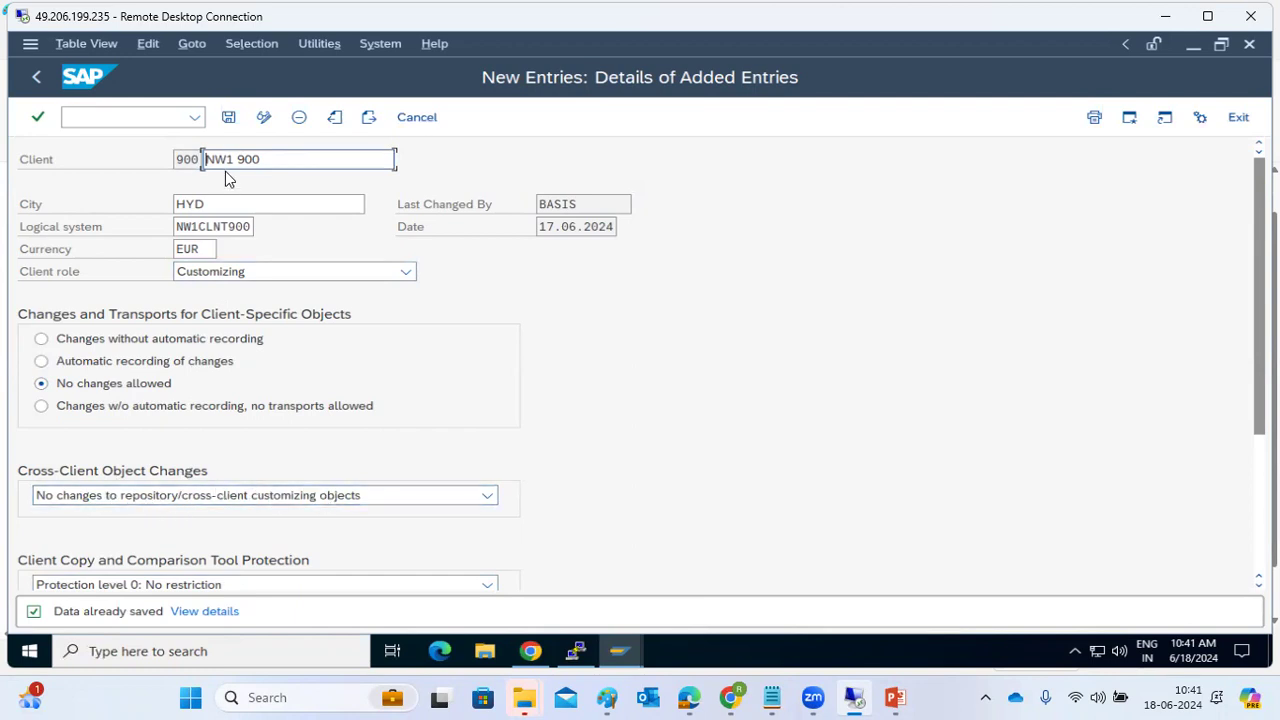
- Review client 900's number together with its client-specific change options and the available cross-client object change options
click(181, 165)
drag(176, 165, 186, 168)
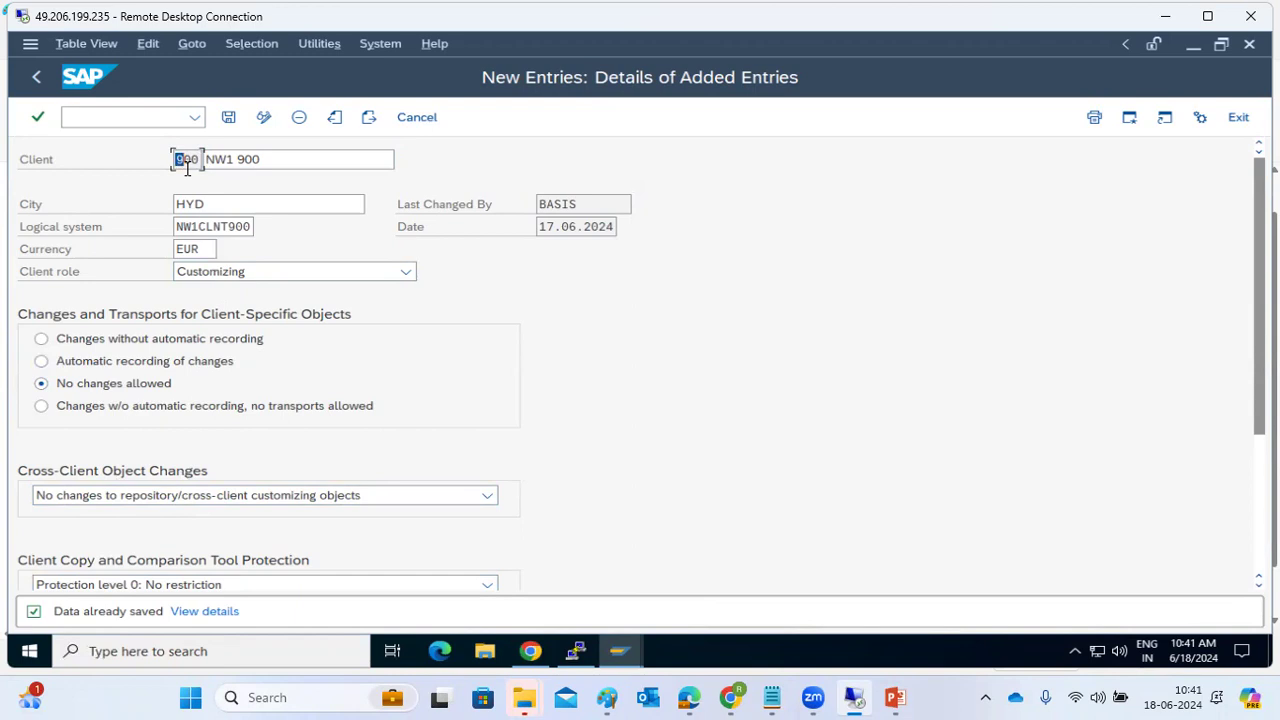
click(150, 504)
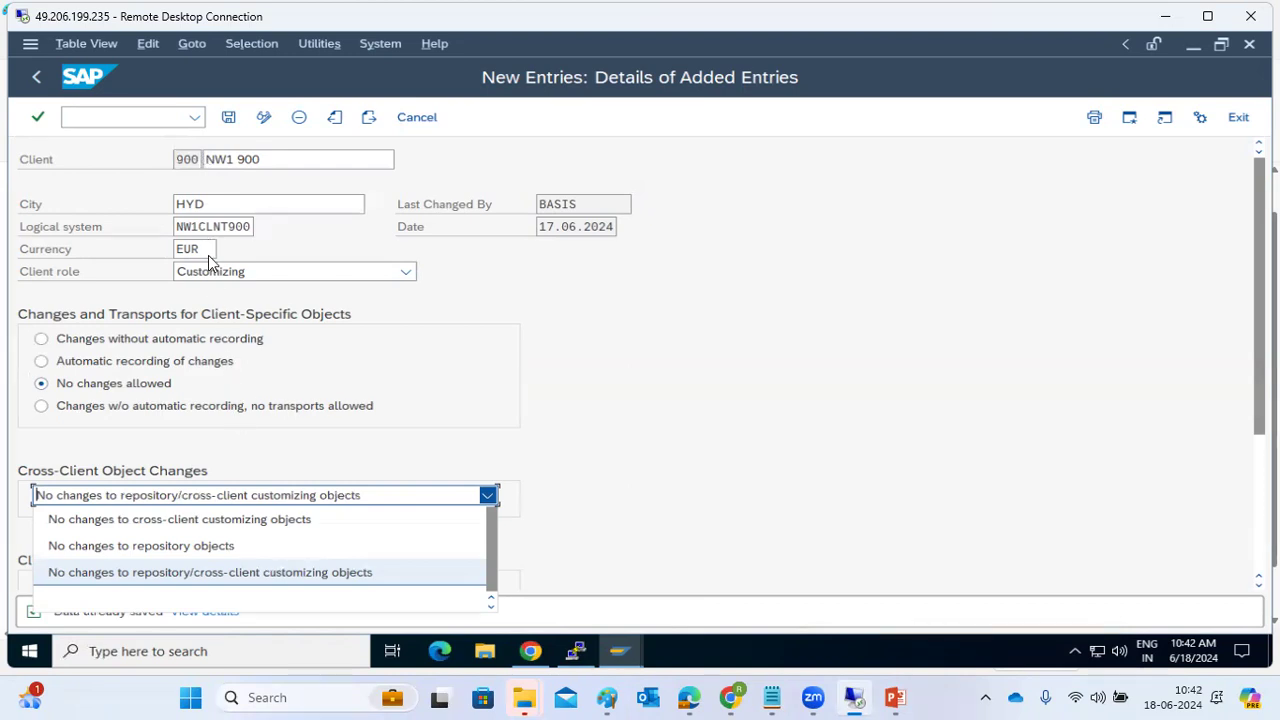
click(195, 163)
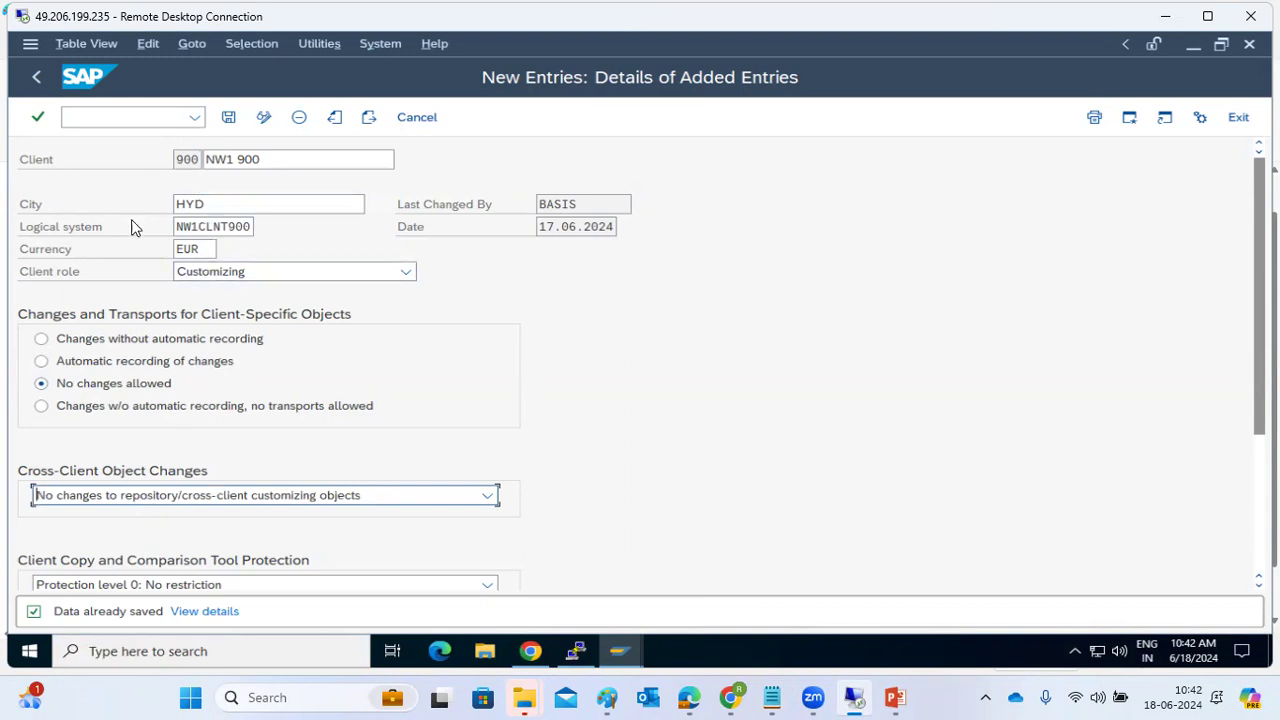
click(65, 364)
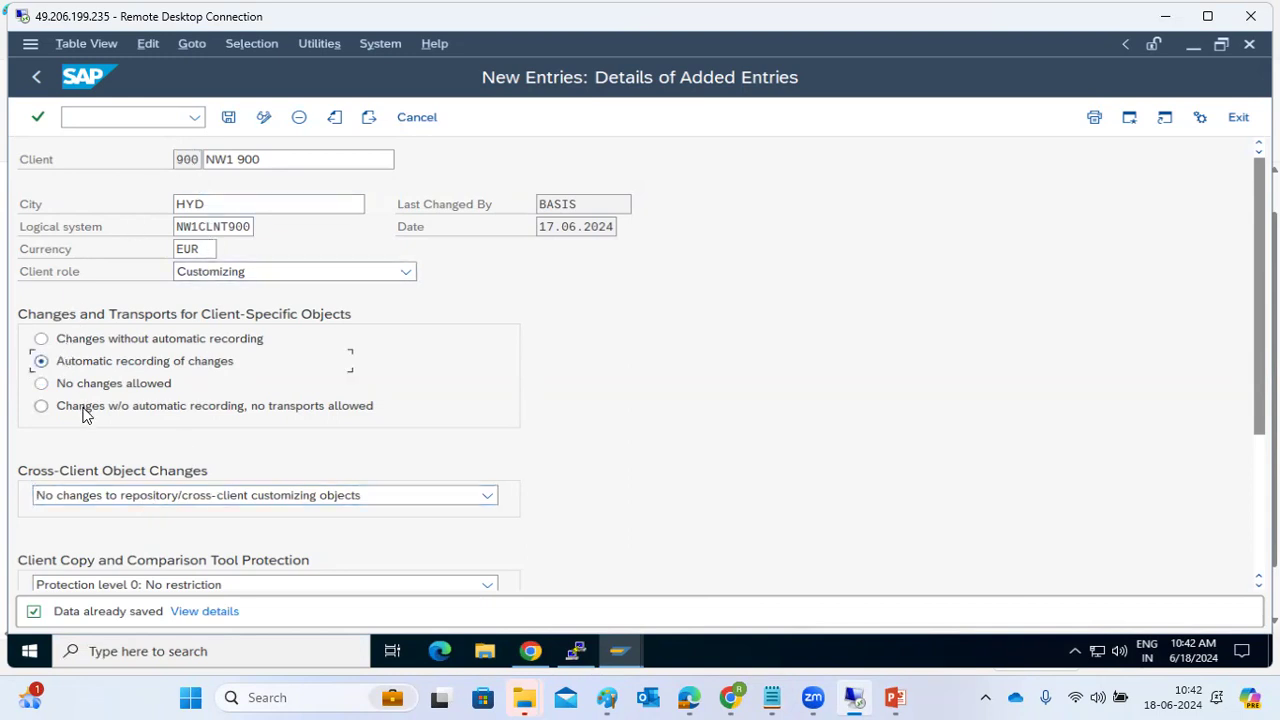
click(82, 386)
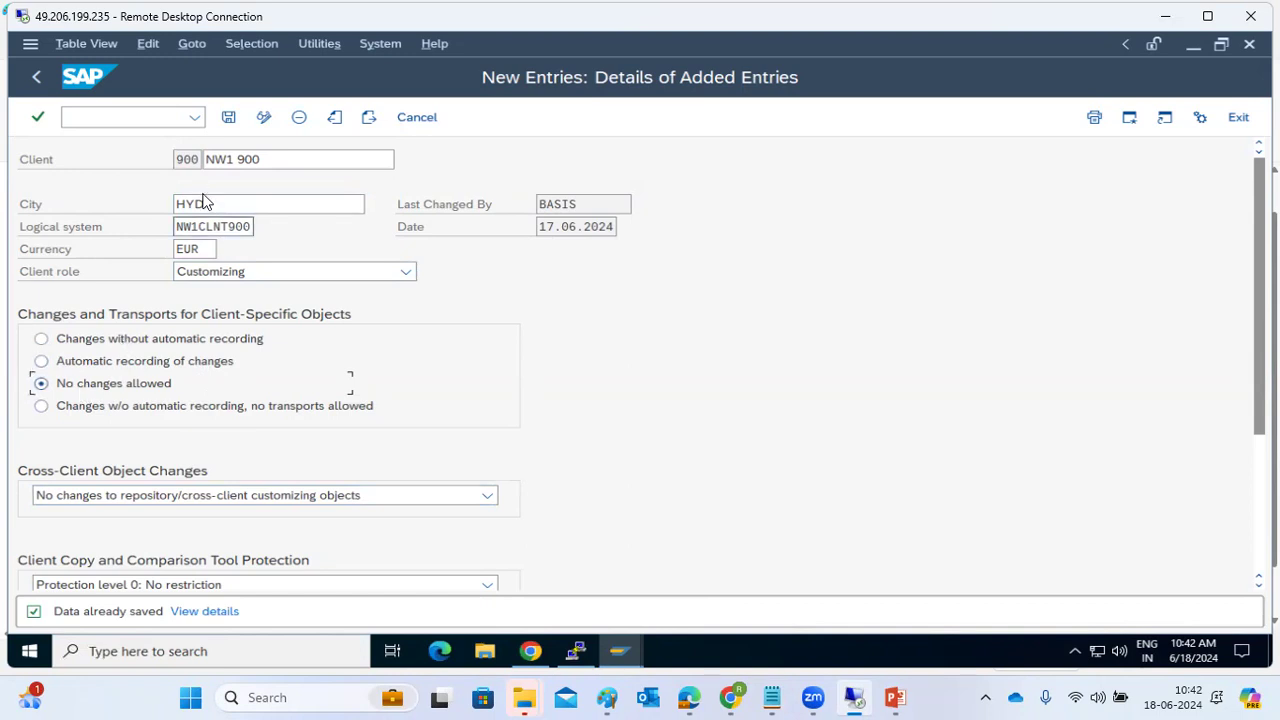
click(183, 155)
click(124, 503)
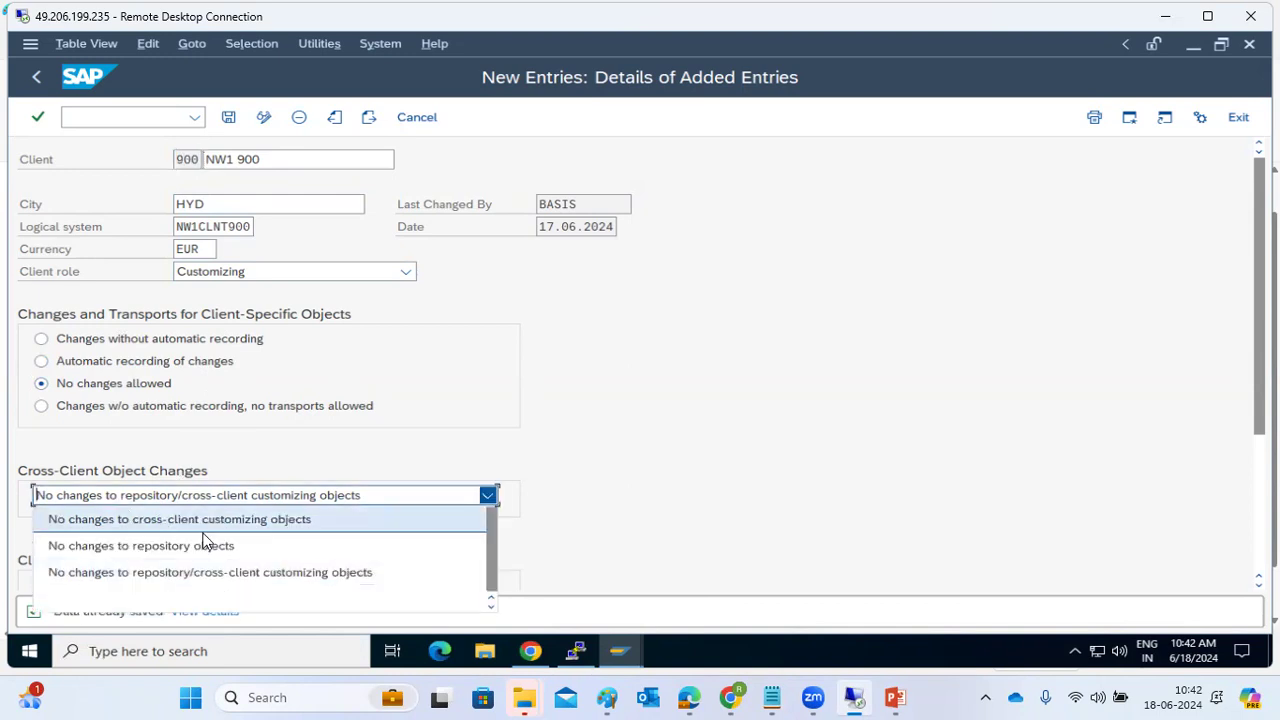
click(273, 572)
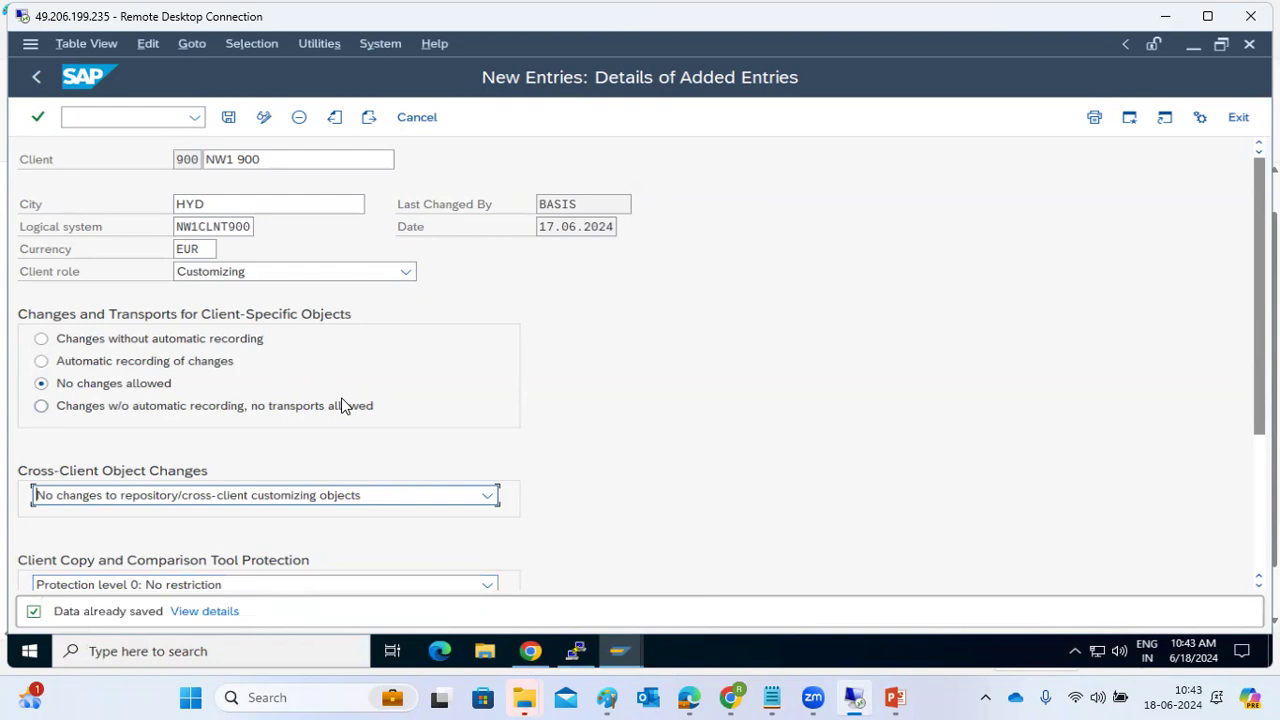
click(285, 501)
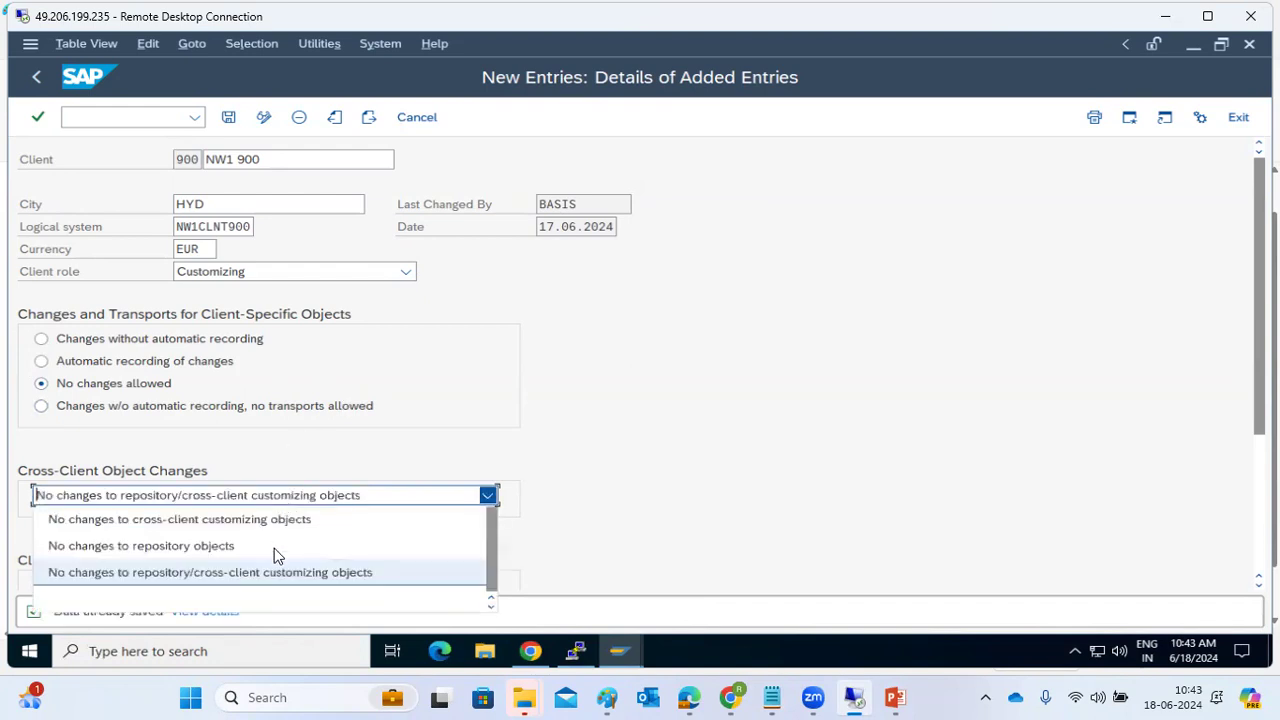
scroll(277, 556, up, 1)
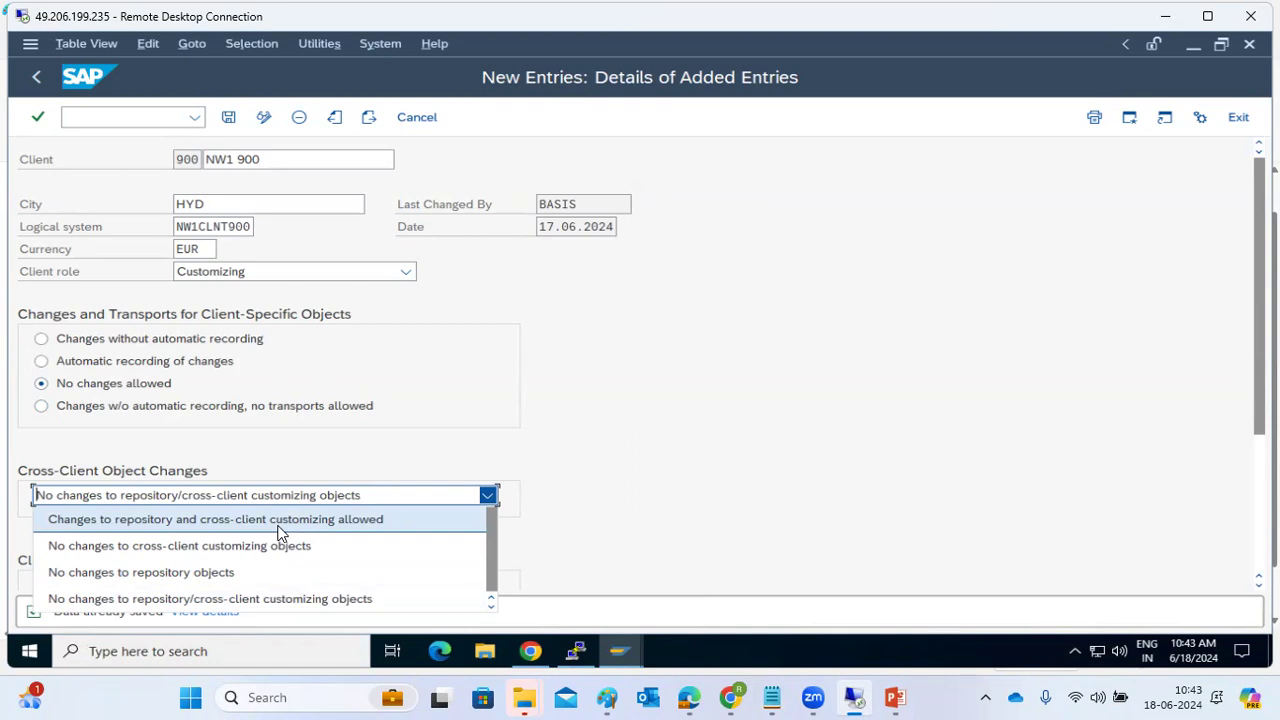
click(185, 157)
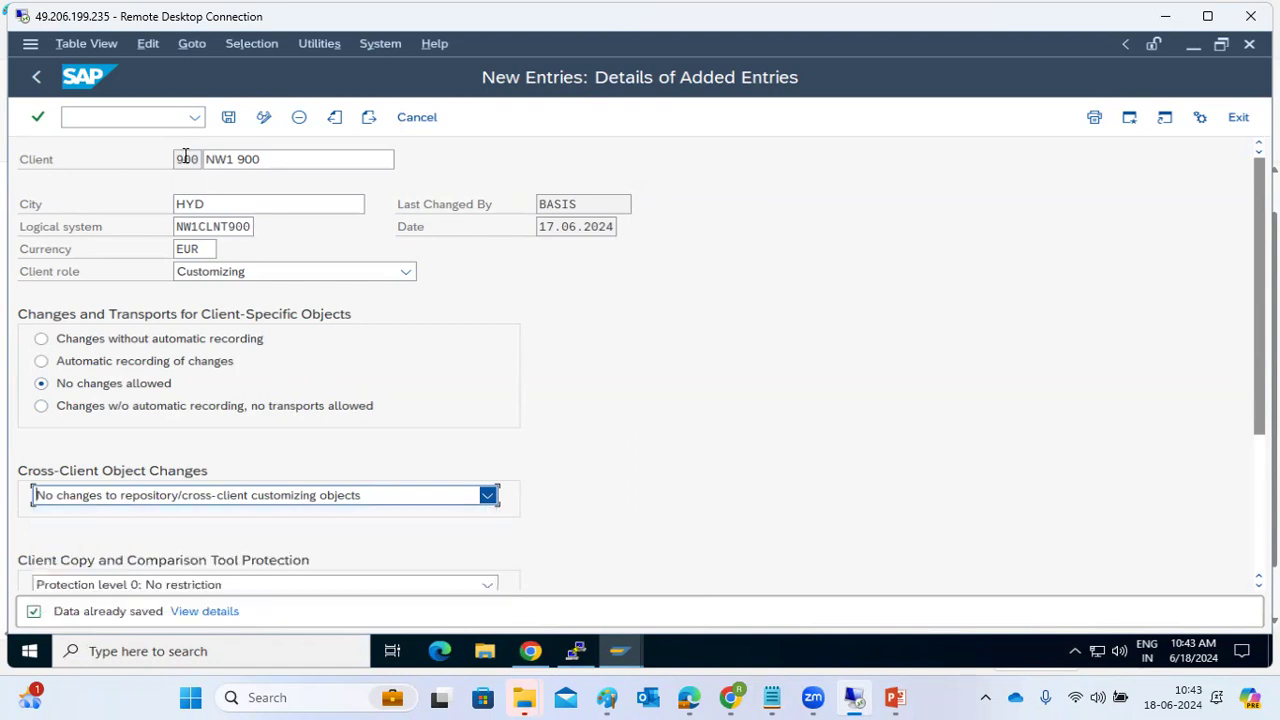
- Switch to Paint and draw a red line about 11 × 48 px from the DEV box's upper client to client 100, plus a small mark in the upper client
click(608, 697)
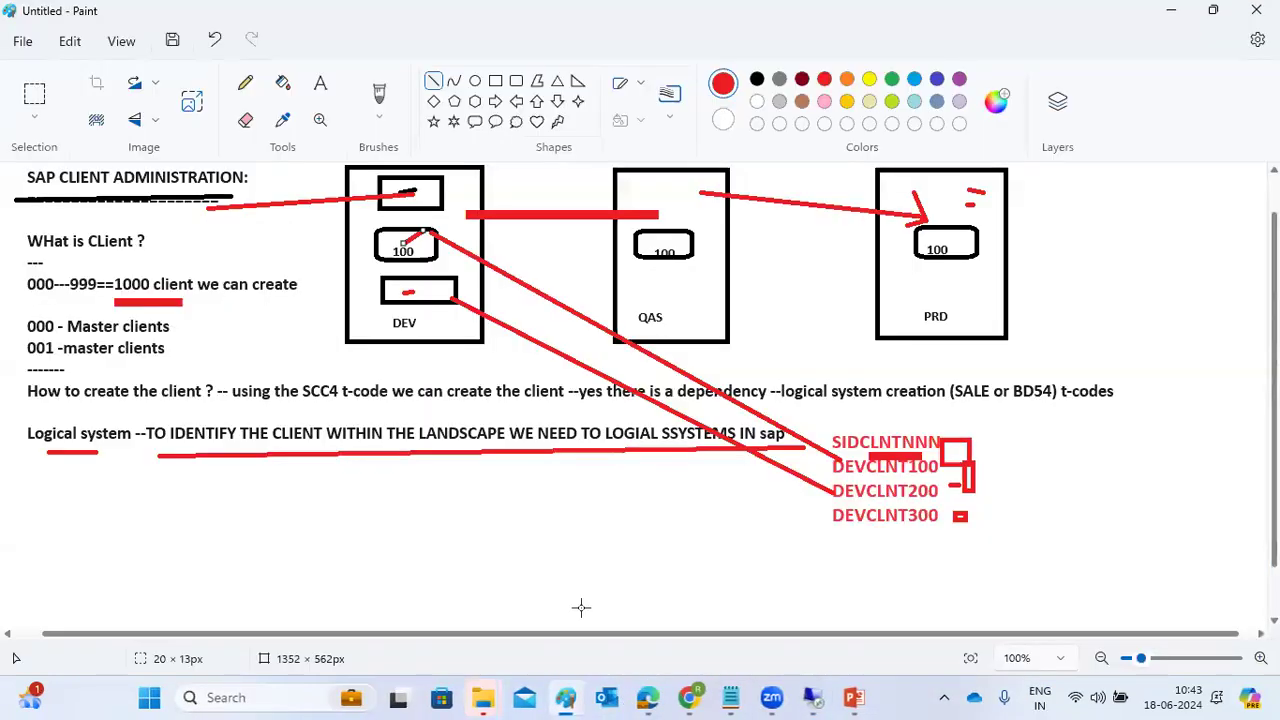
click(424, 196)
drag(424, 196, 413, 241)
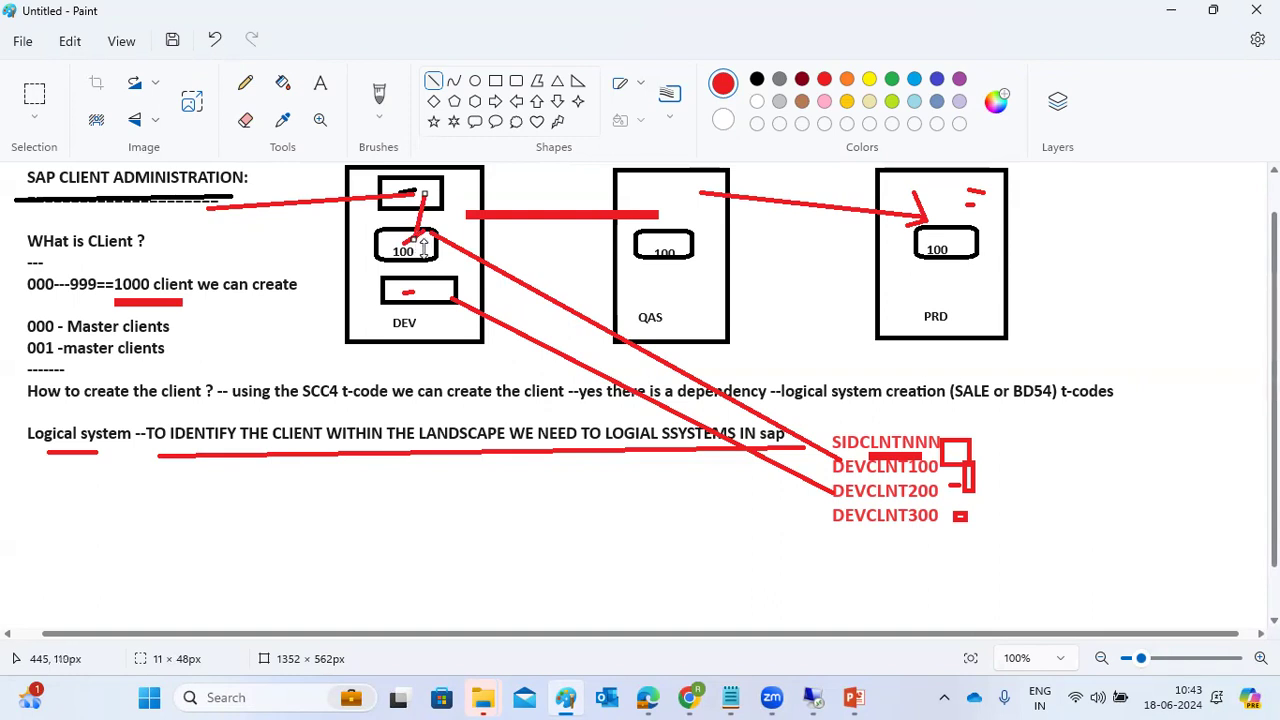
click(430, 289)
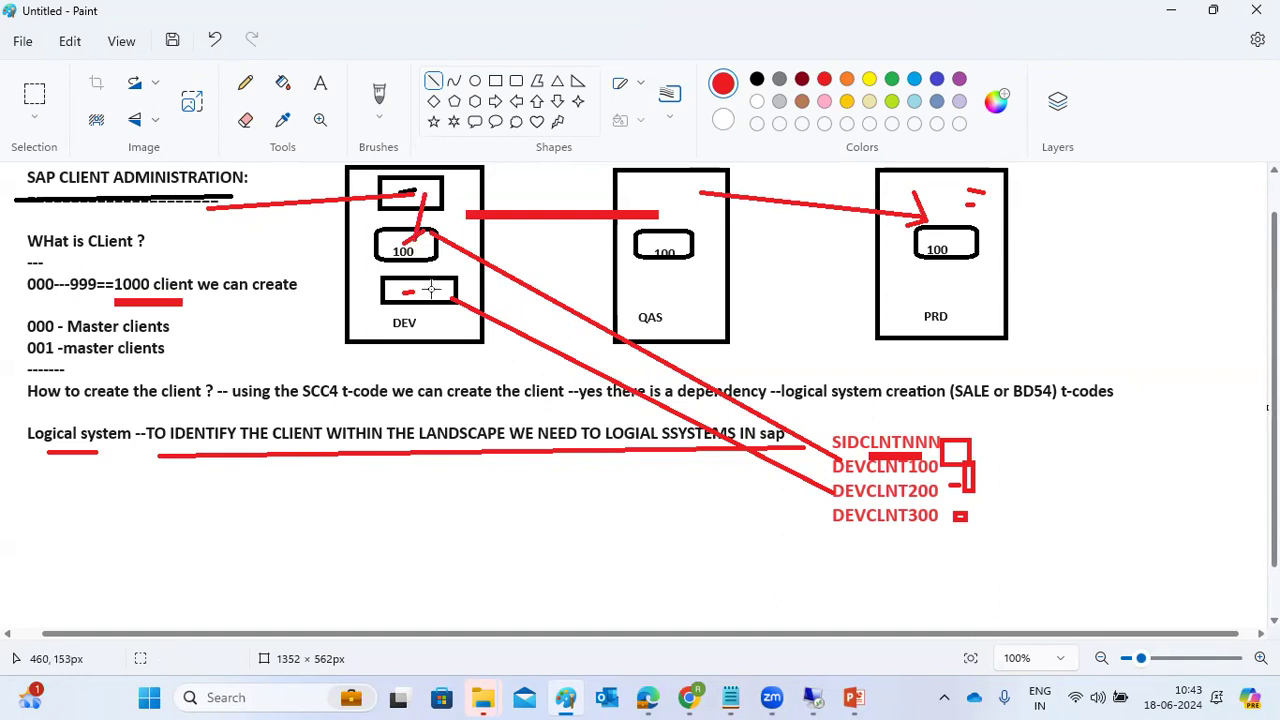
drag(397, 195, 406, 196)
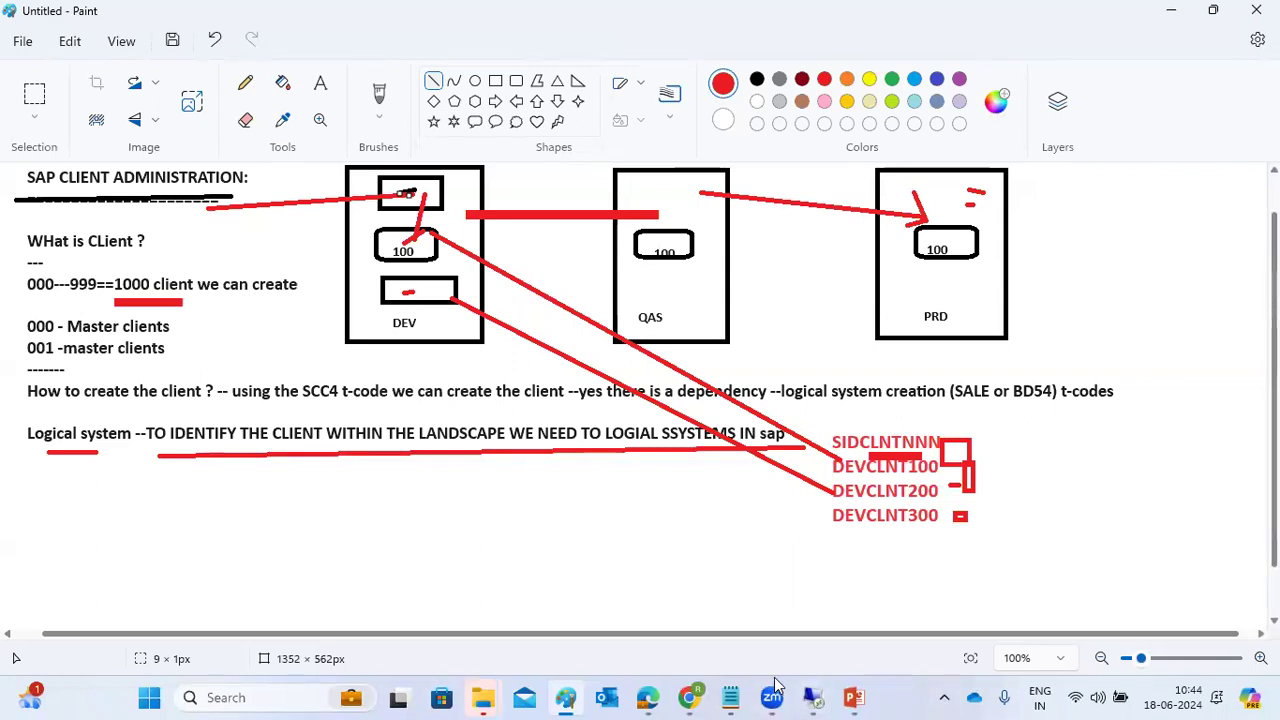
- Return to the SAP session and save client 900 with "Automatic recording of changes" and "Changes to repository and cross-client customizing allowed"
mouse_move(812, 697)
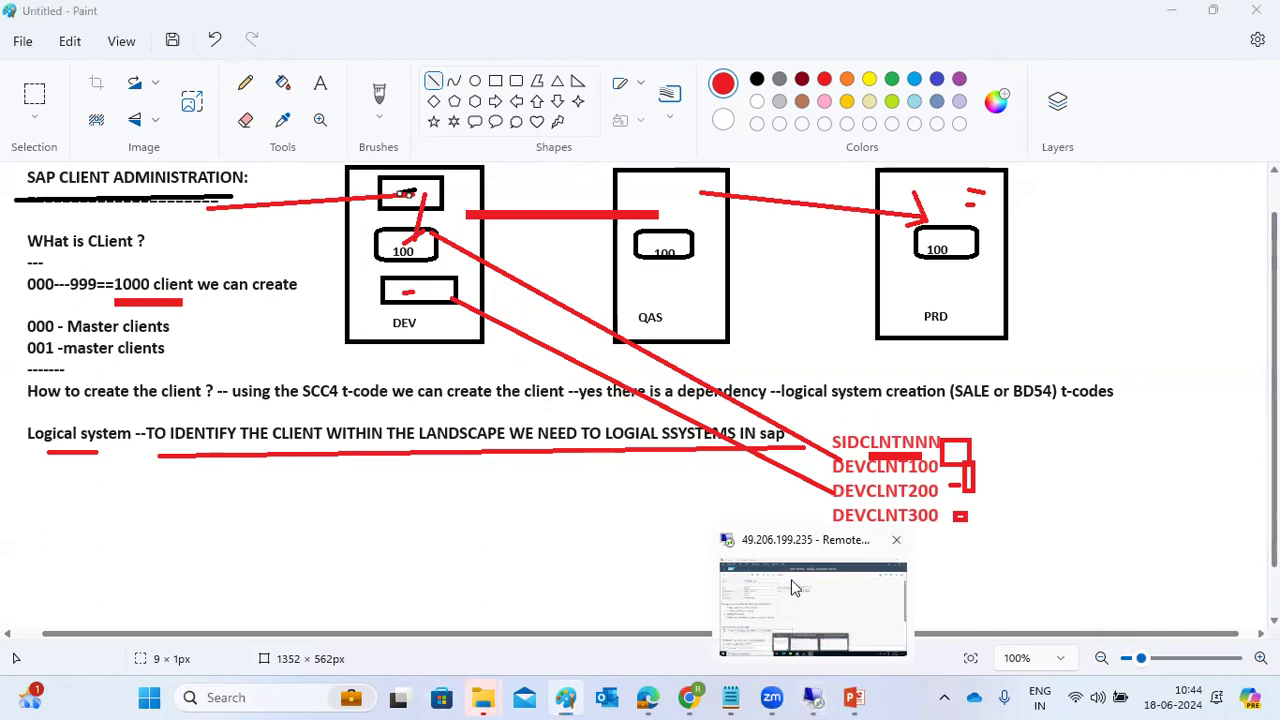
click(791, 579)
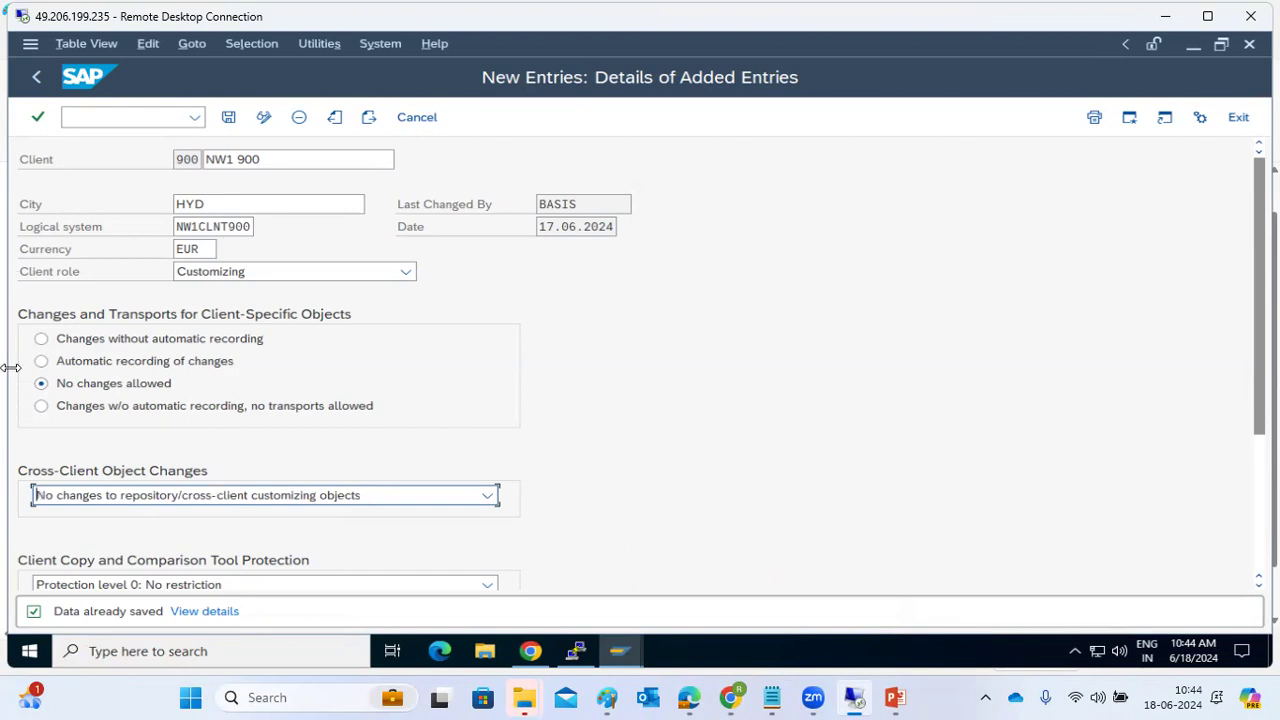
click(110, 370)
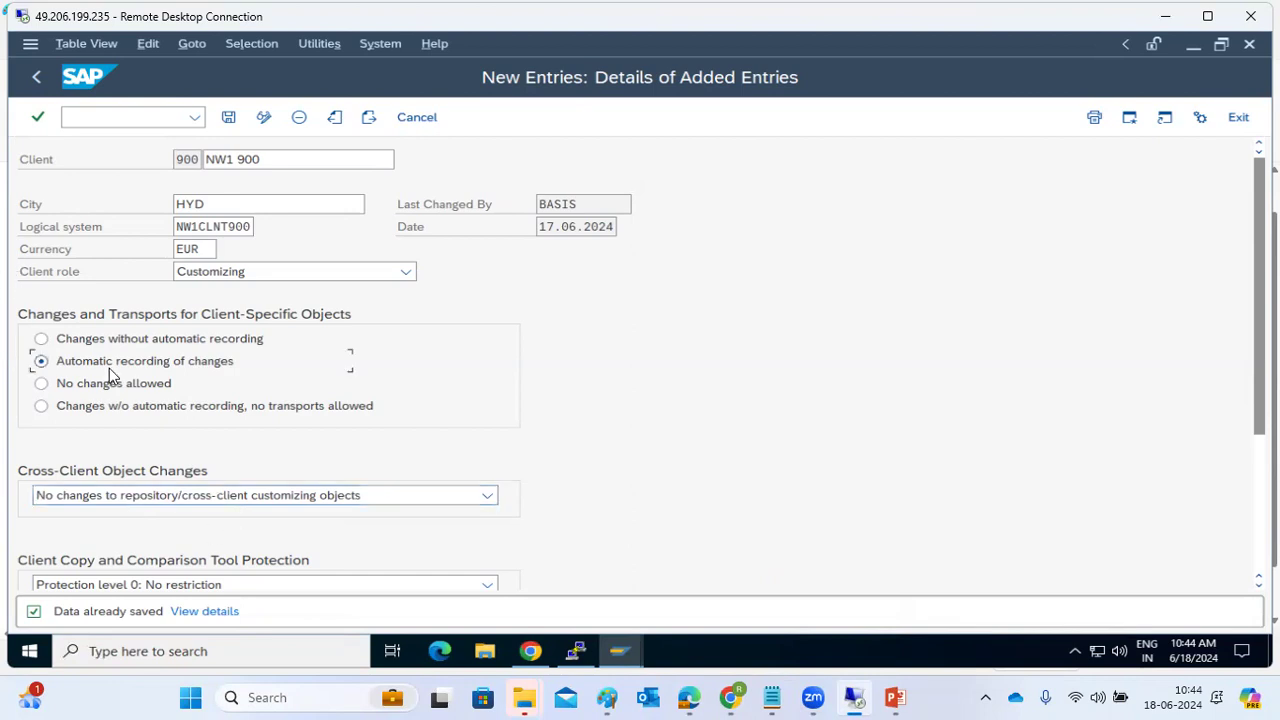
click(101, 499)
scroll(101, 537, up, 1)
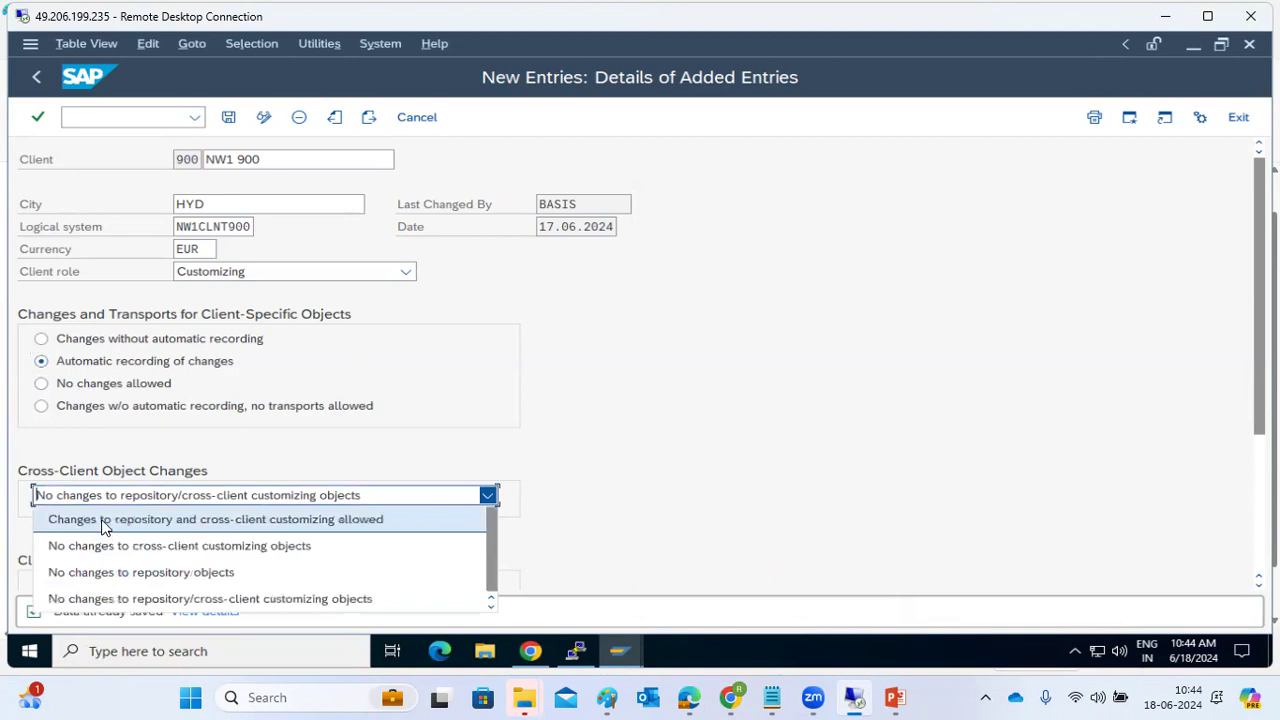
click(103, 520)
click(228, 118)
click(228, 118)
- Set client 900 to "No changes allowed" and "No changes to repository/cross-client customizing objects", and save the entry
click(62, 388)
click(85, 495)
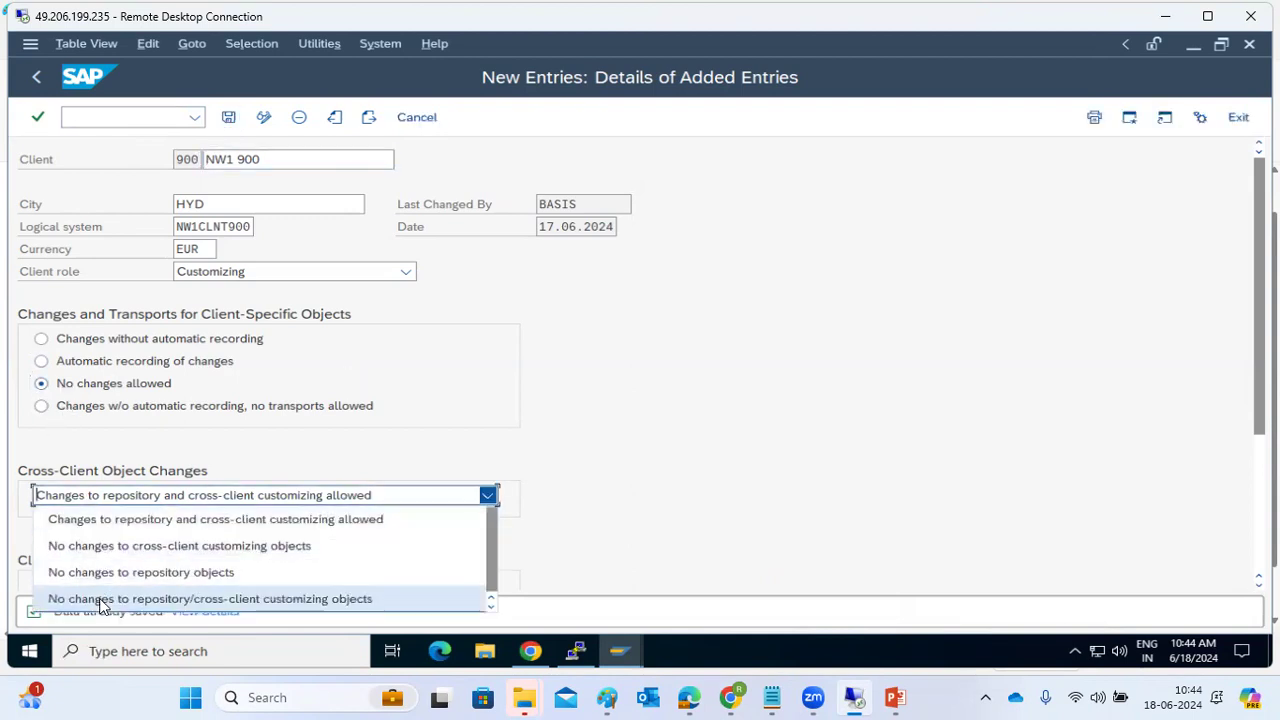
click(102, 600)
click(228, 118)
click(228, 118)
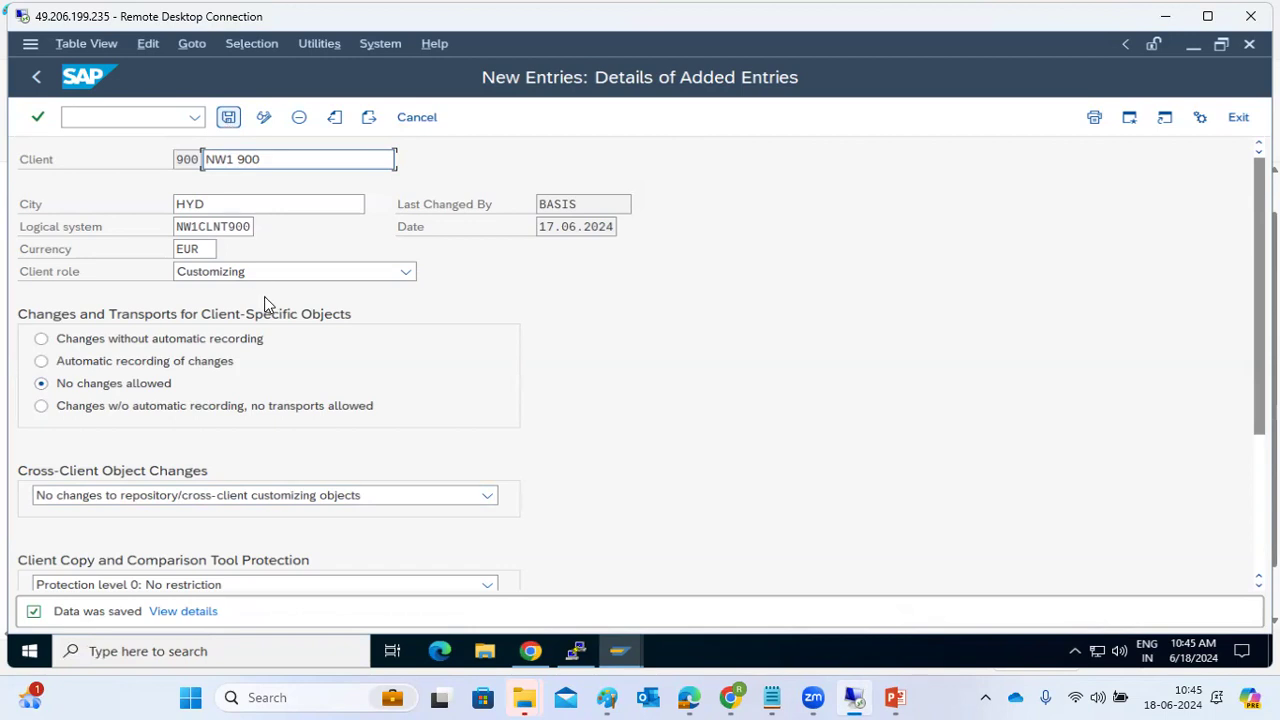
- Switch to Paint and draw short red marks beside DEV's client 100, inside QAS client 100 (about 21 × 1 px), and inside PRD client 100 (about 7 × 4 px)
click(608, 695)
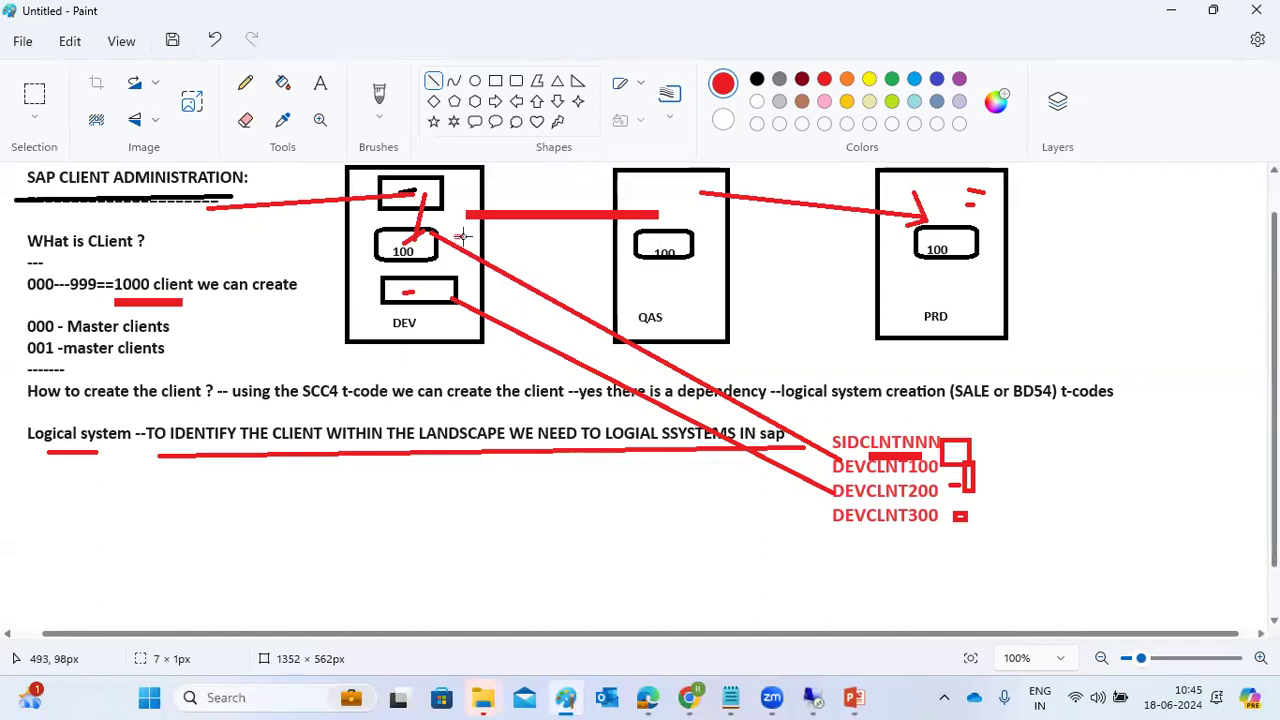
drag(462, 236, 466, 236)
drag(659, 243, 681, 243)
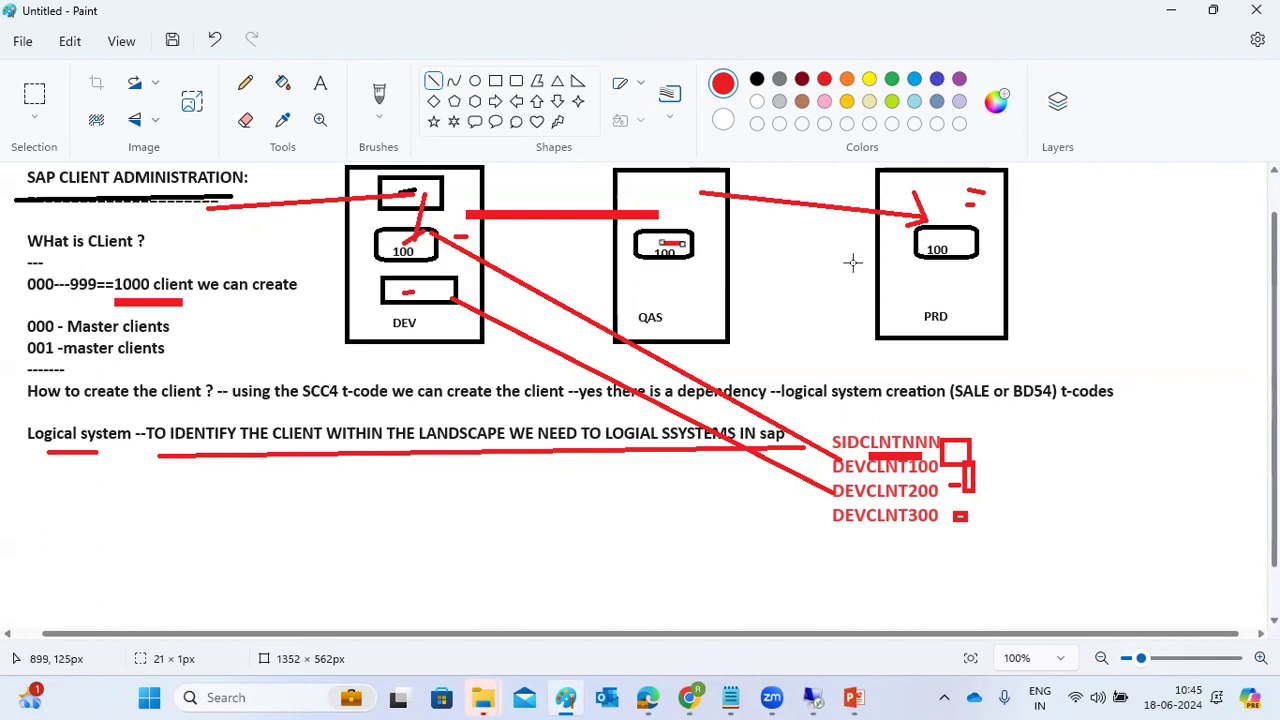
drag(947, 236, 954, 233)
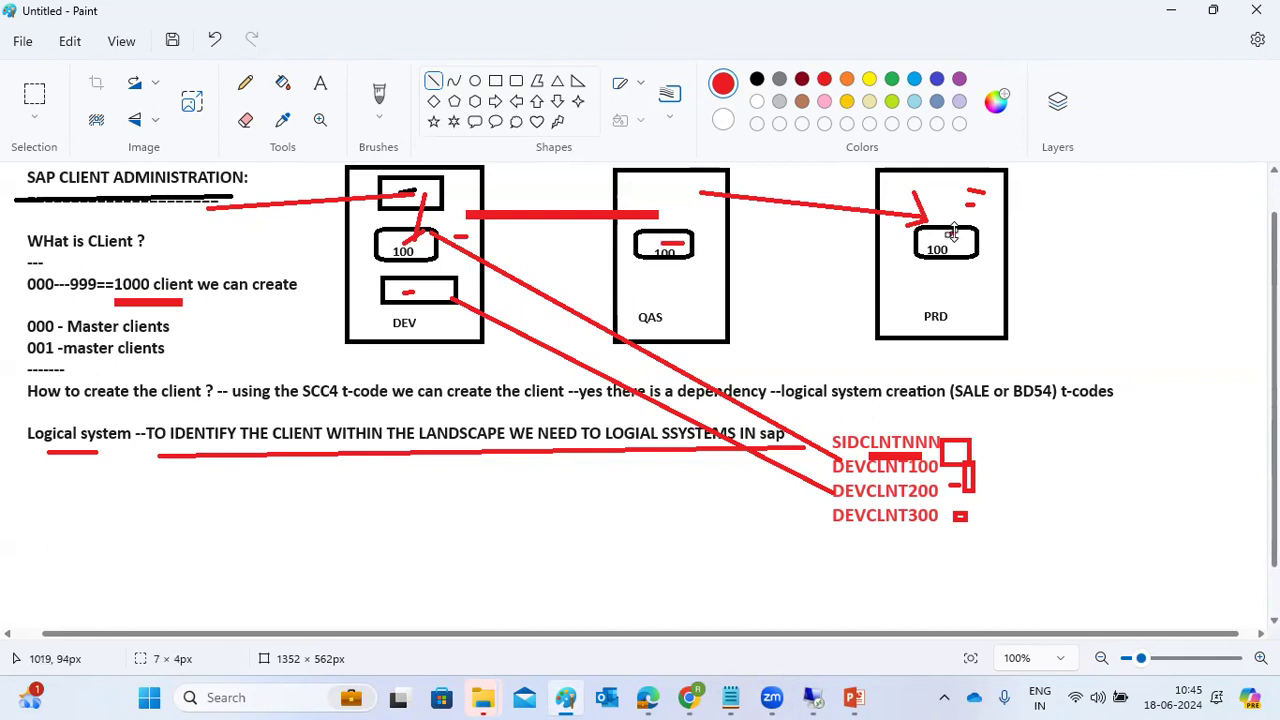
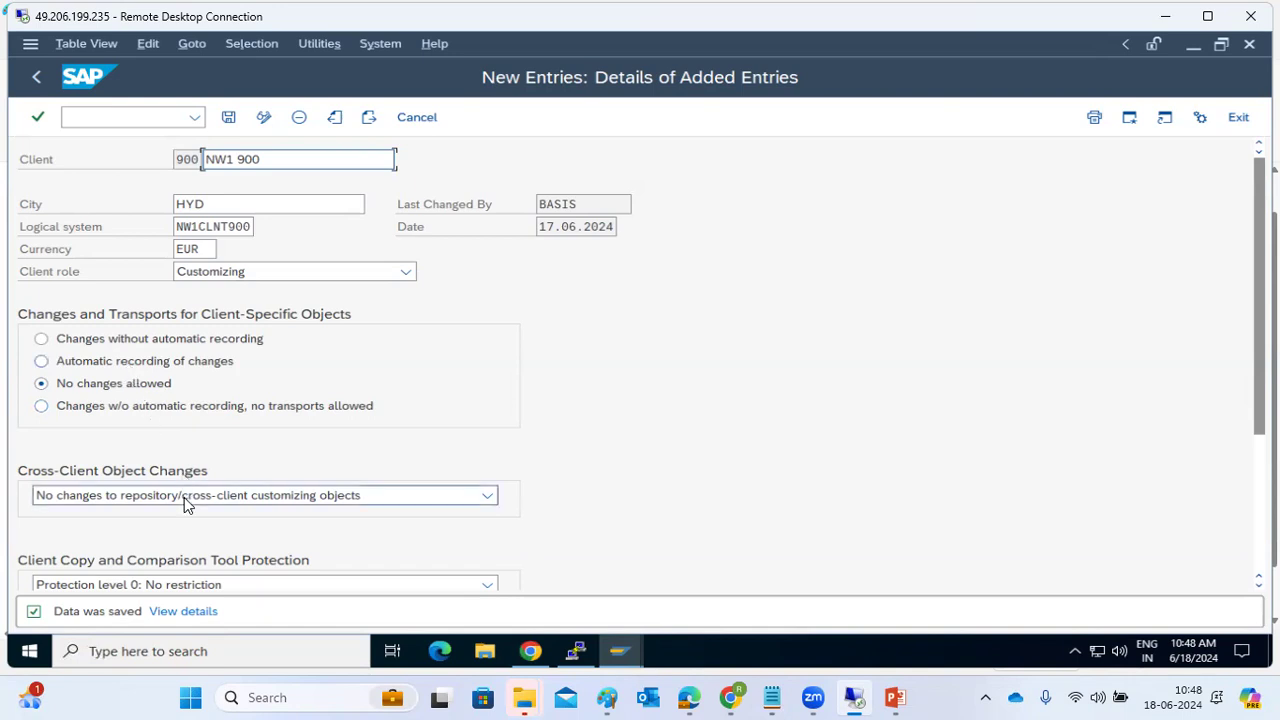
- Save client 900 in the SAP session, leave client maintenance, and try to open logical system maintenance with transaction bd54, accepting the cross-client caution
click(228, 118)
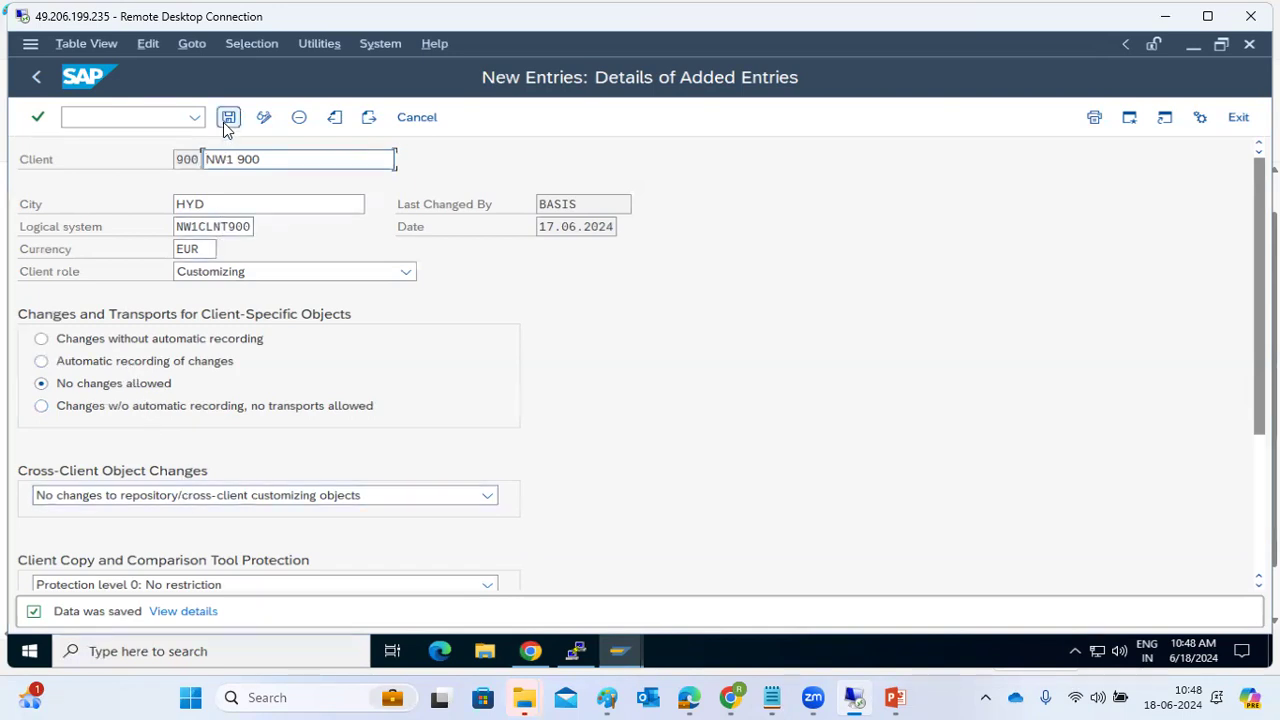
click(33, 80)
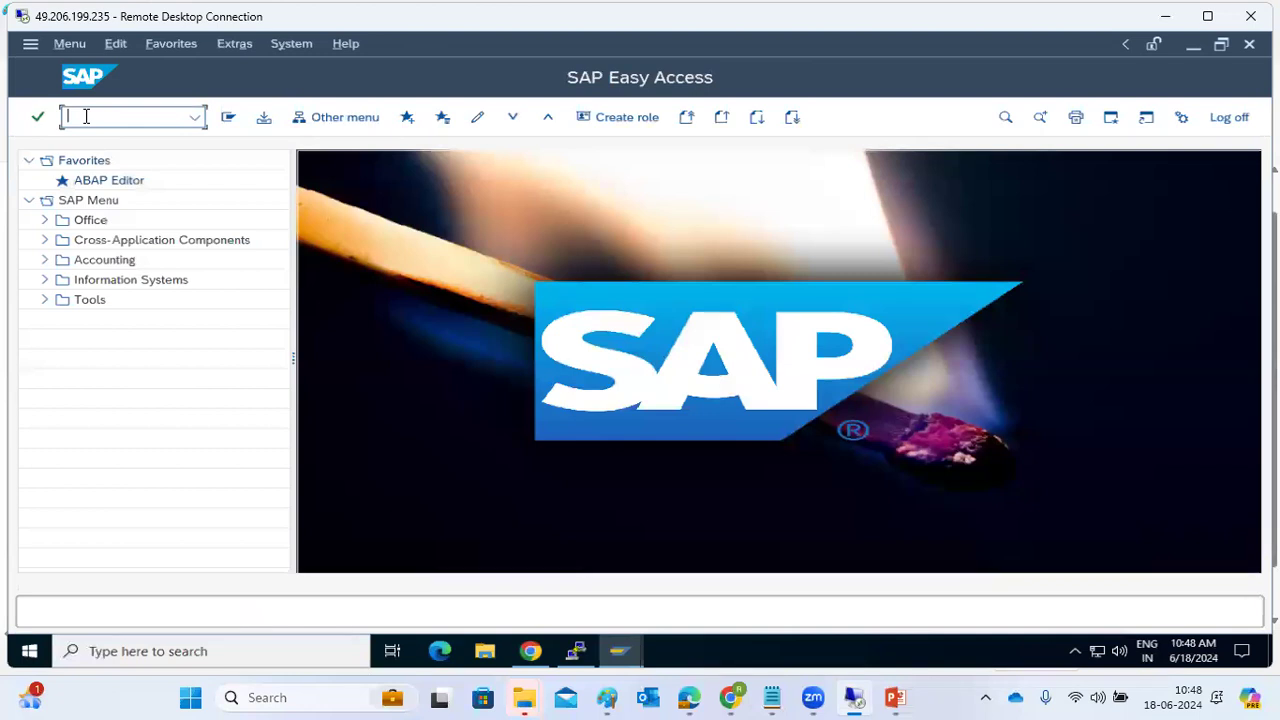
text(bd54)
key(Return)
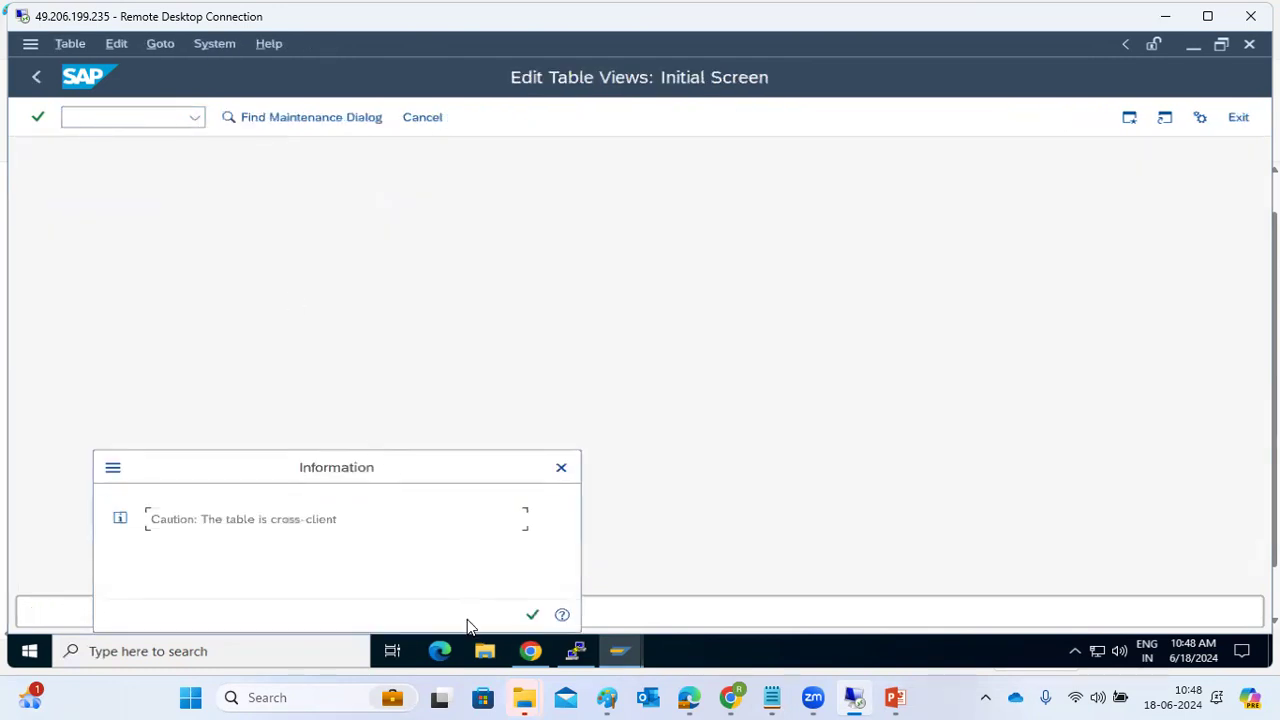
click(533, 618)
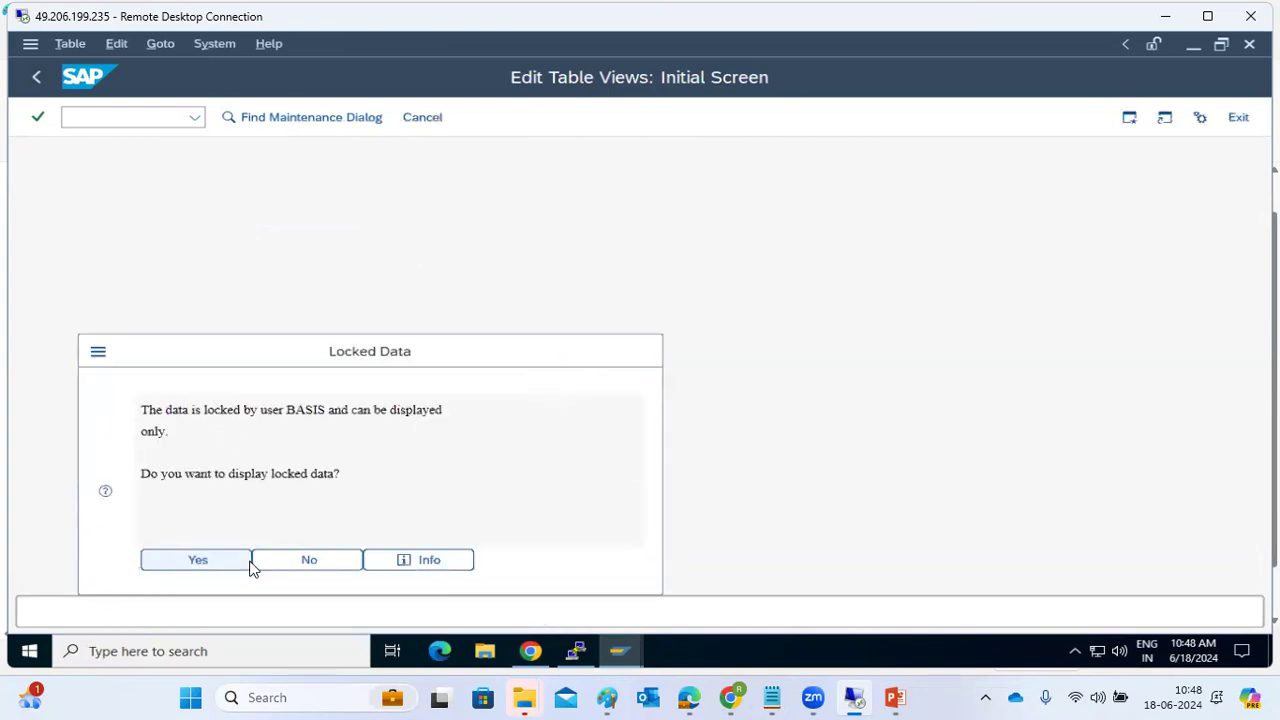
- Switch to the other SAP session and exit its logical systems maintenance view to SAP Easy Access
click(620, 651)
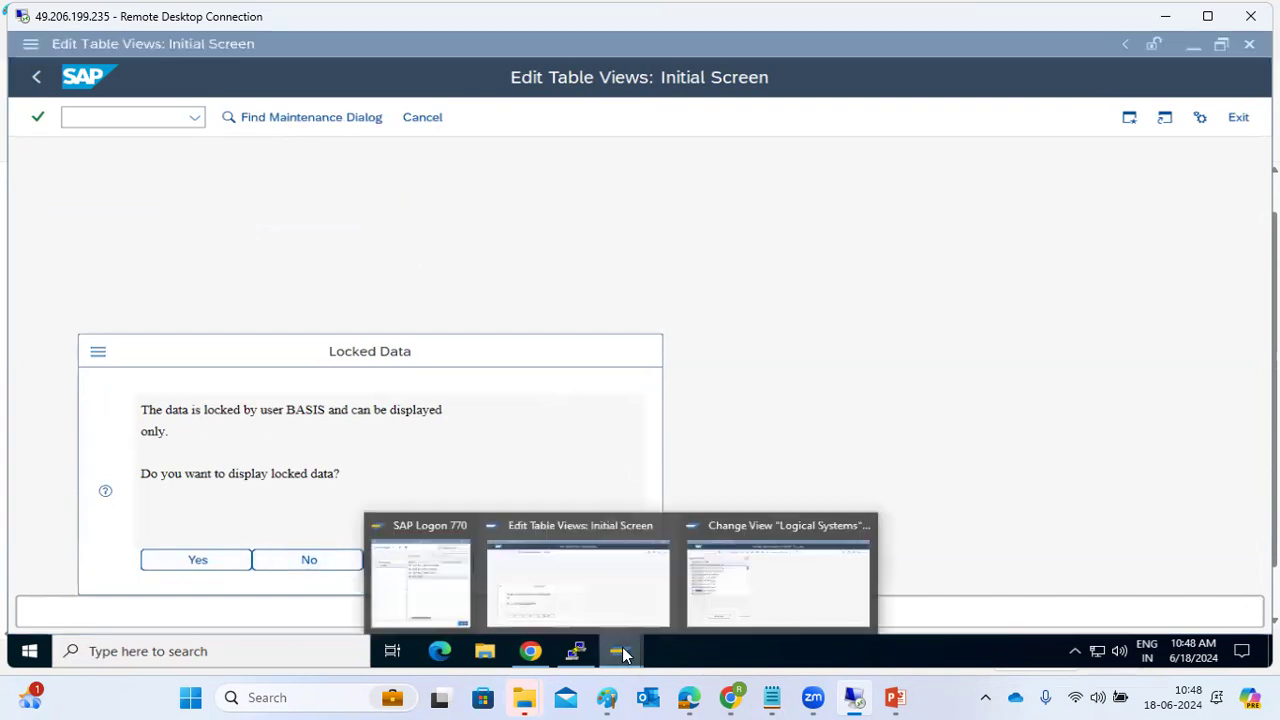
click(613, 611)
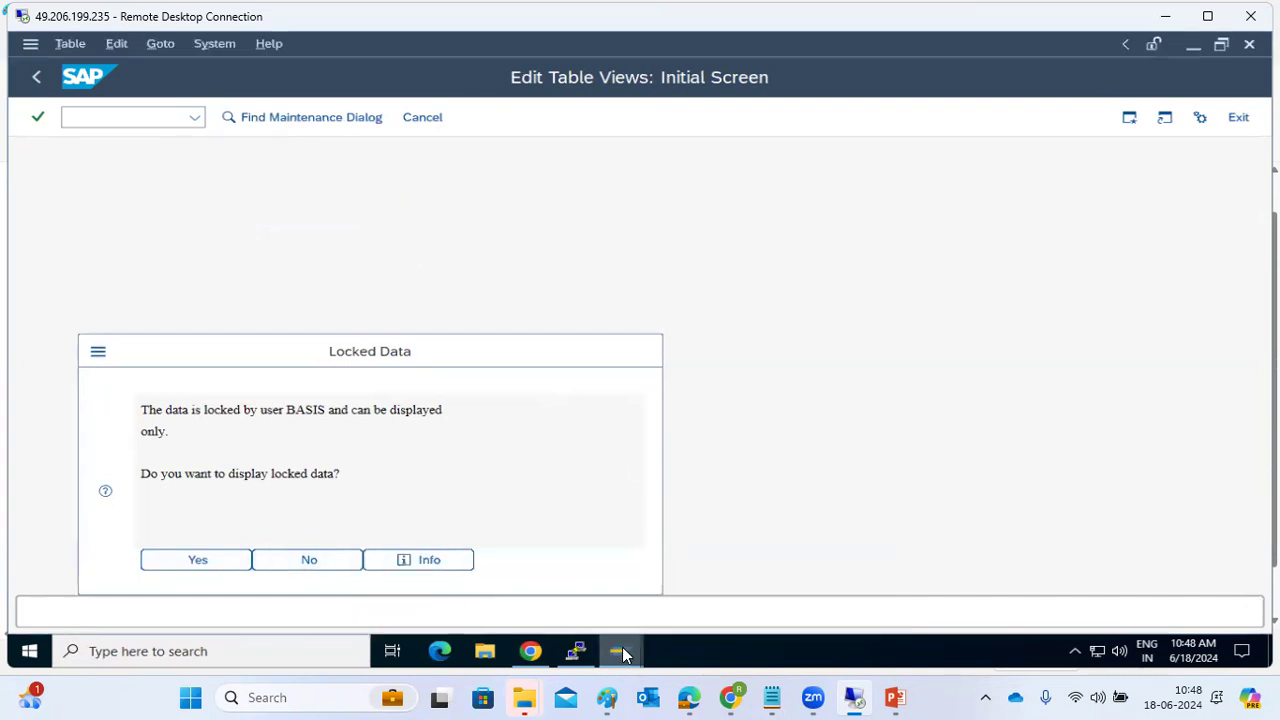
mouse_move(620, 651)
click(714, 584)
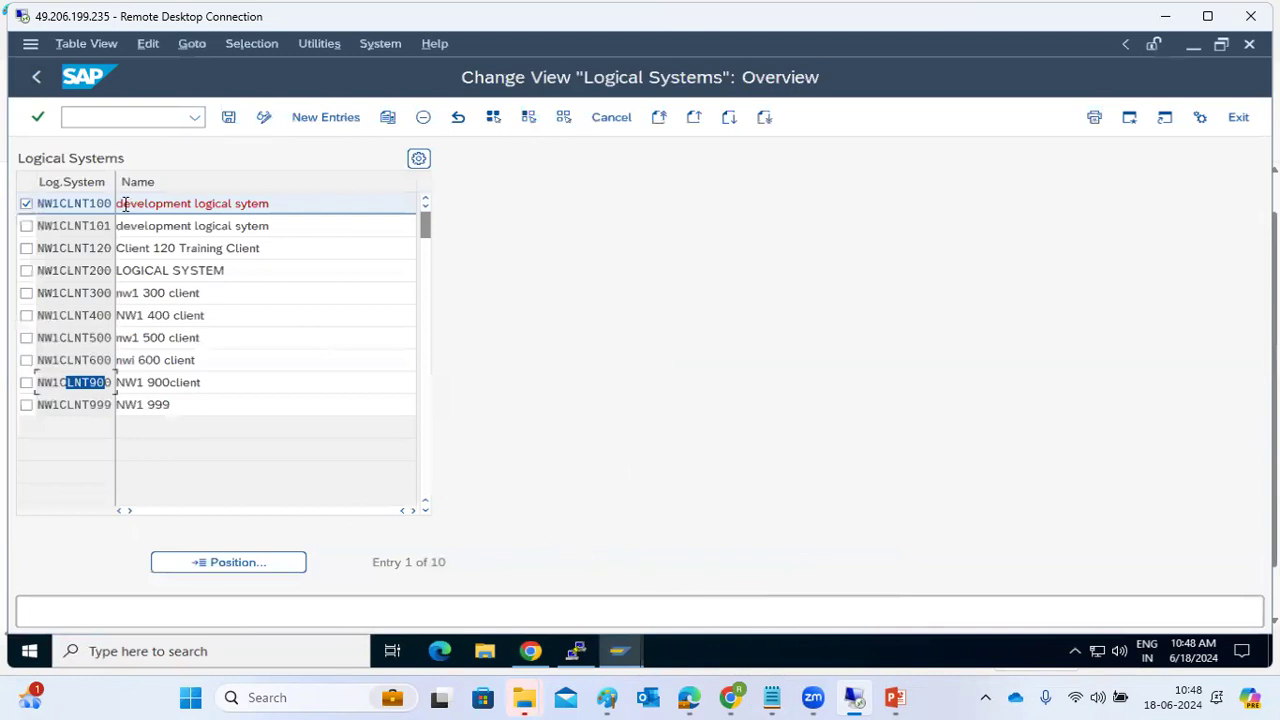
click(37, 77)
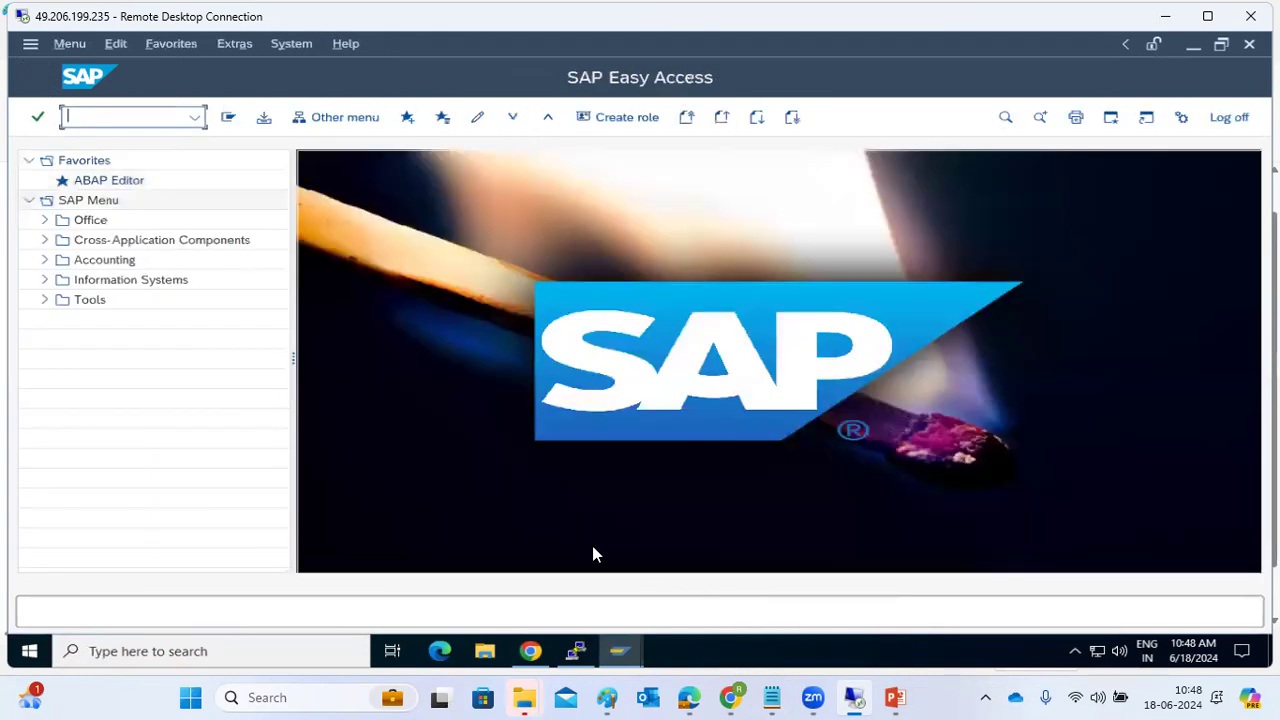
- Return to the session with the locked data prompt, check its help information, and decline displaying the locked data
mouse_move(632, 651)
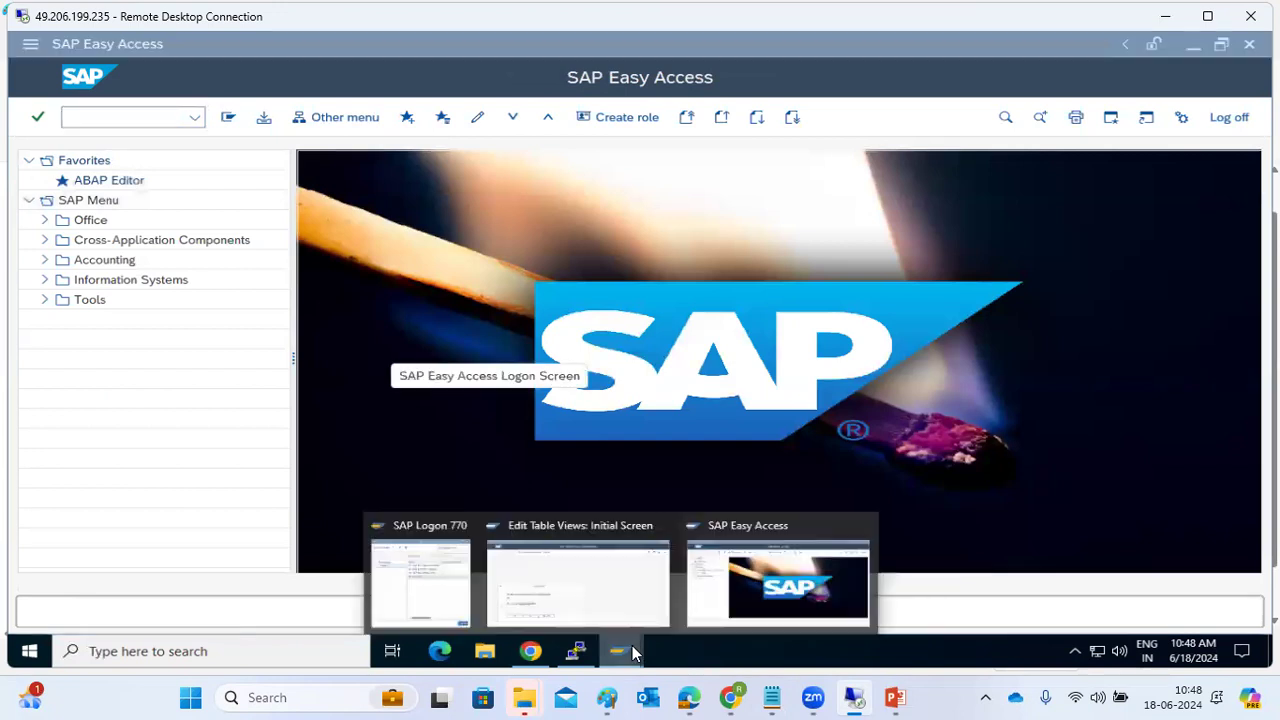
click(589, 591)
click(397, 560)
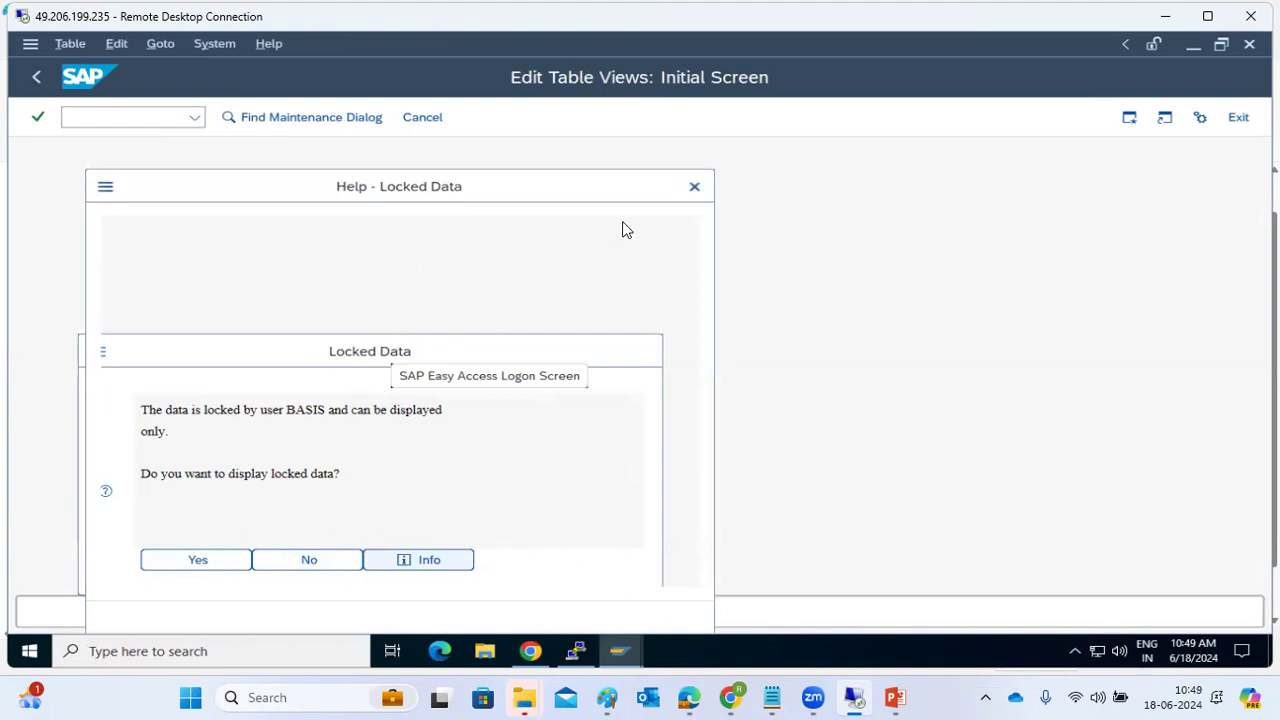
click(691, 191)
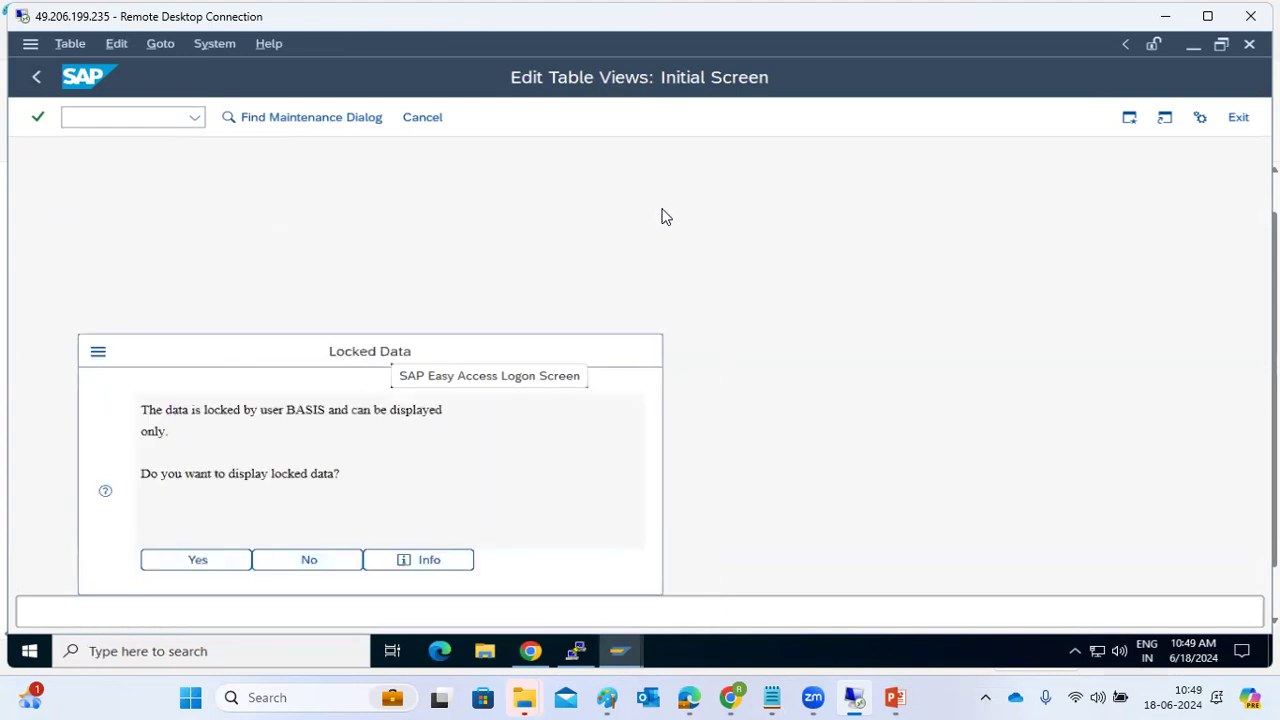
click(284, 564)
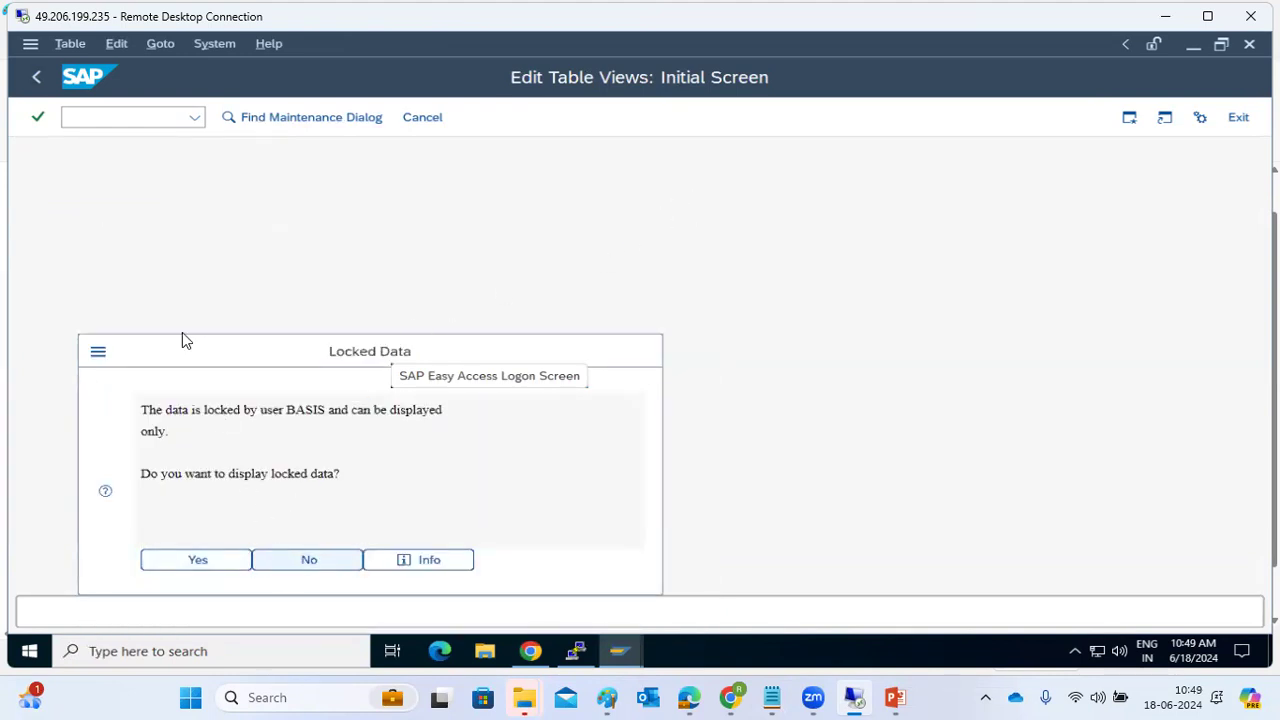
key(F3)
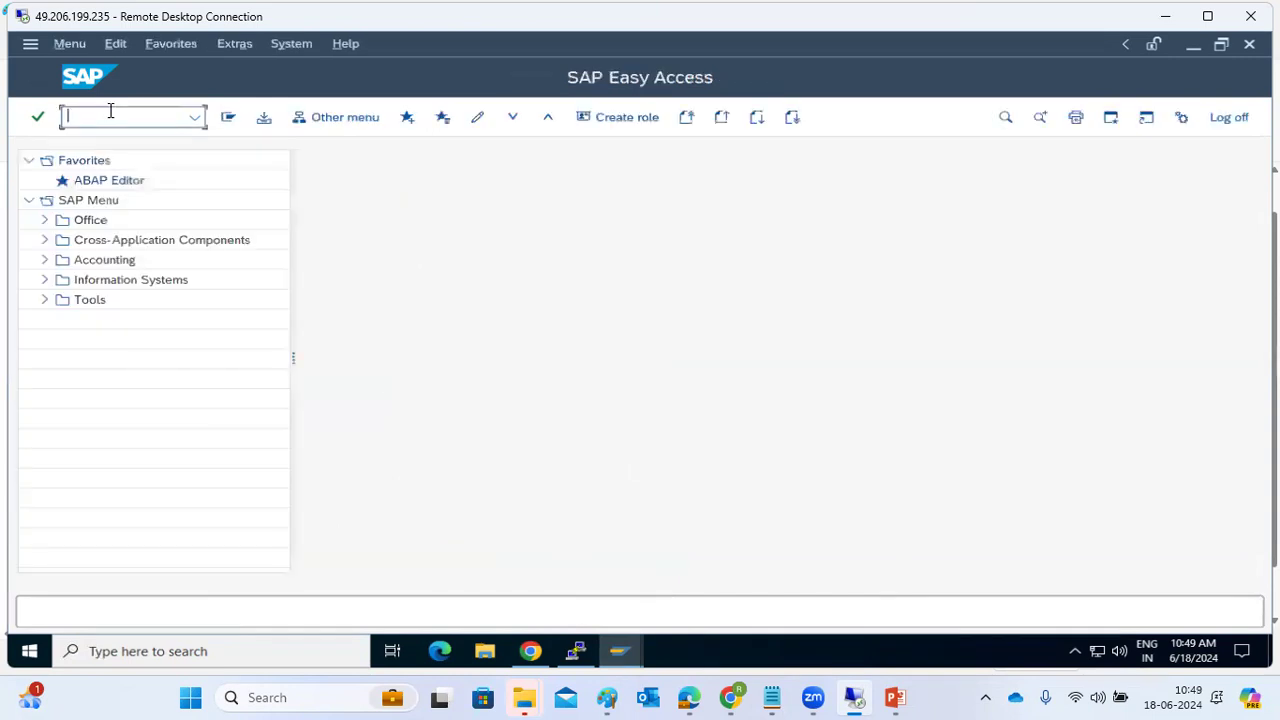
- Open the logical systems list with transaction /nbd54, highlighting the cross-client caution text before accepting it
text(/nbd54)
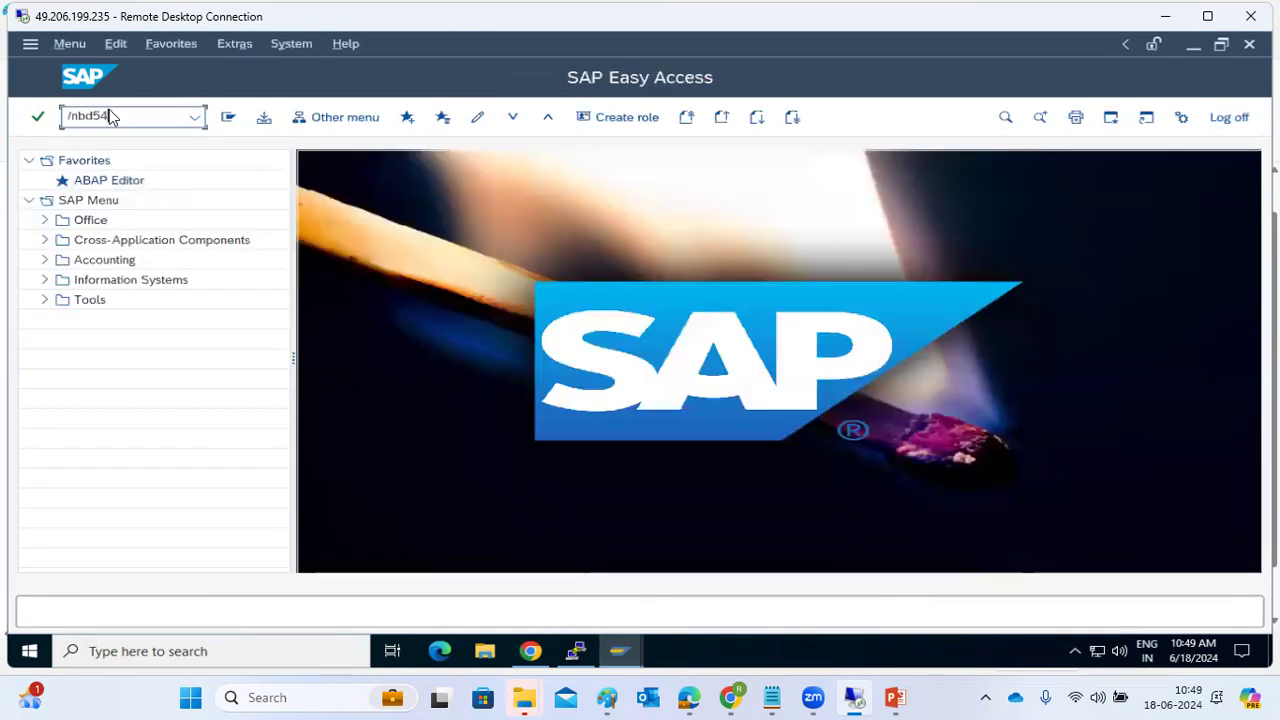
key(Return)
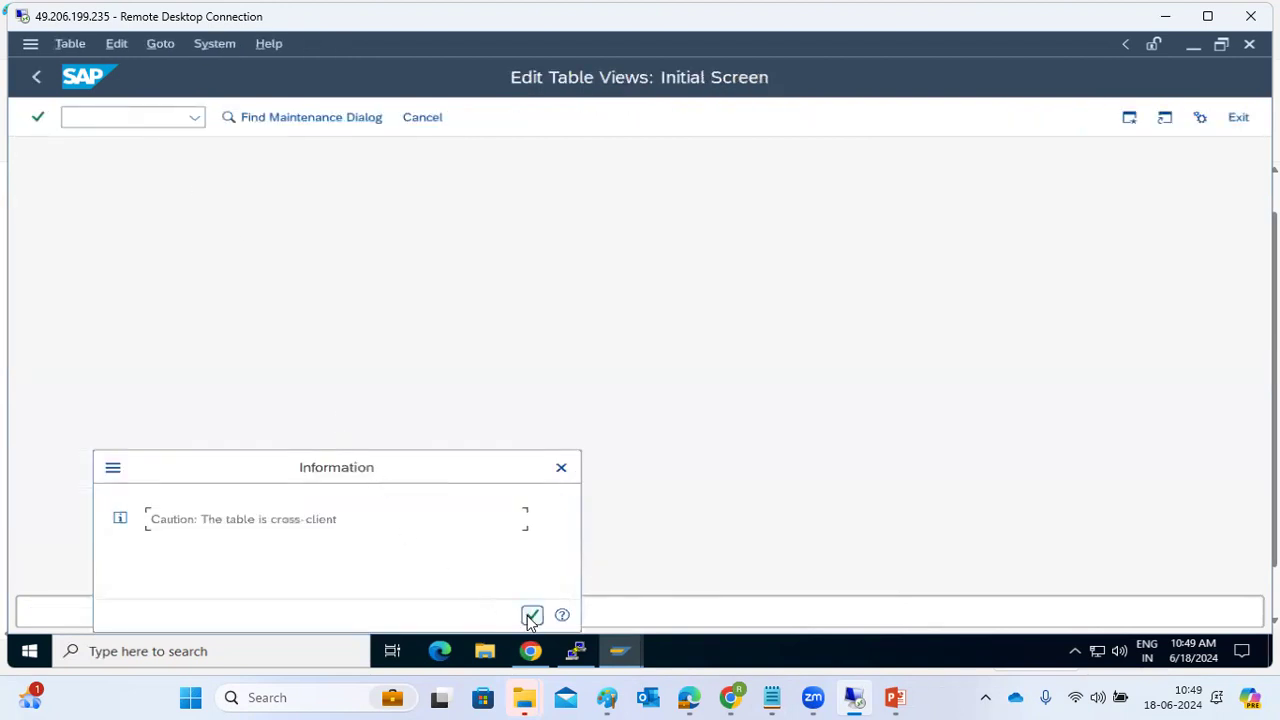
drag(243, 518, 322, 519)
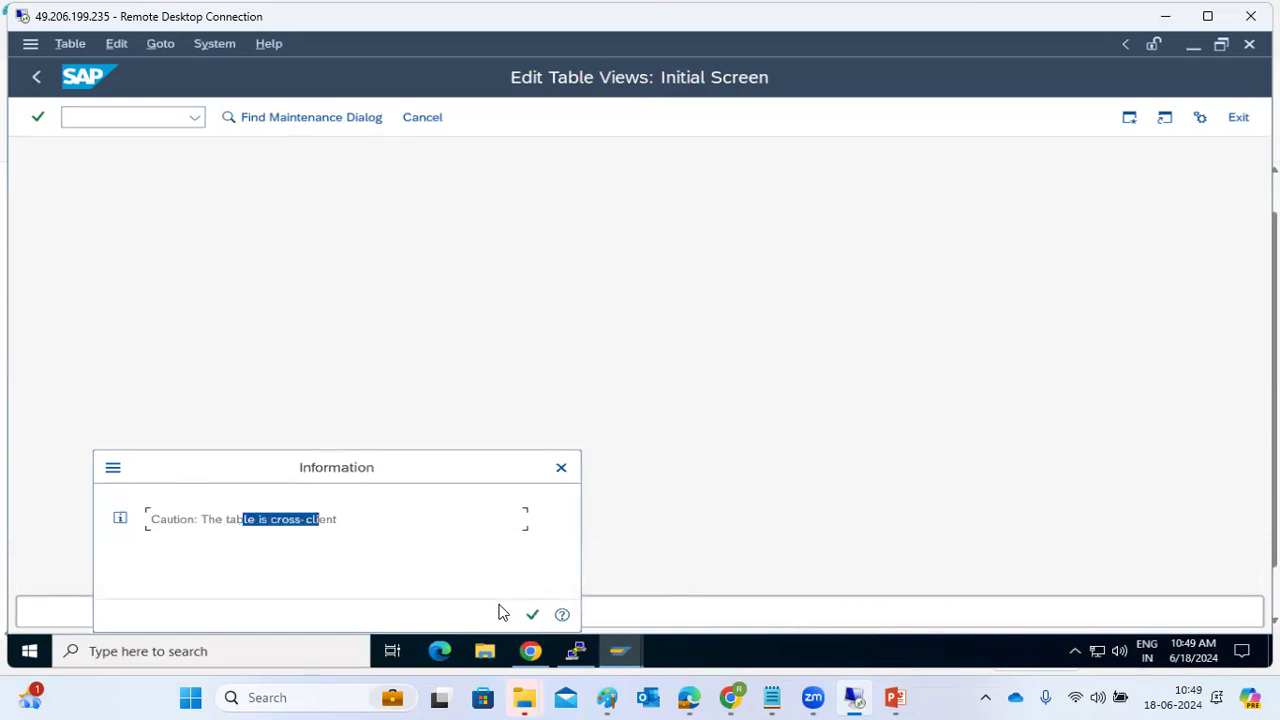
click(531, 615)
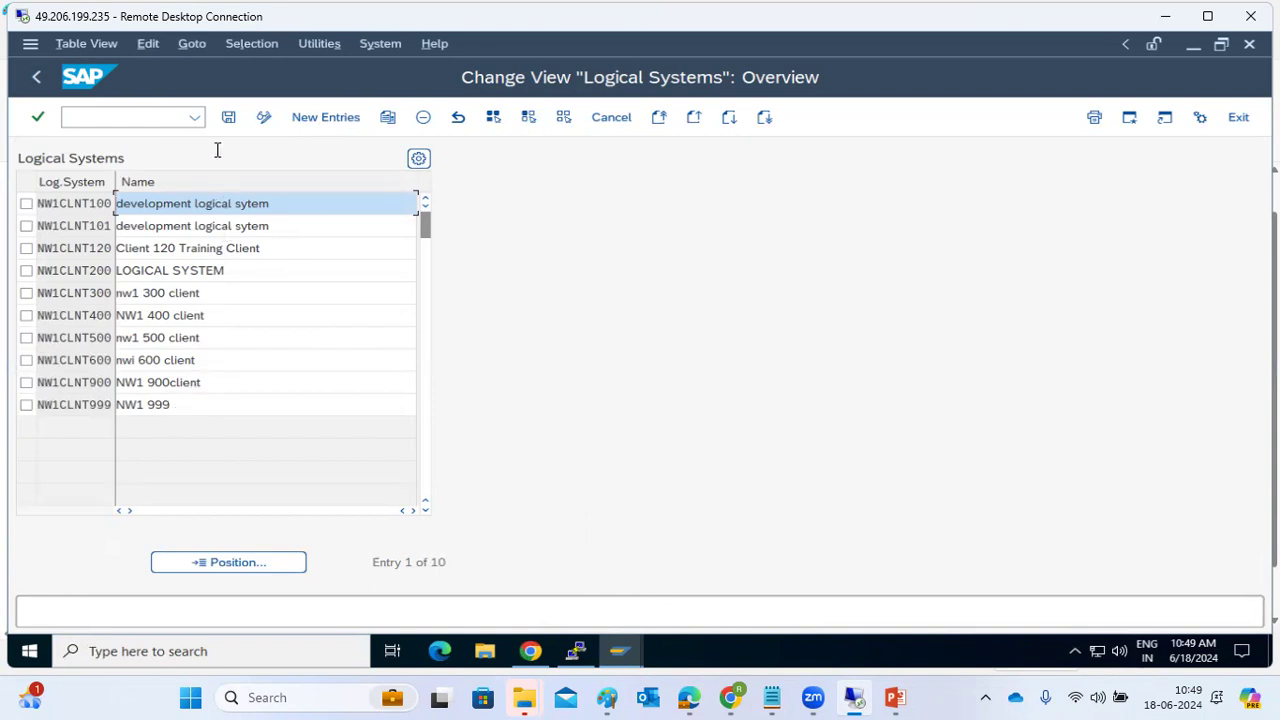
- Exit the logical systems list, run transaction scc4, and open client 900's details in change mode, accepting the cross-client caution
click(38, 80)
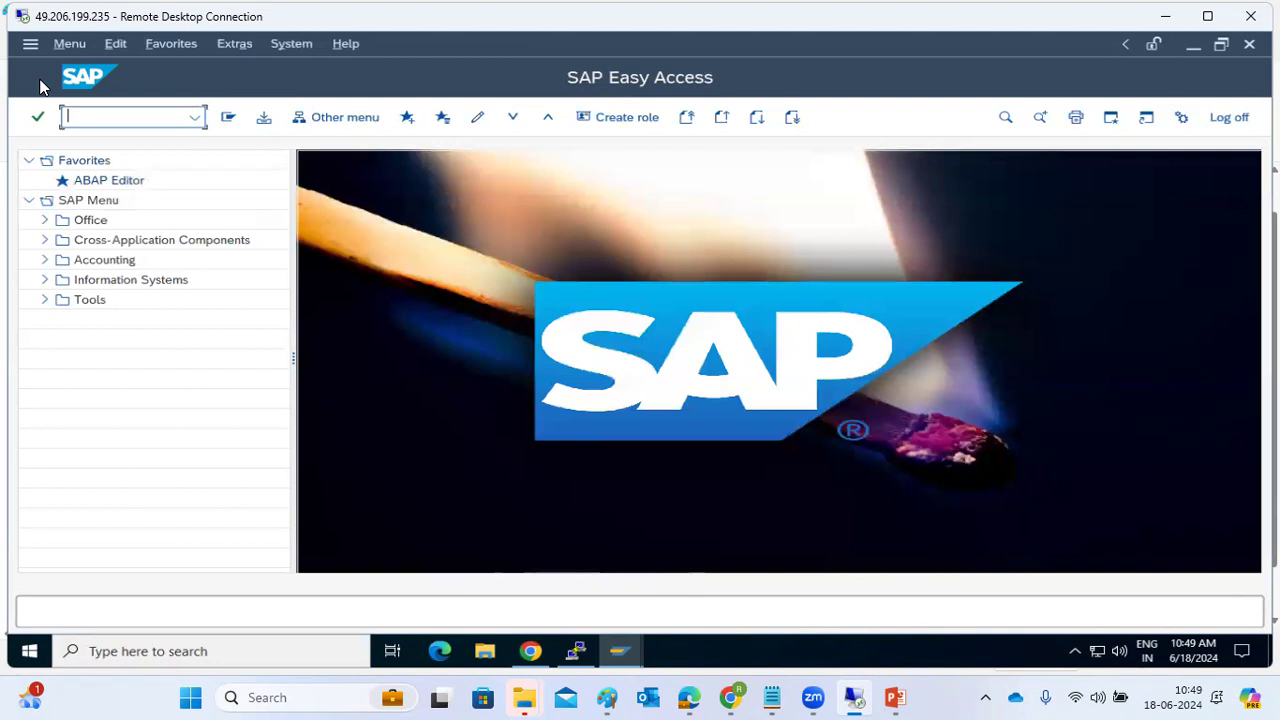
text(scc4)
key(Return)
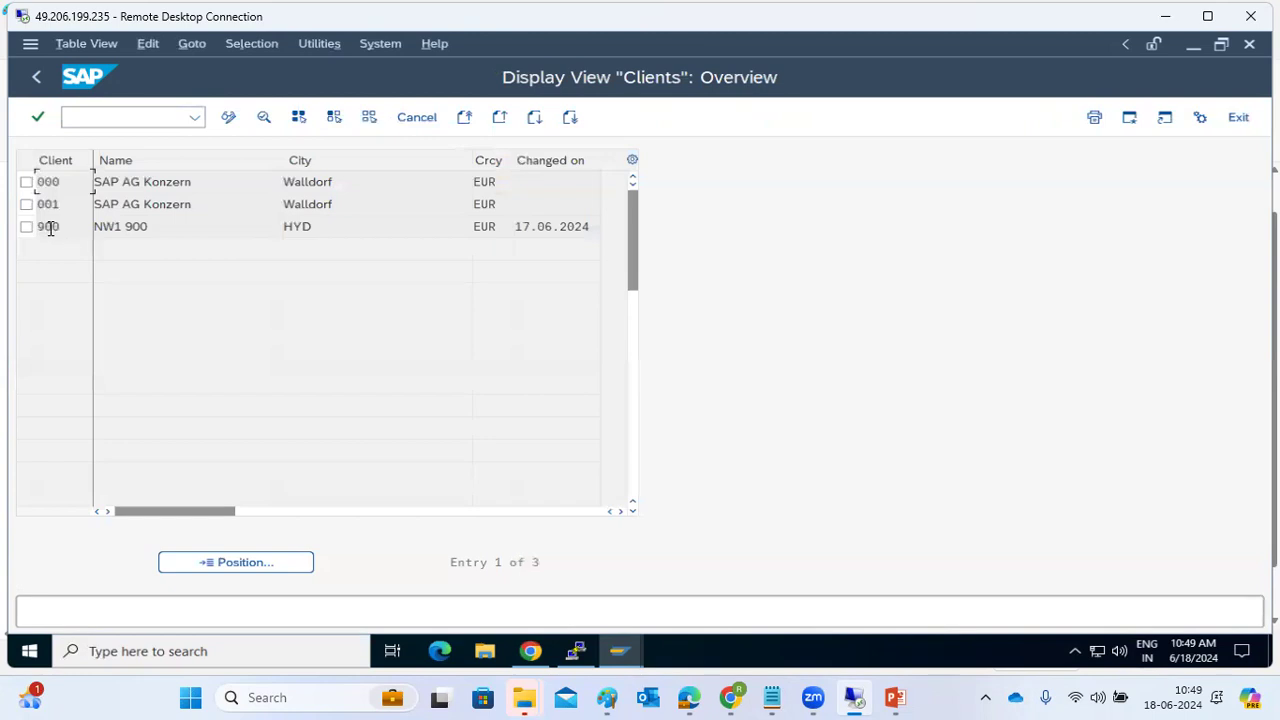
click(76, 222)
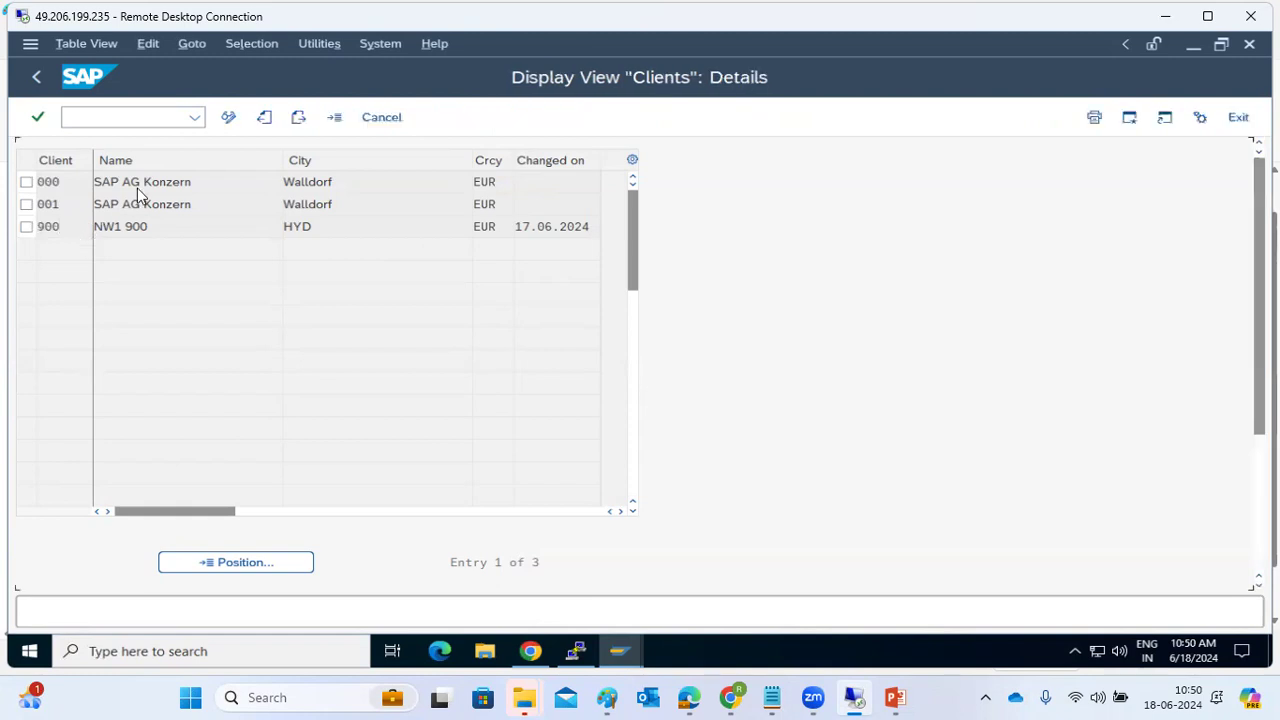
click(231, 120)
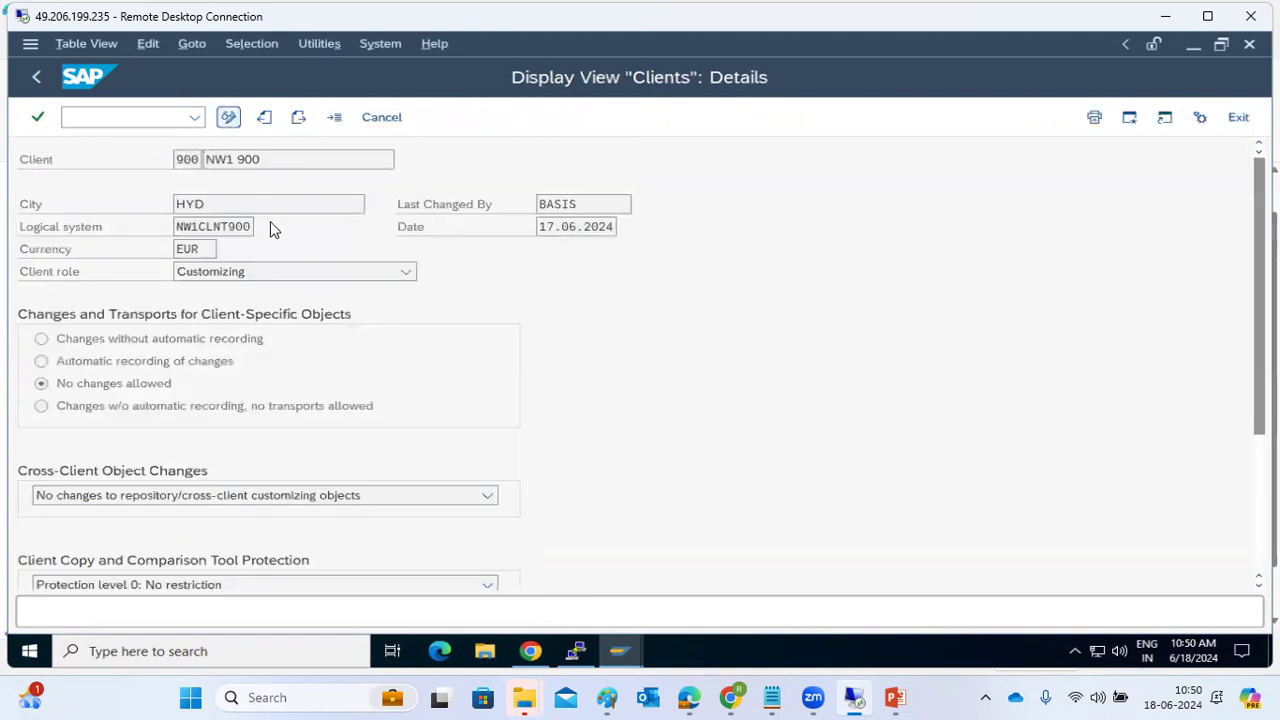
click(531, 614)
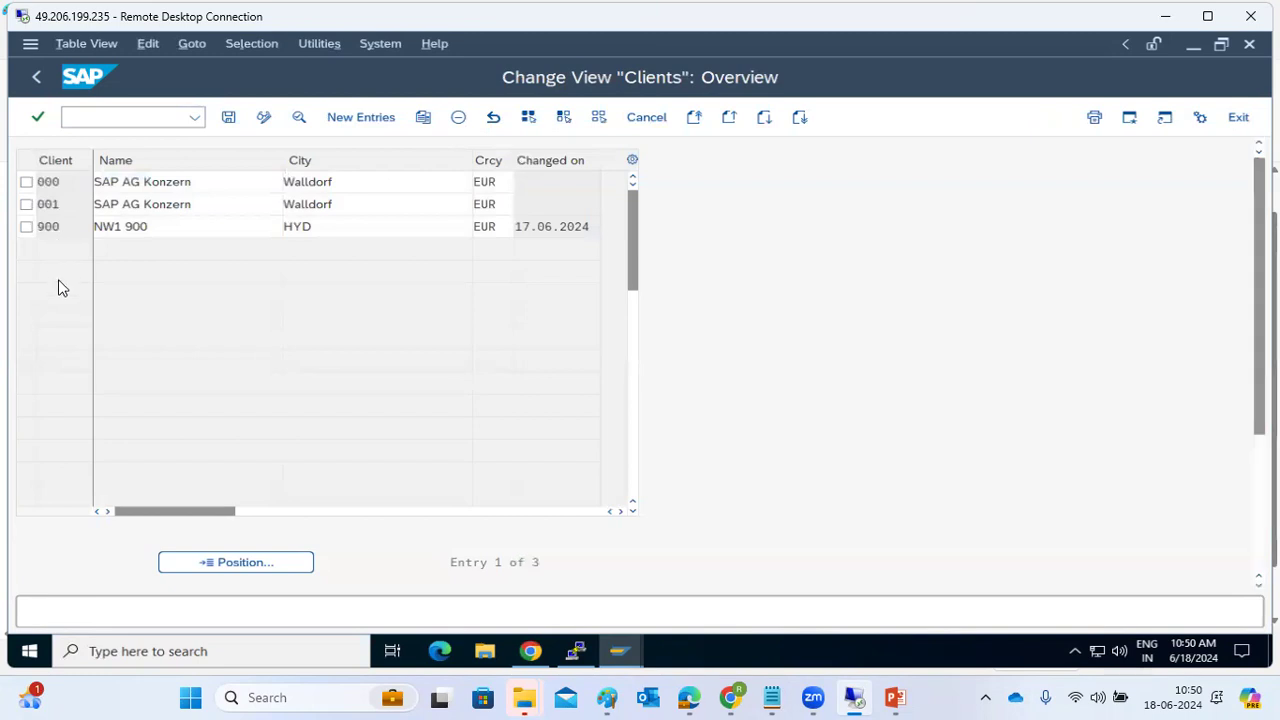
- Set client 900 to "Automatic recording of changes" and "Changes to repository and cross-client customizing allowed", save, and exit client maintenance
click(41, 361)
click(92, 497)
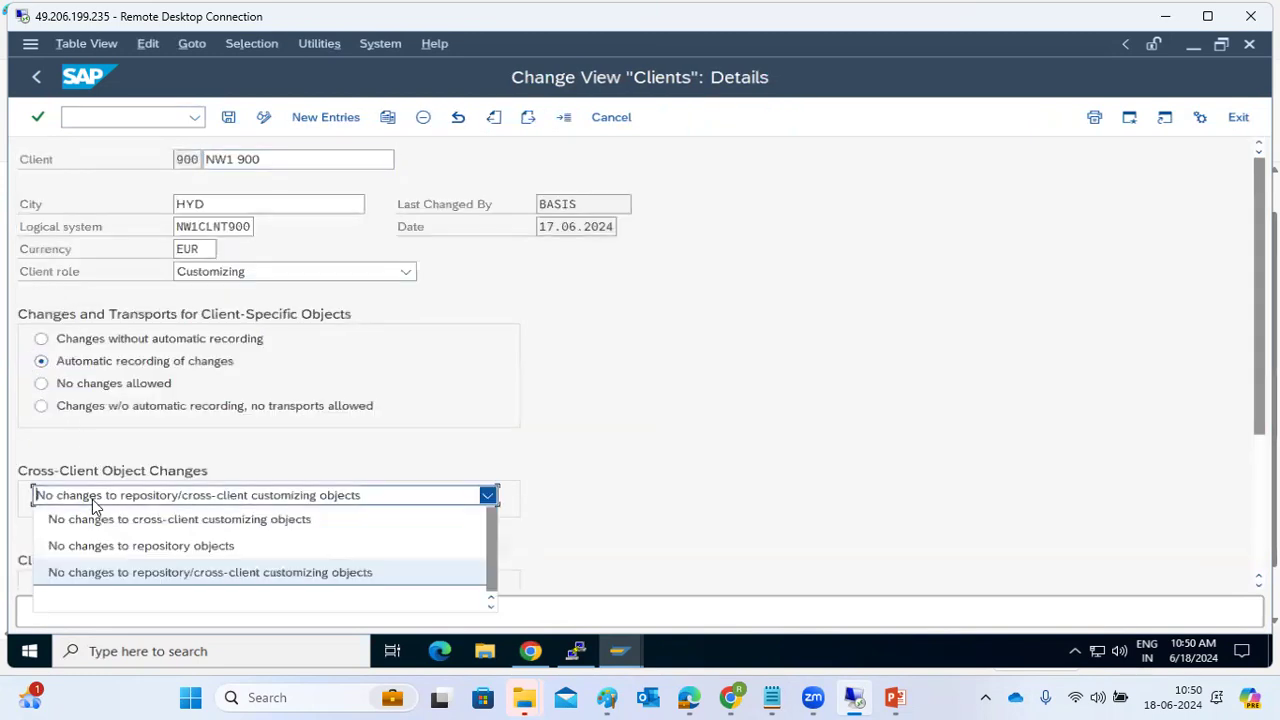
click(103, 521)
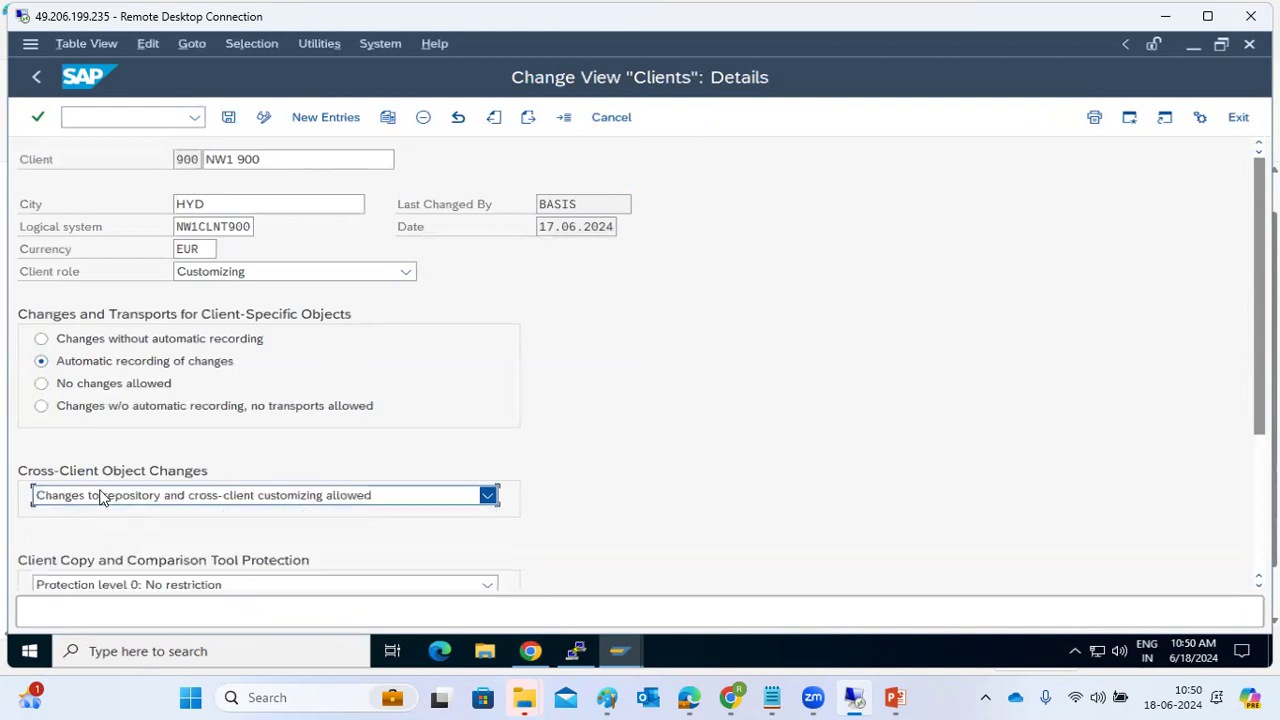
click(228, 118)
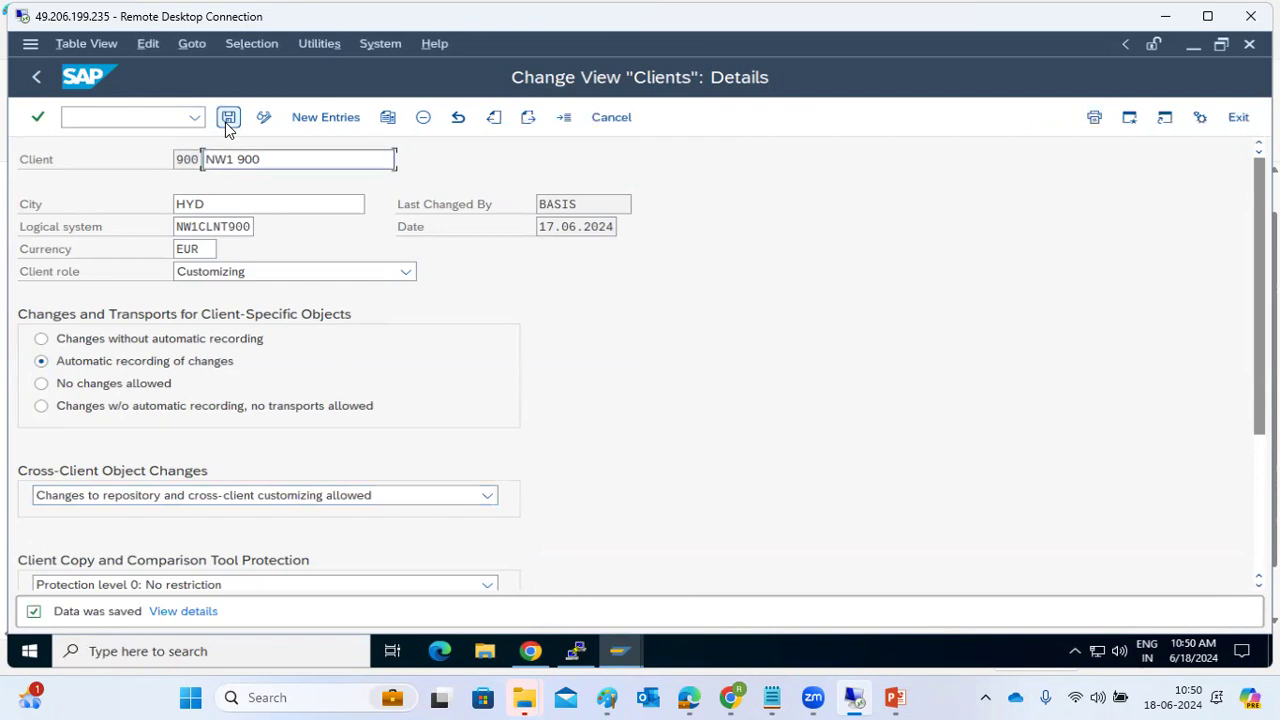
click(228, 122)
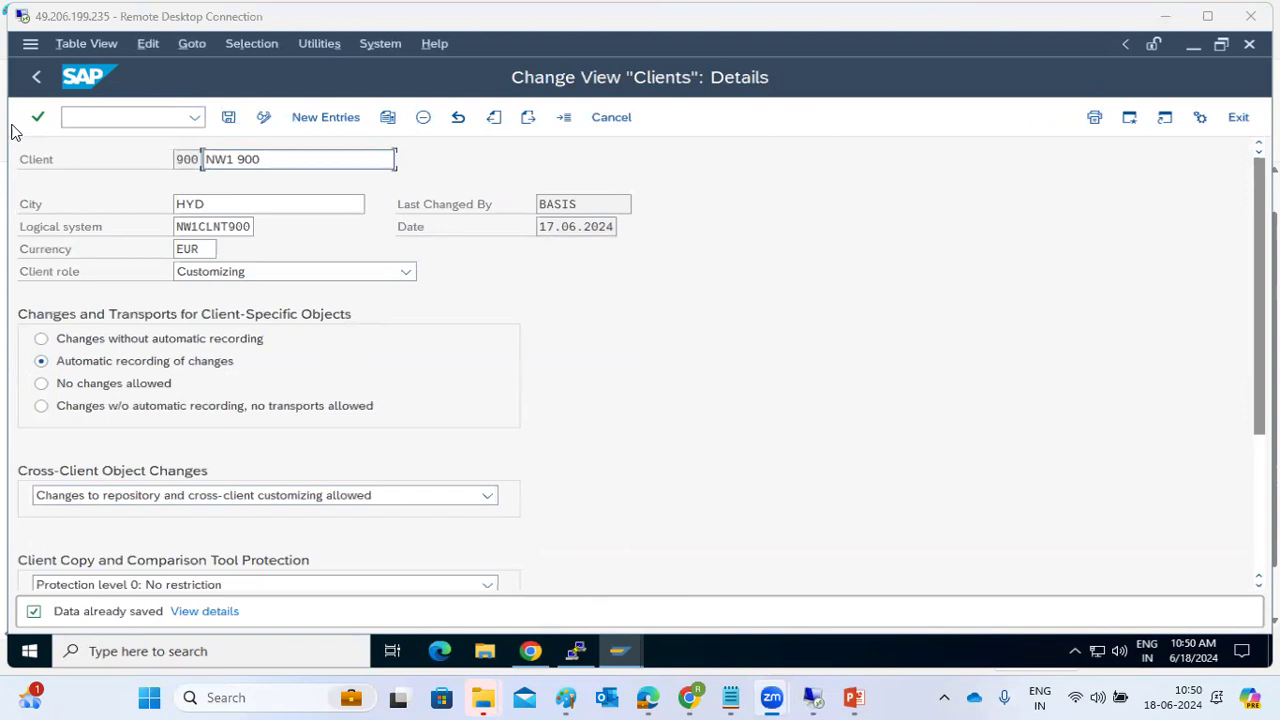
click(35, 78)
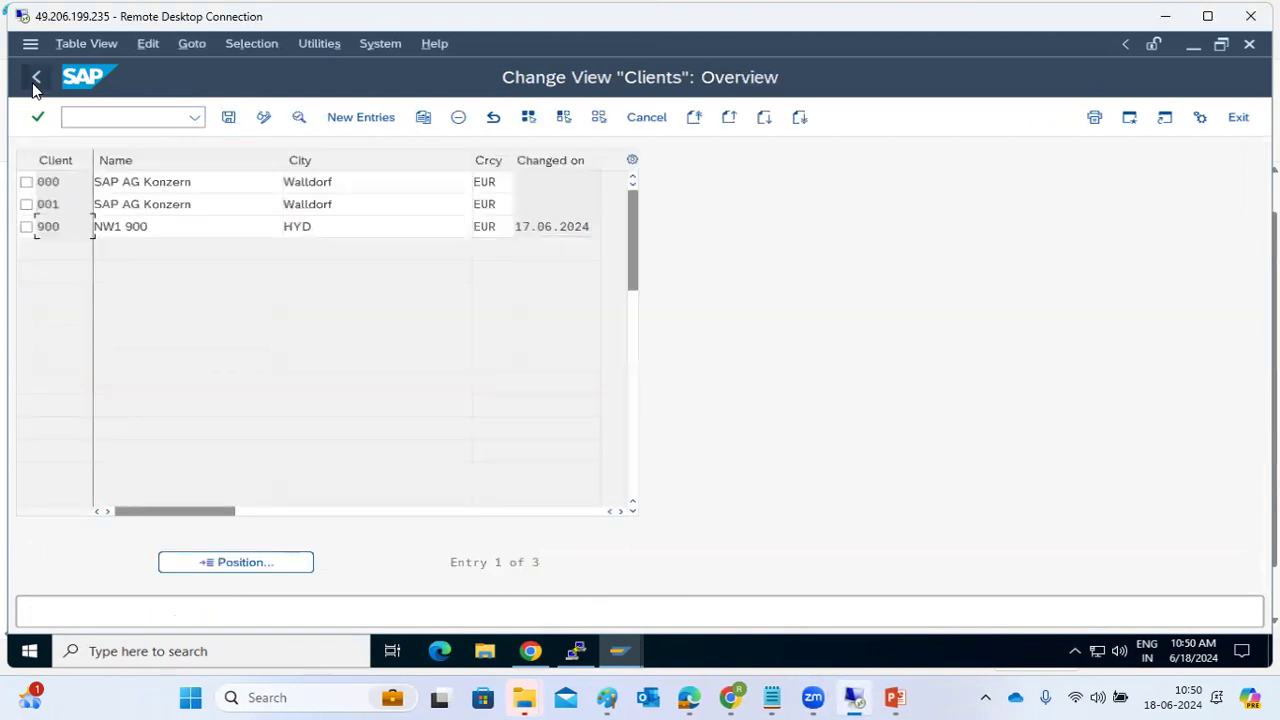
click(35, 80)
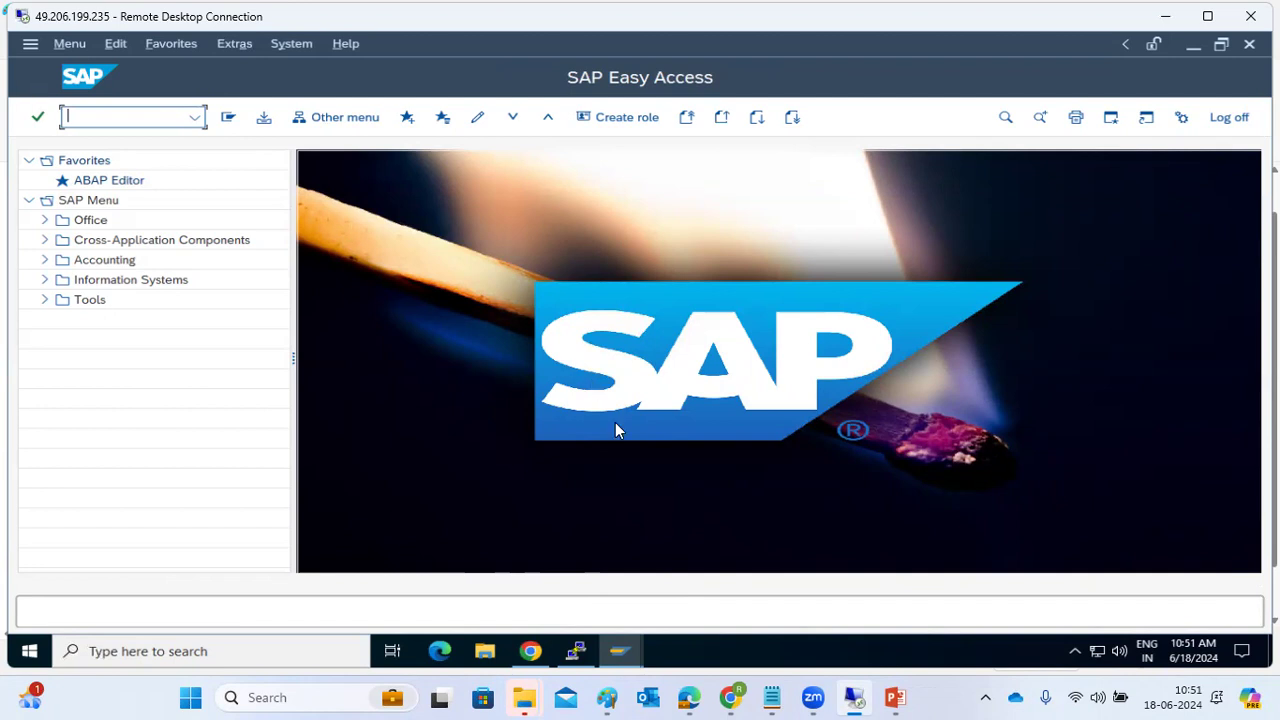
- Check the SAP Logon window, return to the SAP Easy Access session, and run transaction stms
click(622, 651)
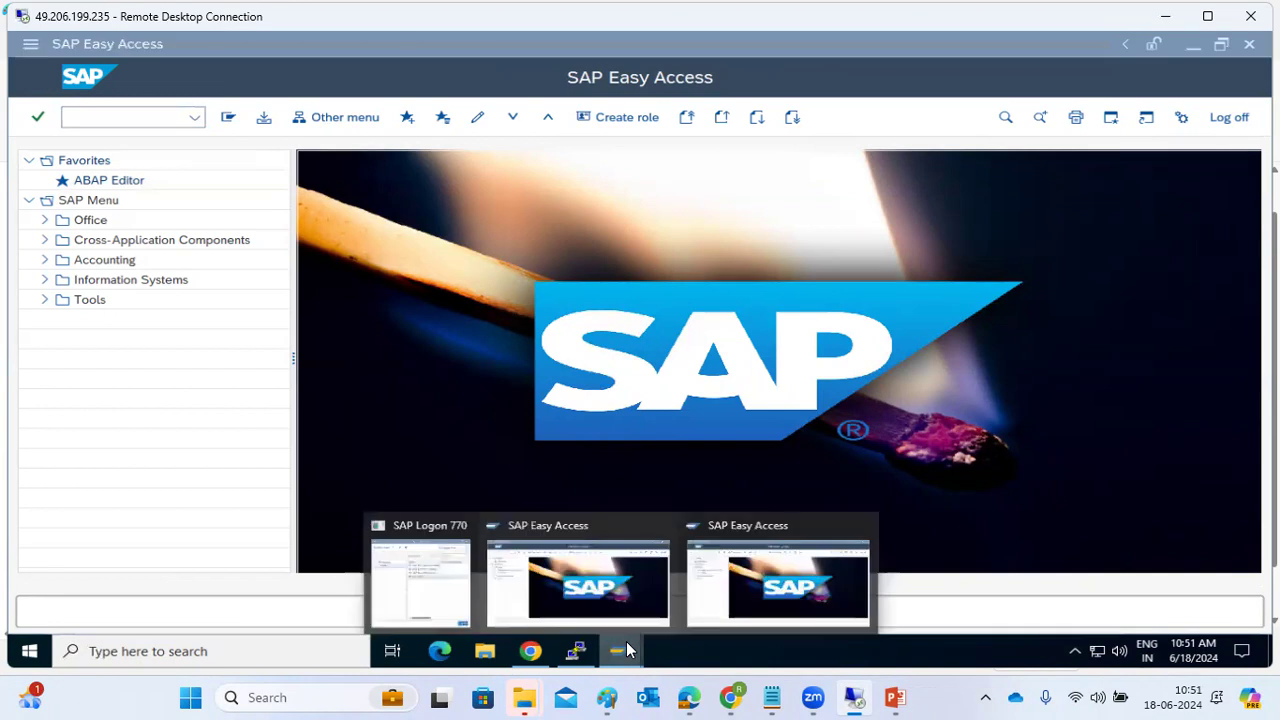
click(455, 562)
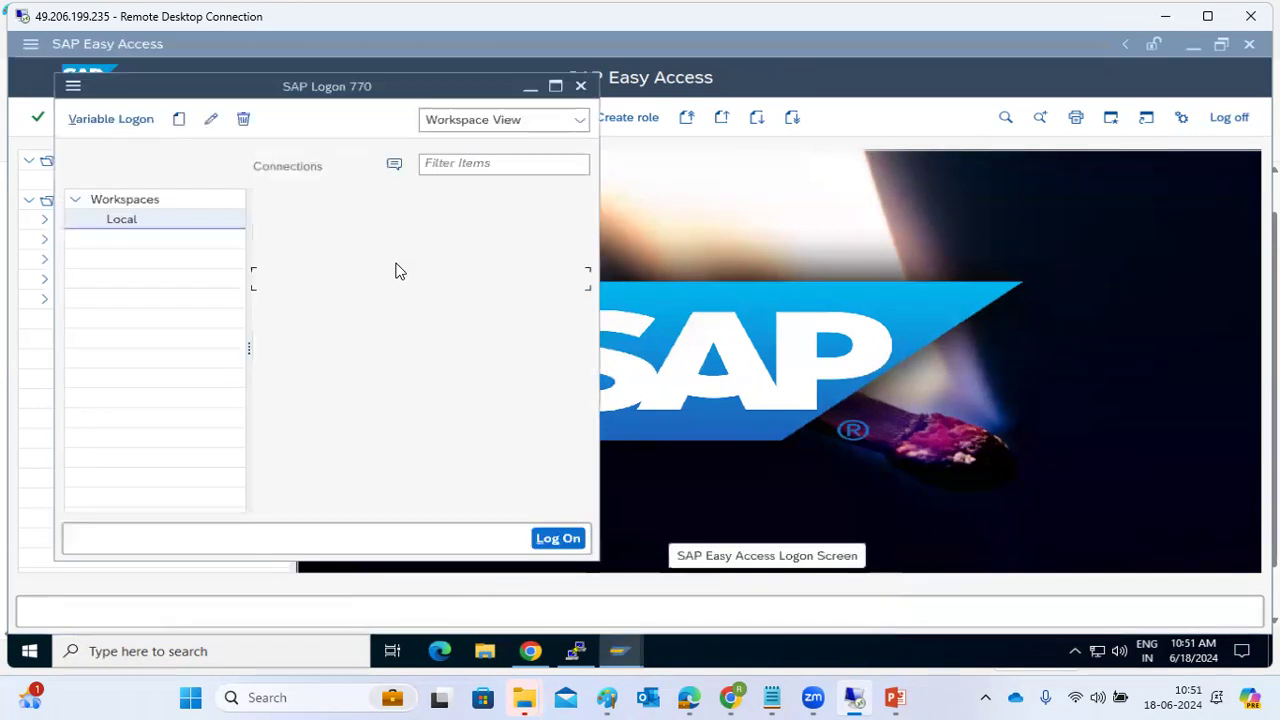
click(537, 199)
click(126, 118)
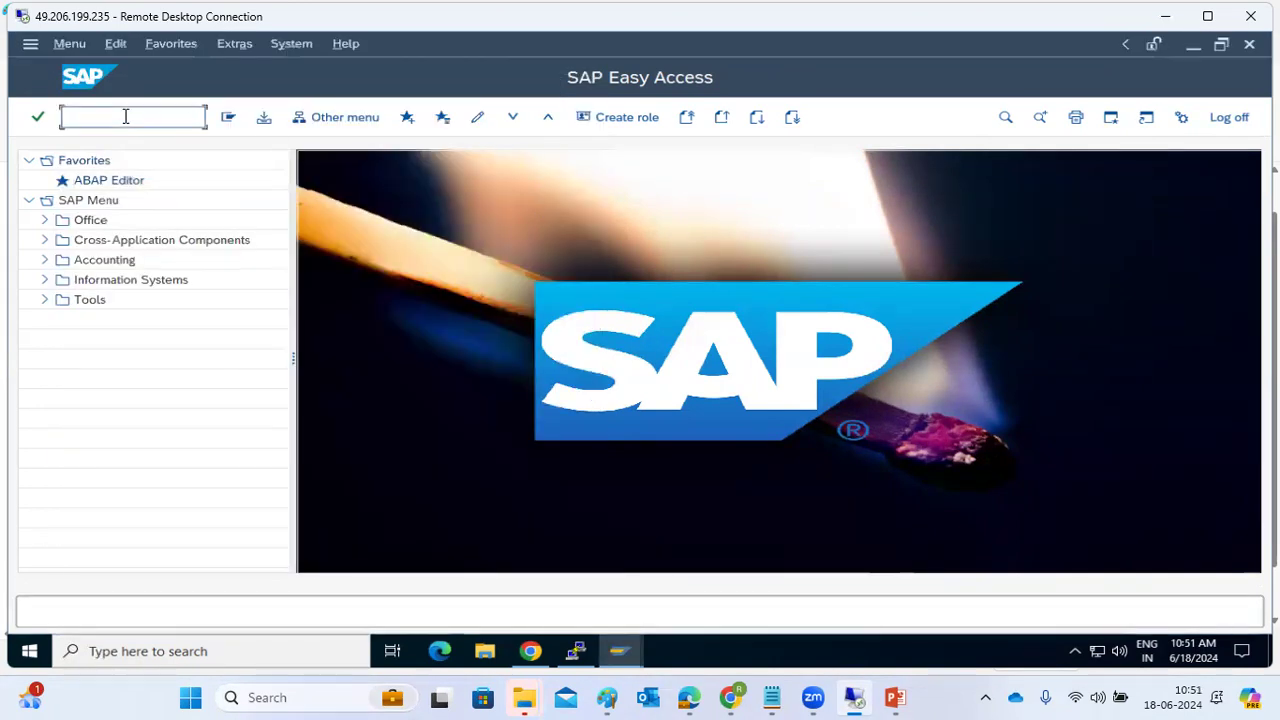
text(stms)
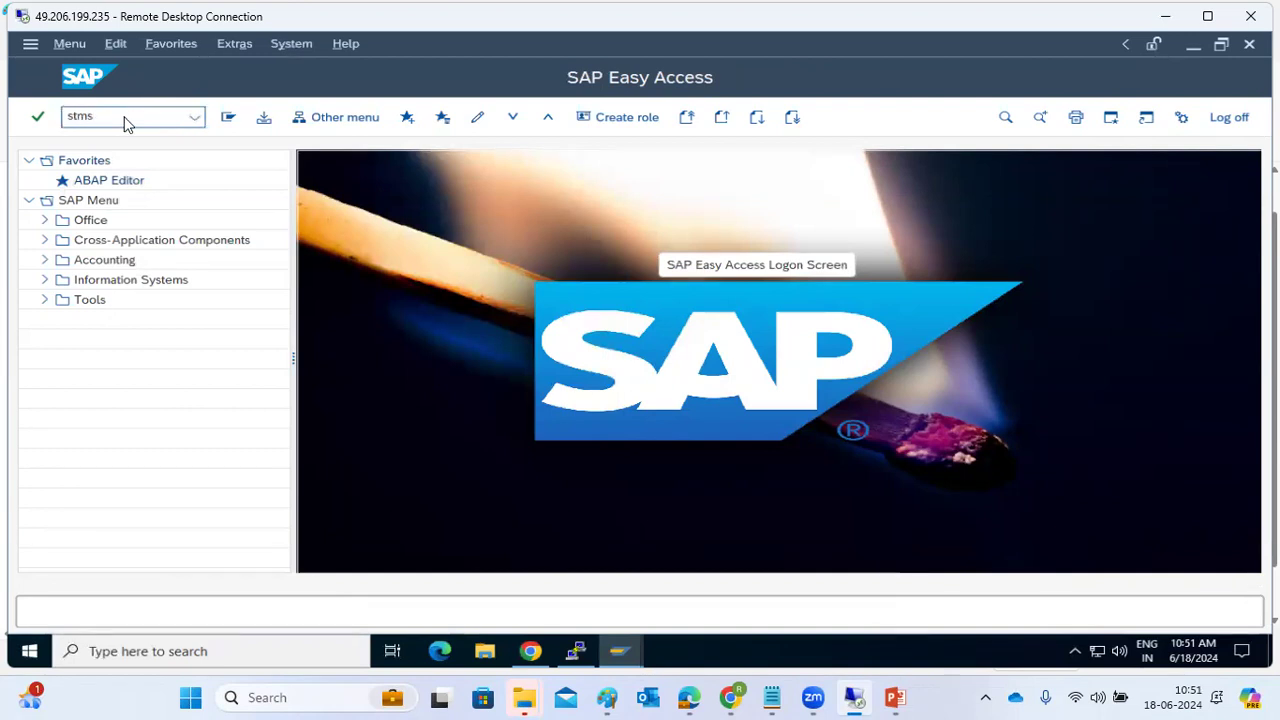
key(Return)
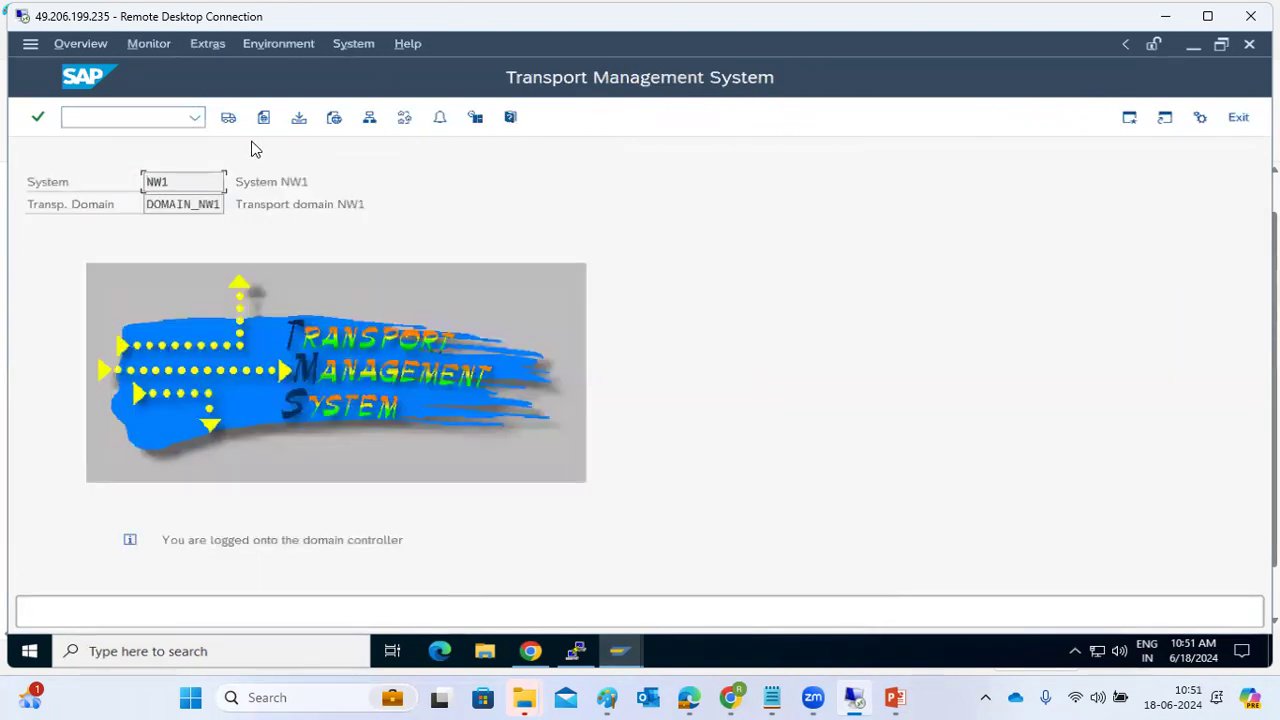
- Look through the import overview, the transport worklist and the system overview of DOMAIN_NW1, returning to the Transport Management System start screen
click(226, 118)
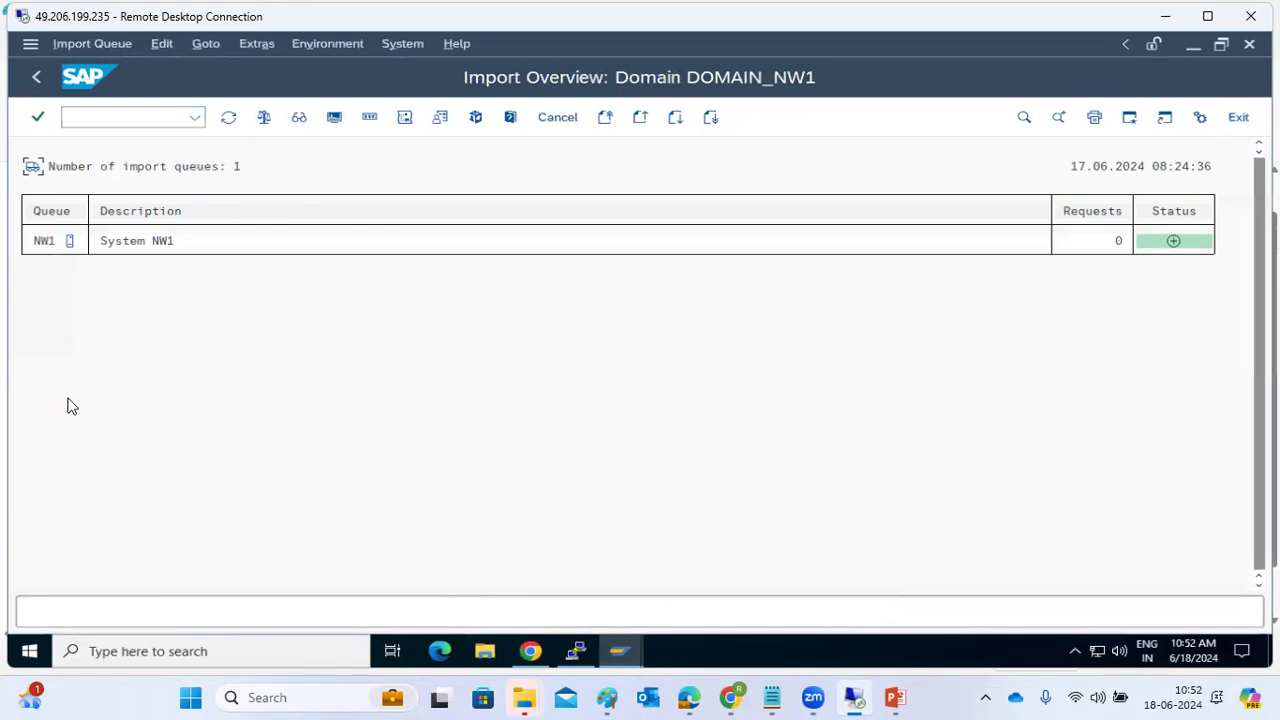
click(35, 78)
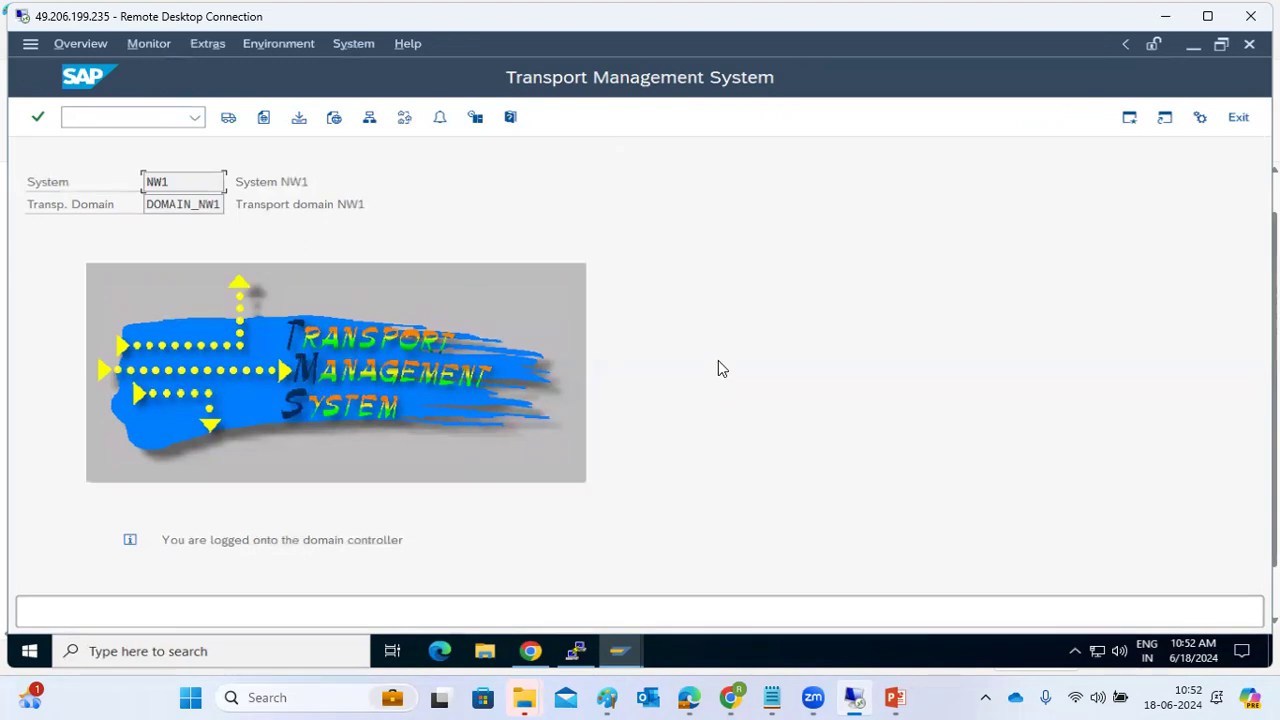
click(300, 118)
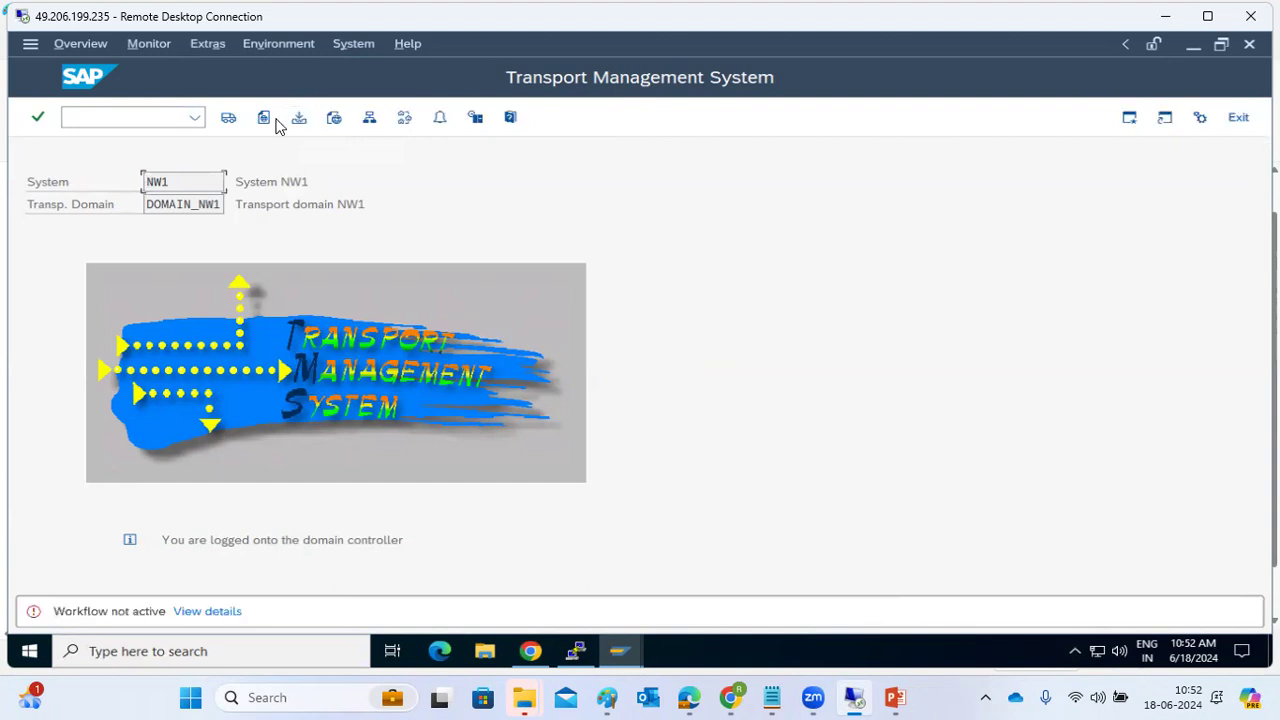
click(359, 119)
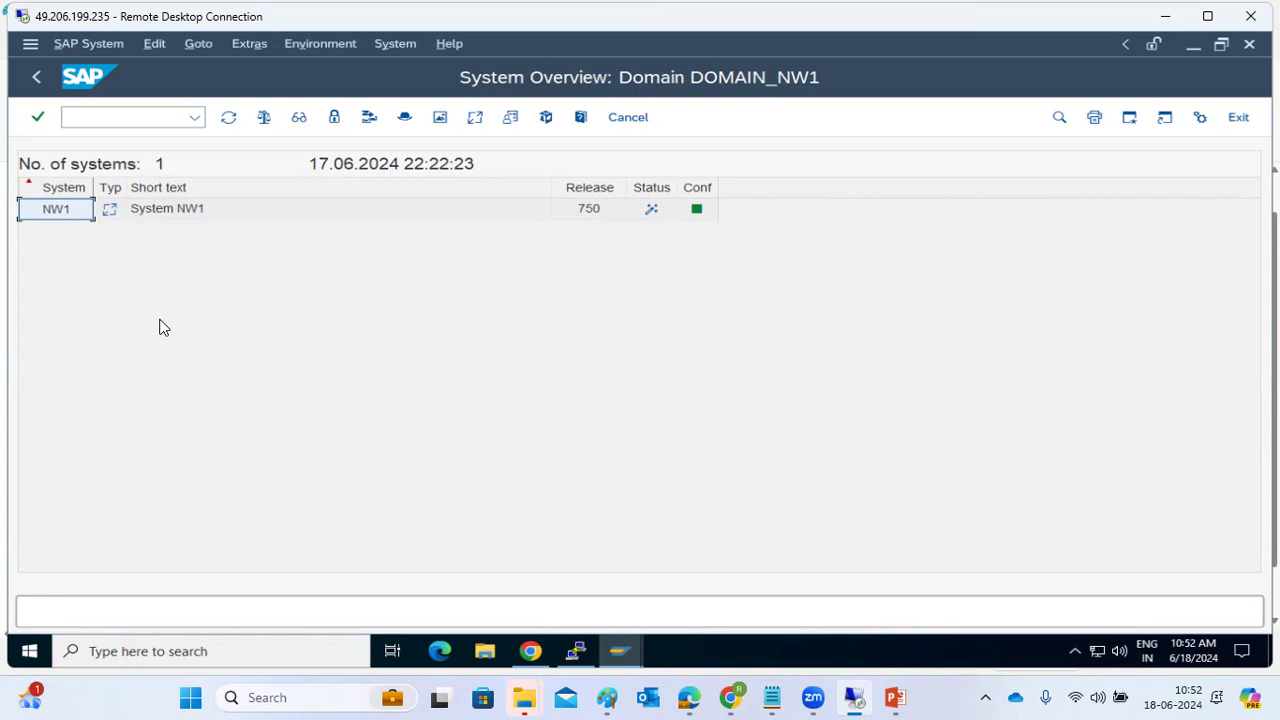
click(37, 77)
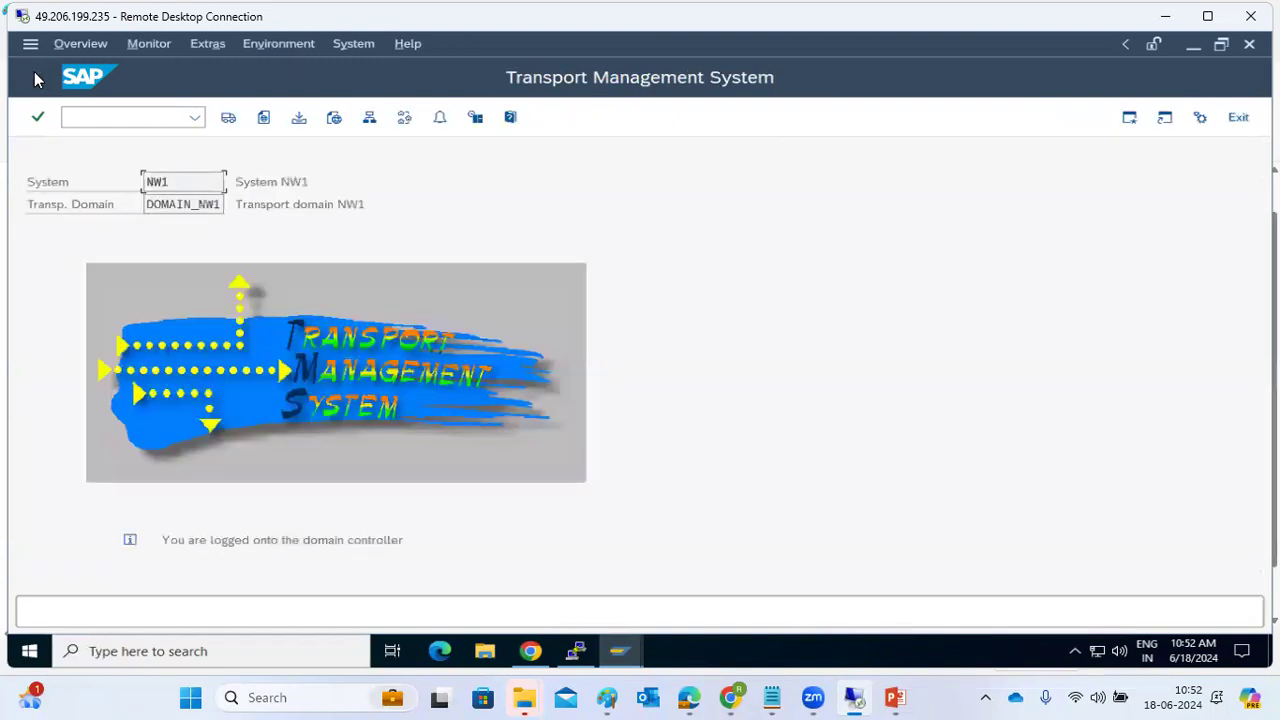
- Run transaction /nsa38 and enter RS as the program name, dismissing the suggestion list
click(75, 124)
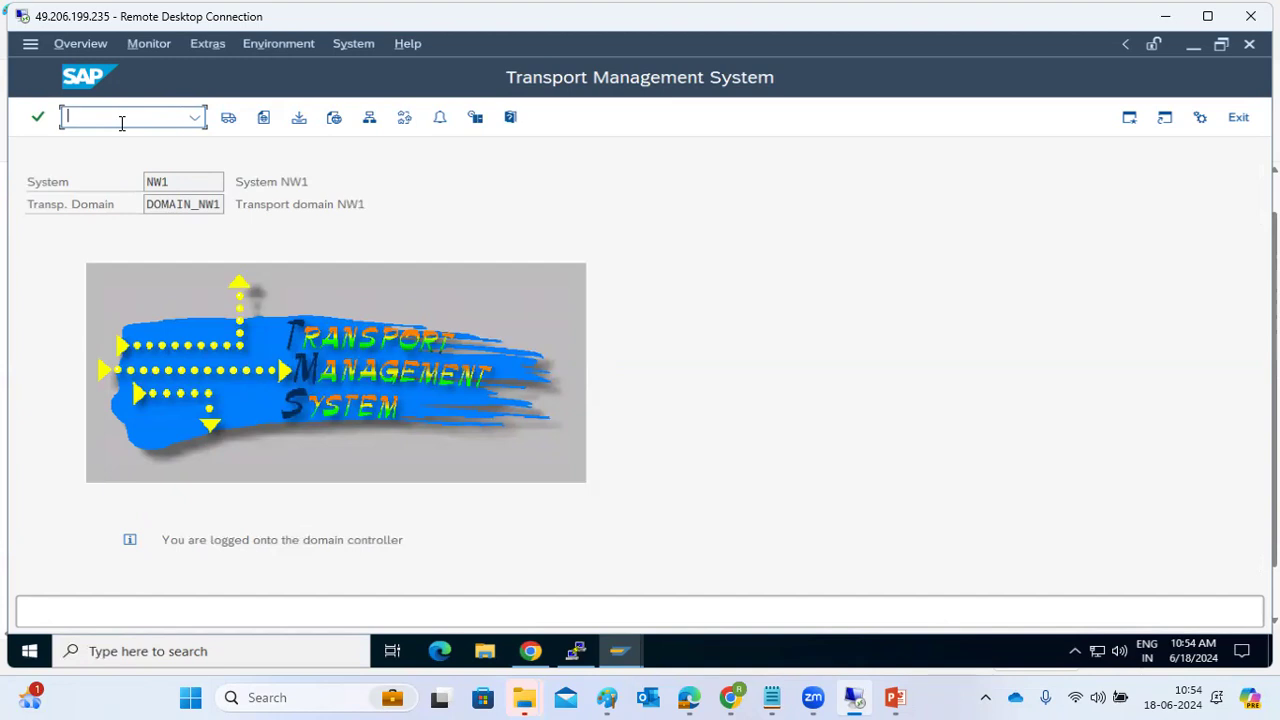
text(/nsa38)
key(Return)
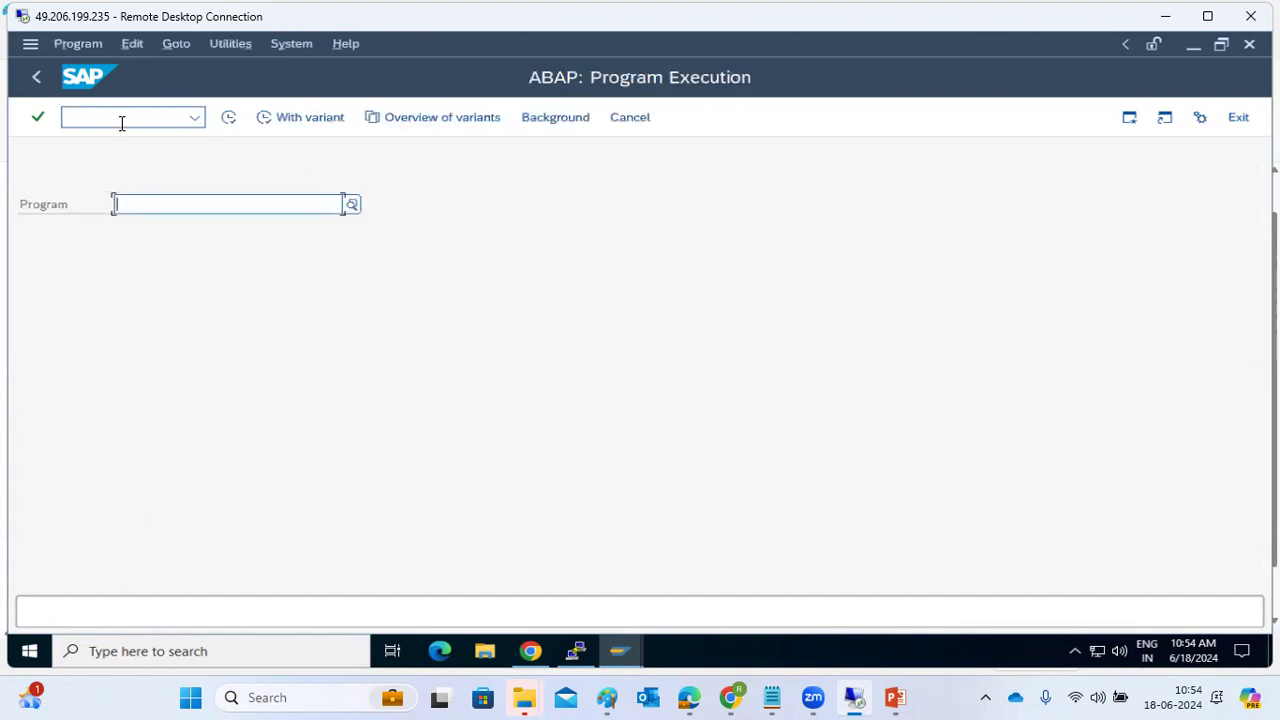
text(RS)
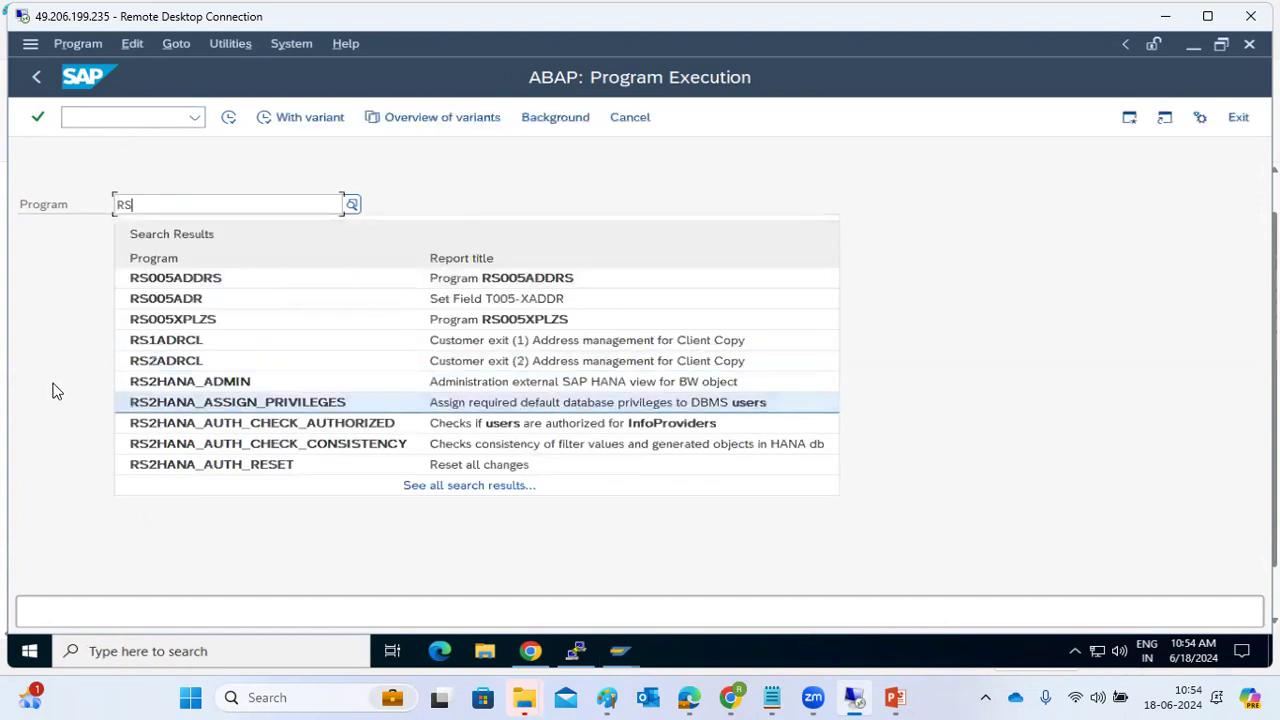
click(329, 552)
- Switch to Paint and add the text "CLIENT COPIES —" in the empty area below the logical system note
click(607, 697)
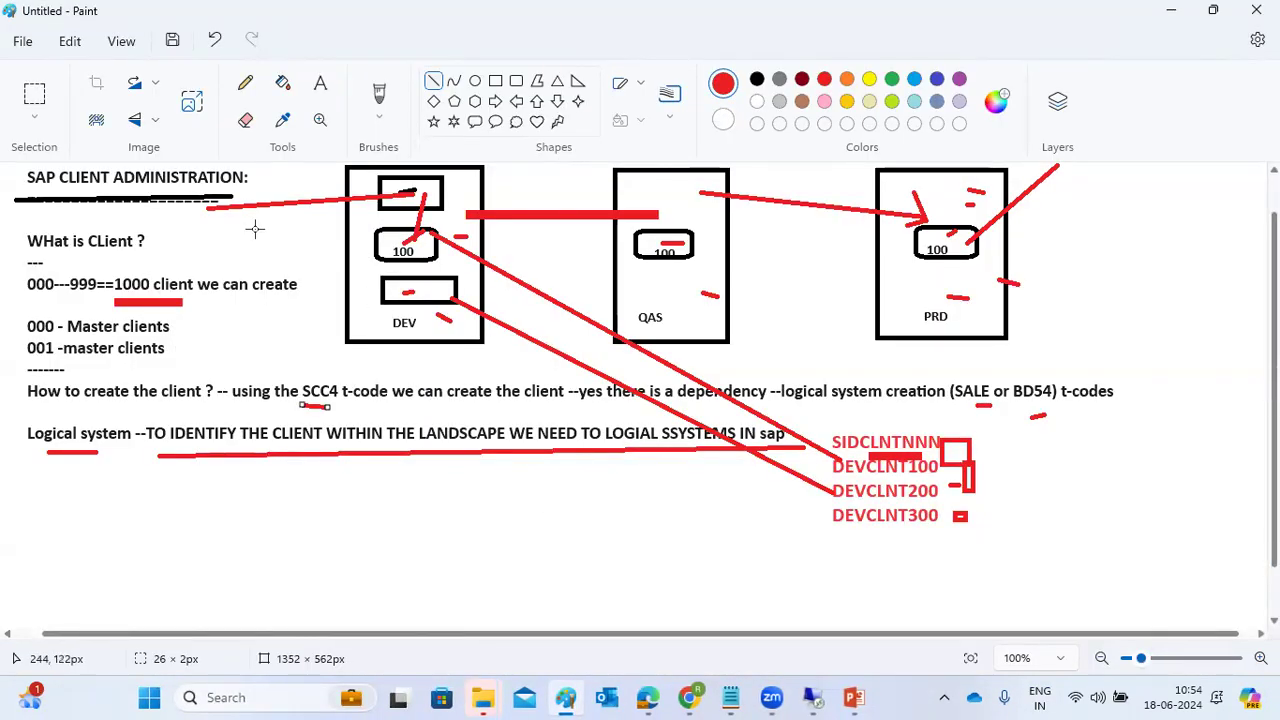
click(325, 90)
drag(36, 498, 673, 587)
text(CLIENT COPIES --)
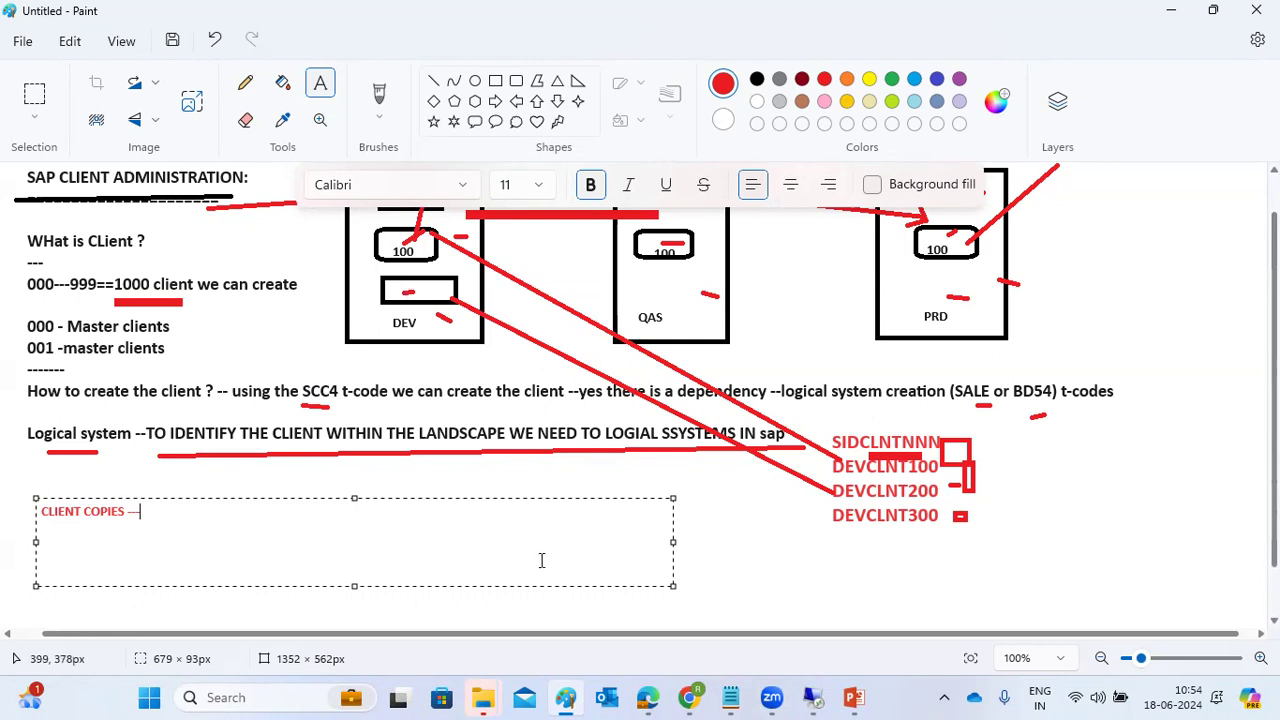
click(741, 538)
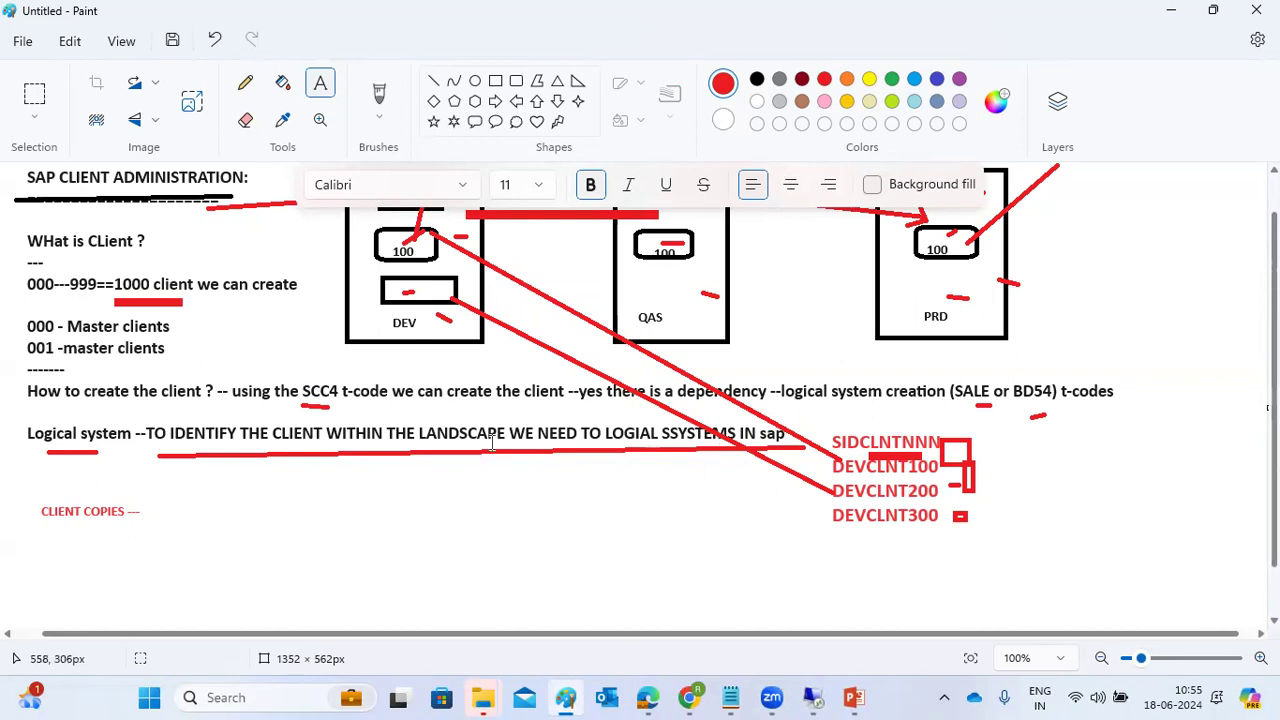
- Add a text block beside the client copies heading, with "LOGICAL" on one line and "CLIENT CREATION" below it
drag(224, 485, 783, 596)
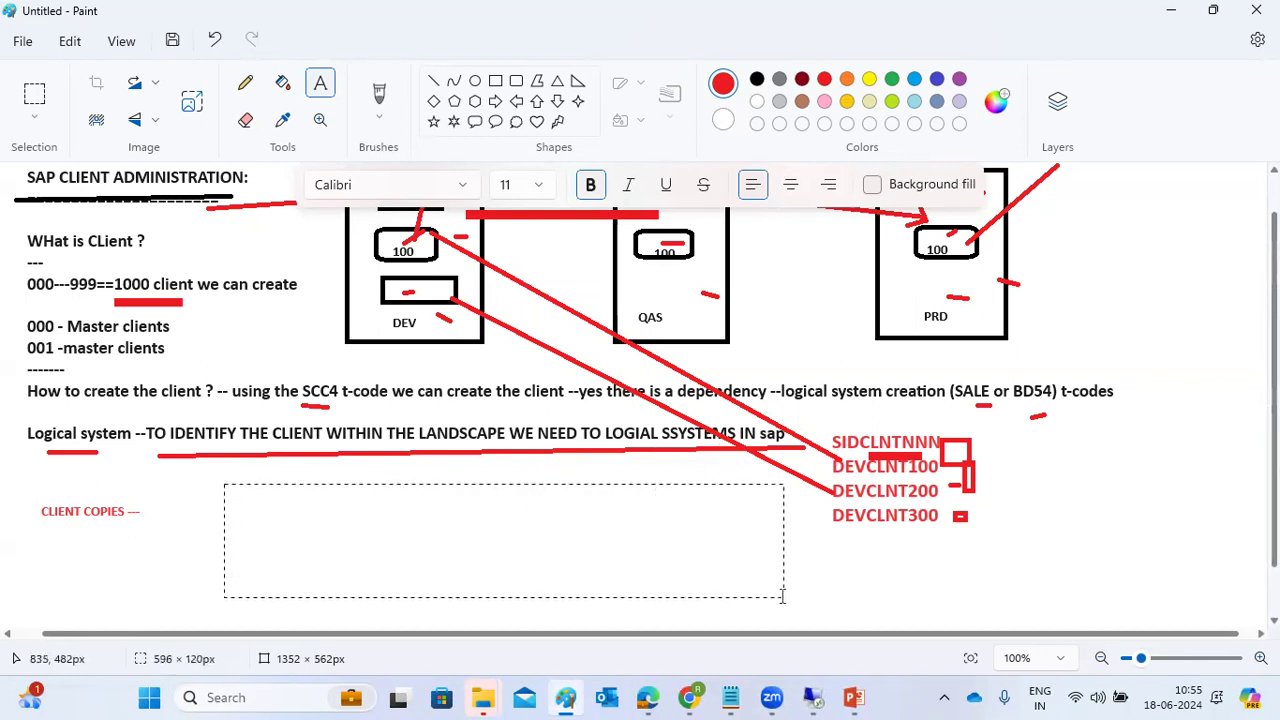
text(LOGICAL)
key(Return)
text(CLIENT CREATION)
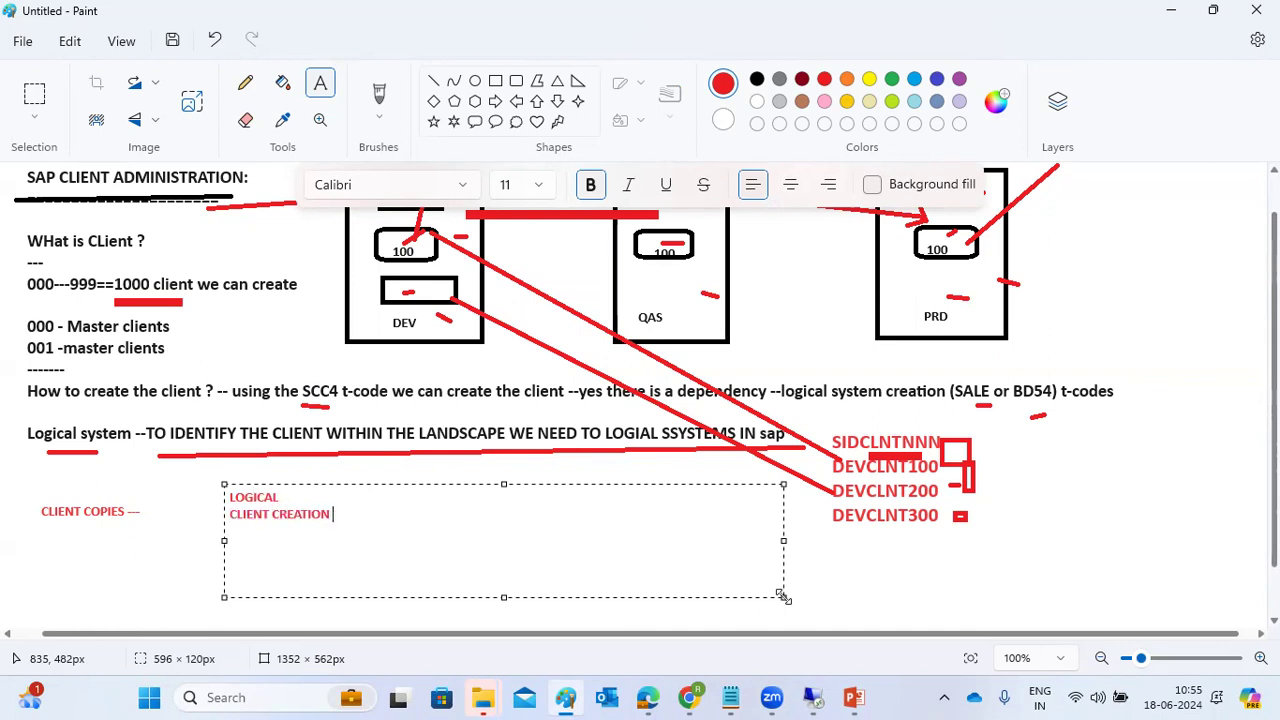